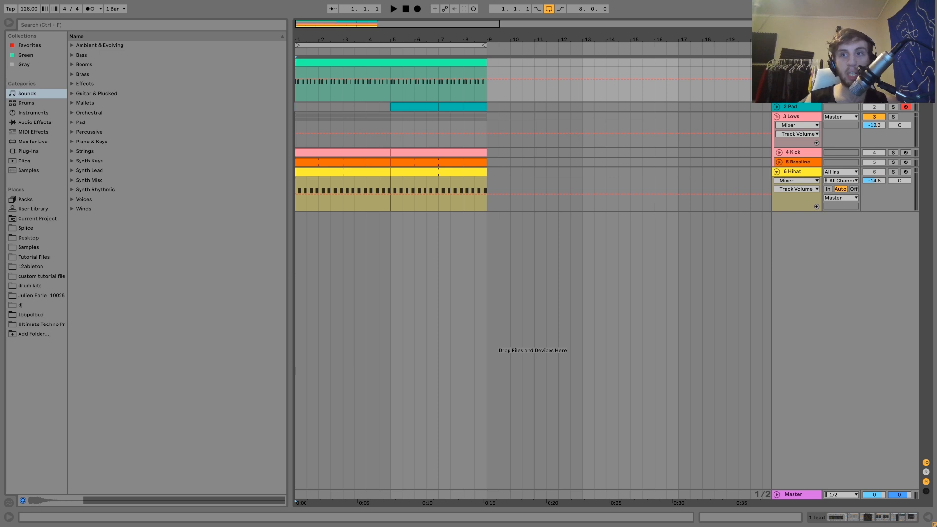
# Play the loop from the start and open the lead clip's MIDI notes
pyautogui.press('space')
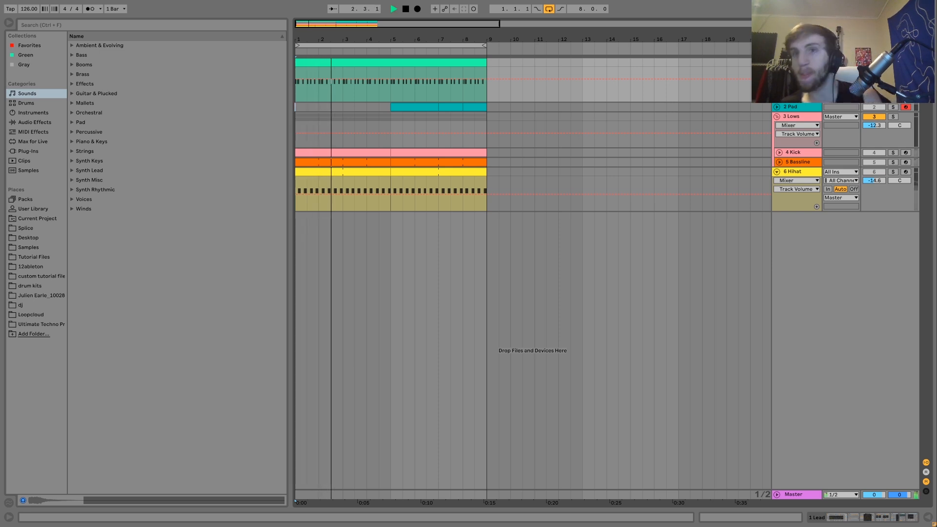
pyautogui.doubleClick(464, 63)
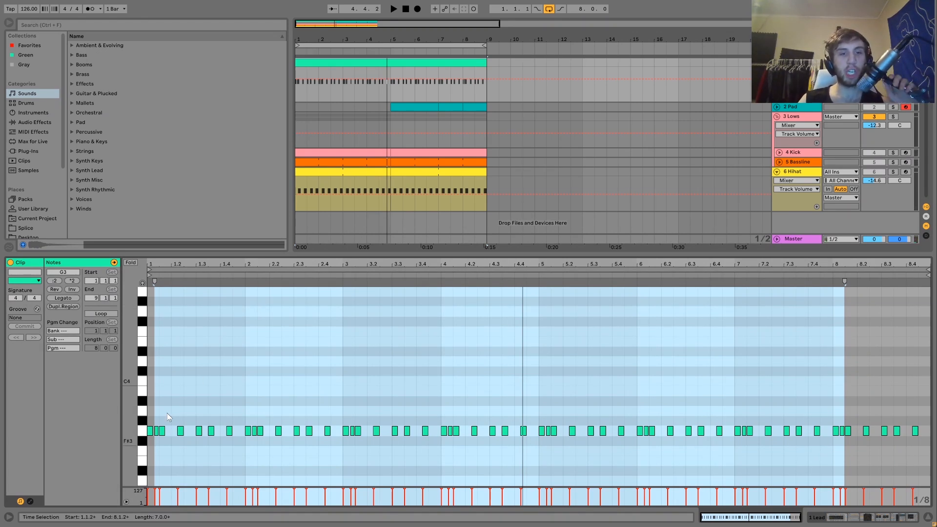
# Solo the Kick and Bassline tracks and play them together
pyautogui.click(893, 153)
pyautogui.keyDown('ctrl'); pyautogui.click(893, 162); pyautogui.keyUp('ctrl')
pyautogui.press('space')
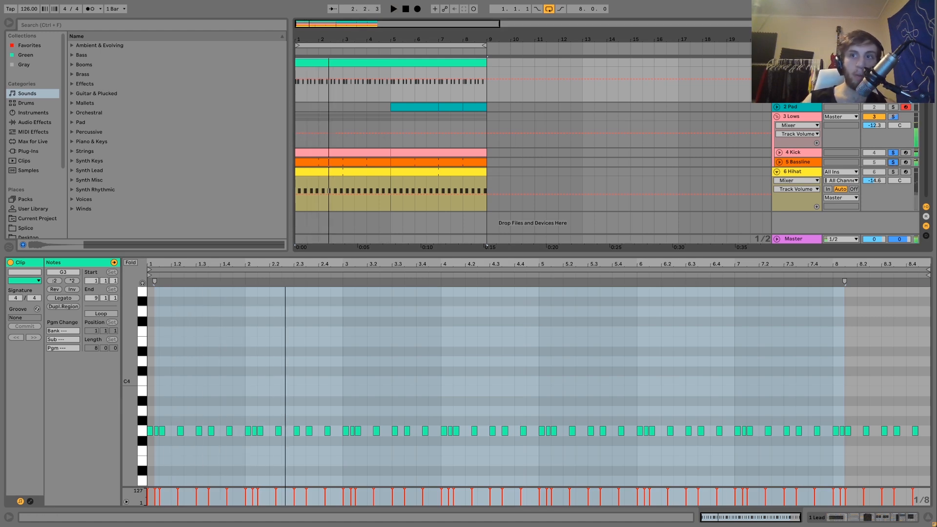
pyautogui.press('space')
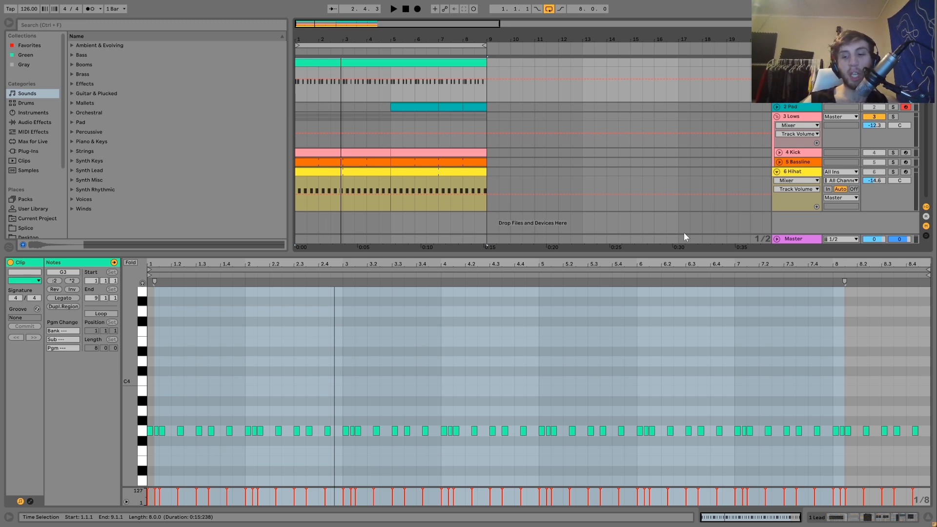
# Play the lead with the full mix, then examine its opening notes up close, selecting the second G3 note
pyautogui.press('space')
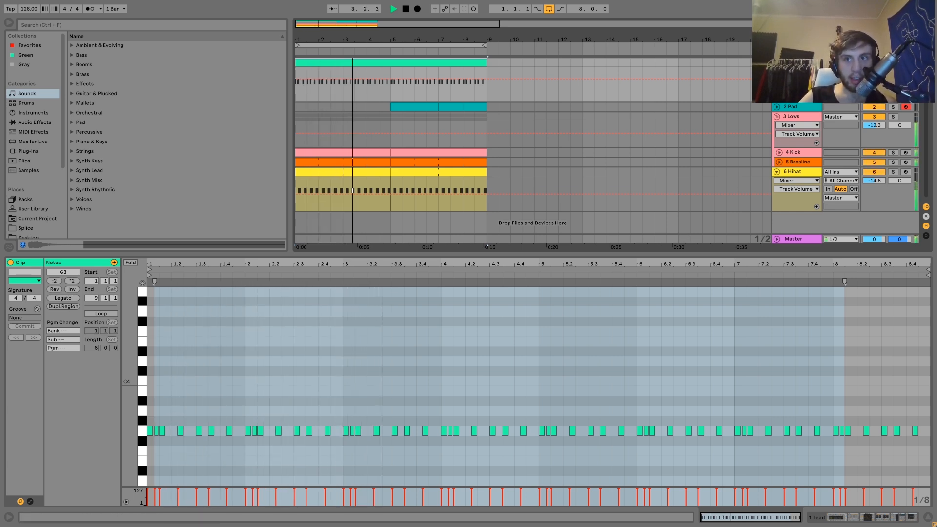
pyautogui.press('space')
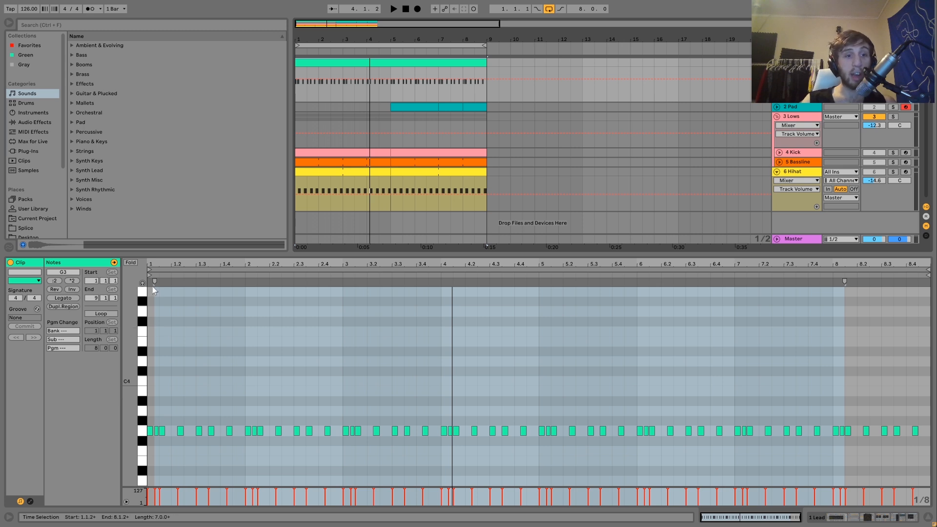
pyautogui.click(171, 402)
pyautogui.scroll(5, 171, 401)
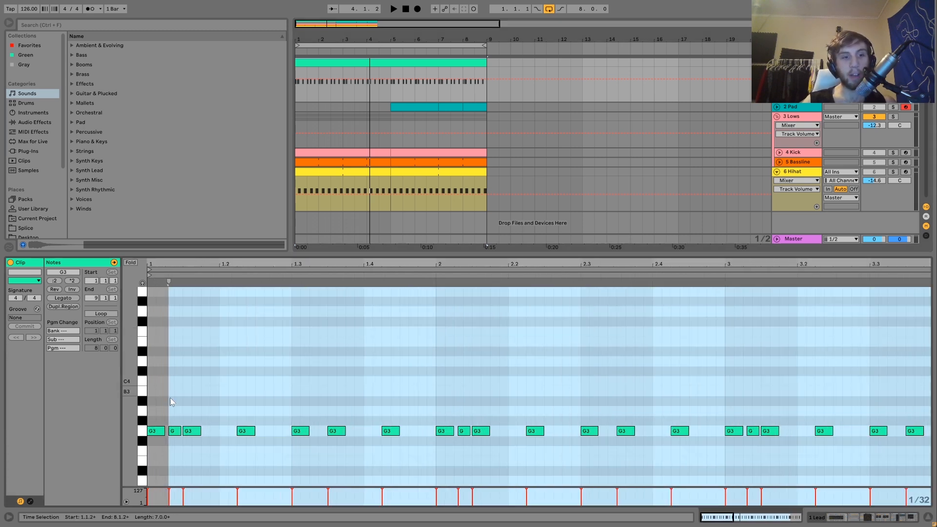
pyautogui.click(173, 431)
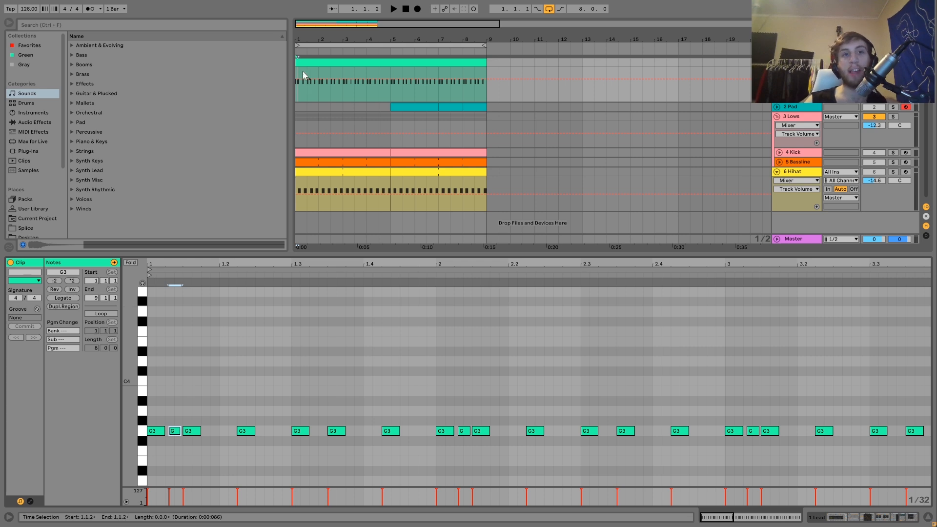
# Open the lead track's device chain and show the Amp1 envelope settings in Analog
pyautogui.moveTo(305, 38); pyautogui.dragTo(305, 27)
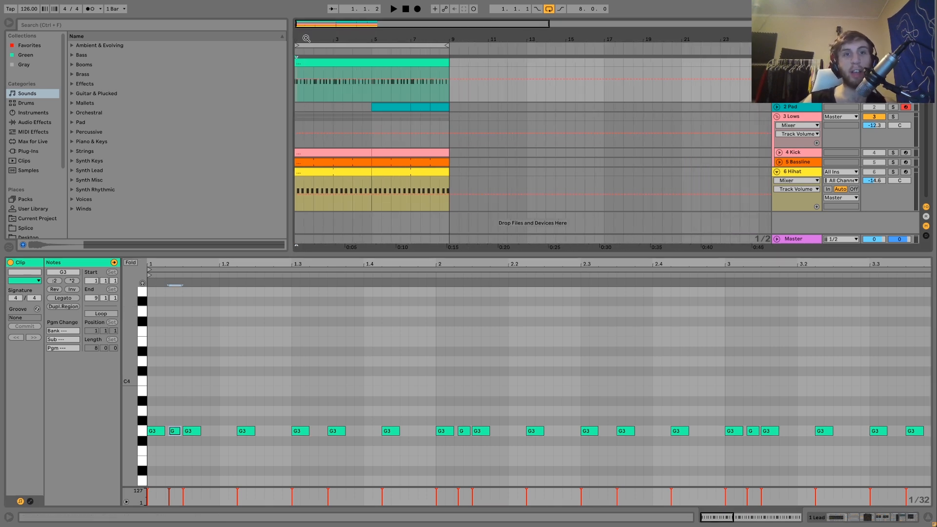
pyautogui.click(318, 64)
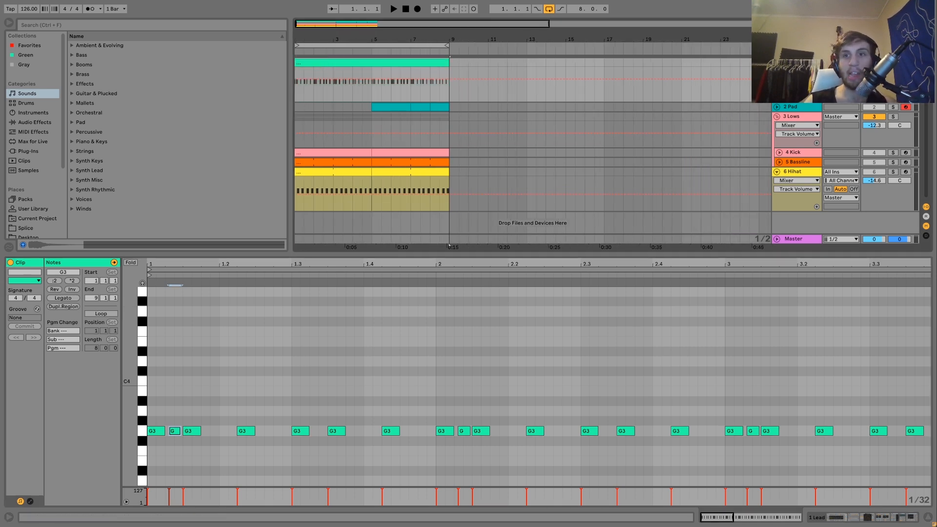
pyautogui.hotkey('shift', 'Tab')
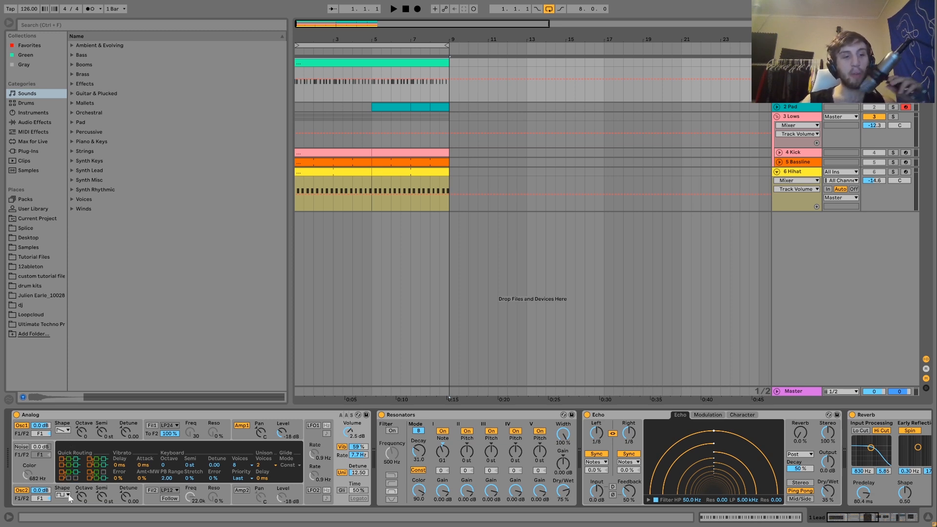
pyautogui.click(251, 434)
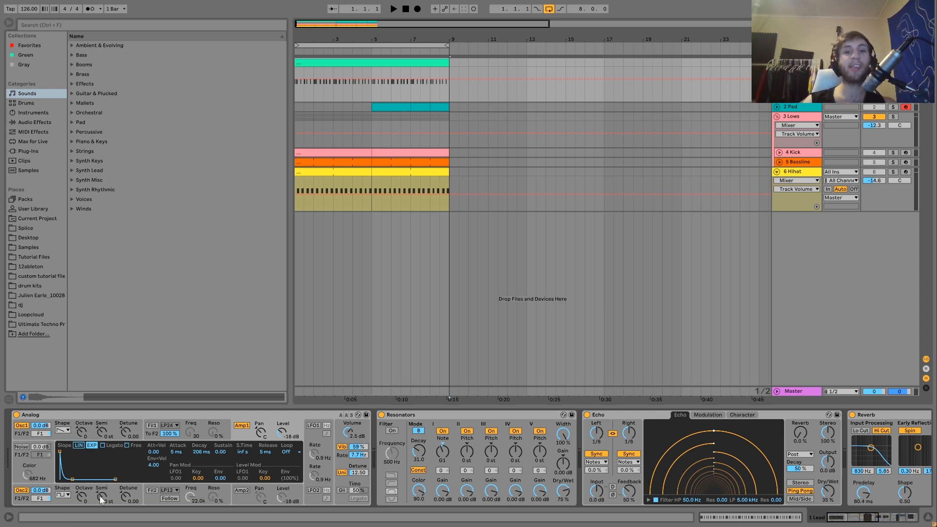
# Play the lead and bypass its effects, including Resonators, Echo, Reverb, Auto Pan and Drum Buss, to hear the dry Analog sound
pyautogui.press('space')
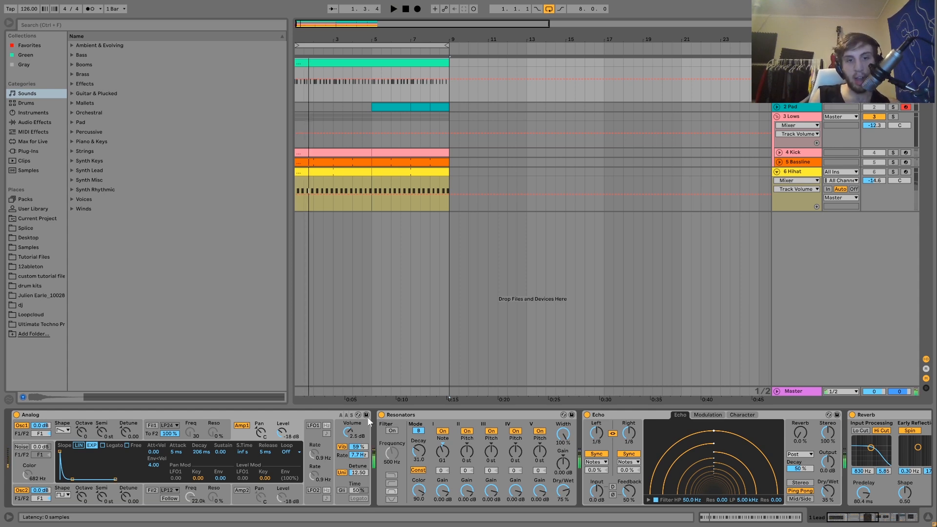
pyautogui.click(381, 414)
pyautogui.hscroll(5, 379, 411)
pyautogui.click(431, 414)
pyautogui.hscroll(10, 430, 415)
pyautogui.click(387, 414)
pyautogui.hscroll(7, 385, 415)
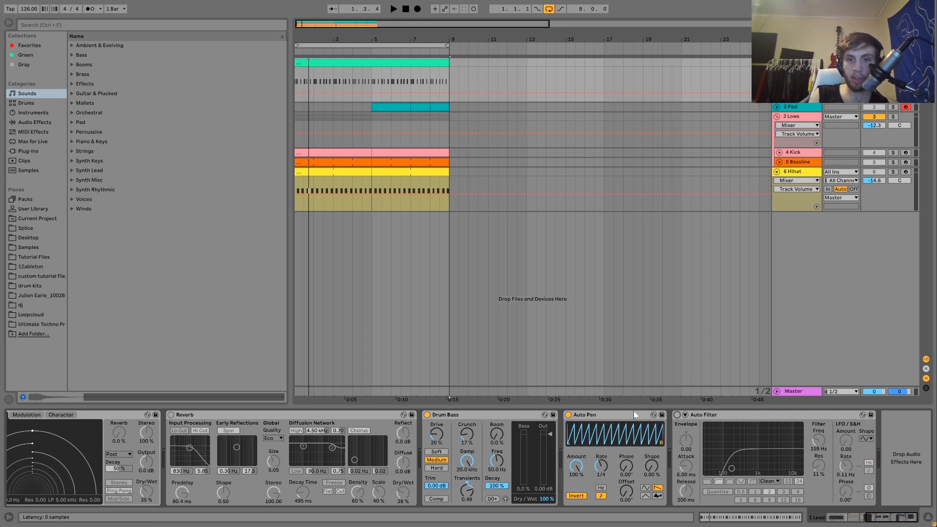
pyautogui.click(568, 414)
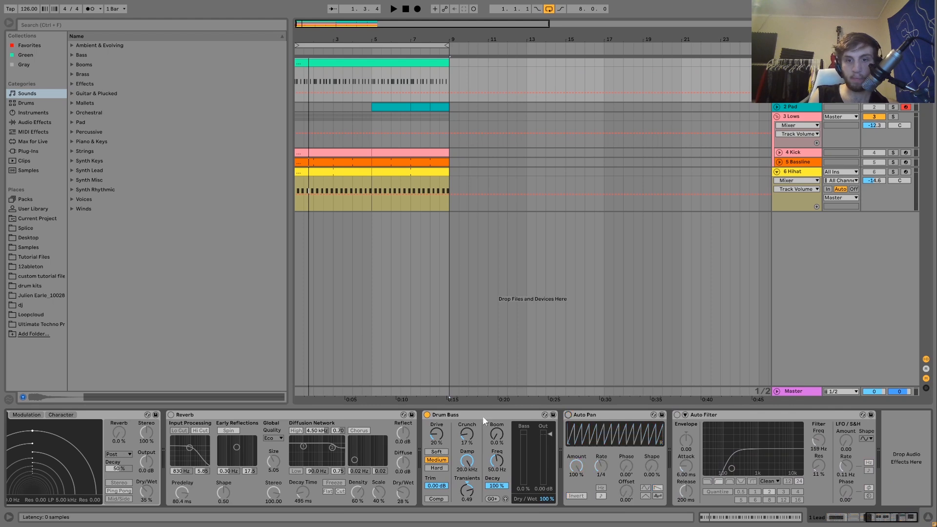
pyautogui.click(428, 414)
pyautogui.hscroll(-20, 428, 414)
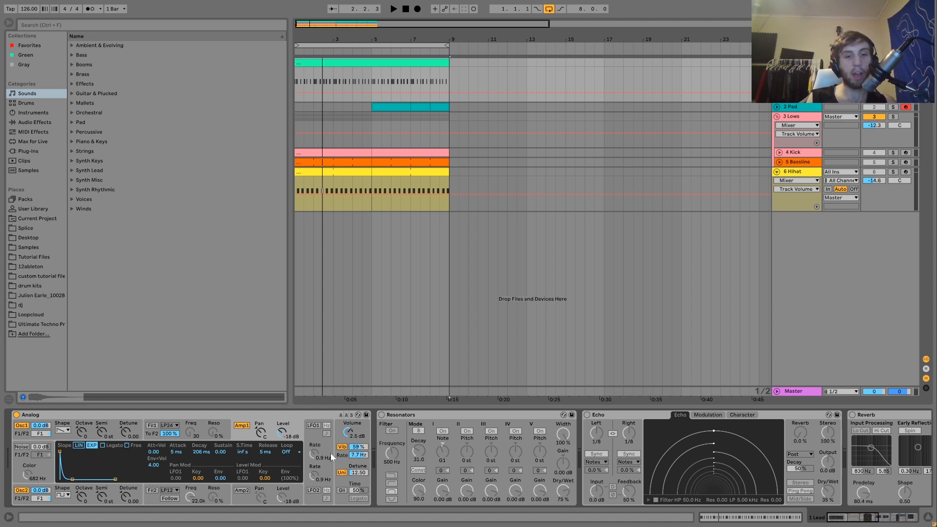
# Show Analog's vibrato and unison settings and turn the lead's bypassed effects back on
pyautogui.click(343, 457)
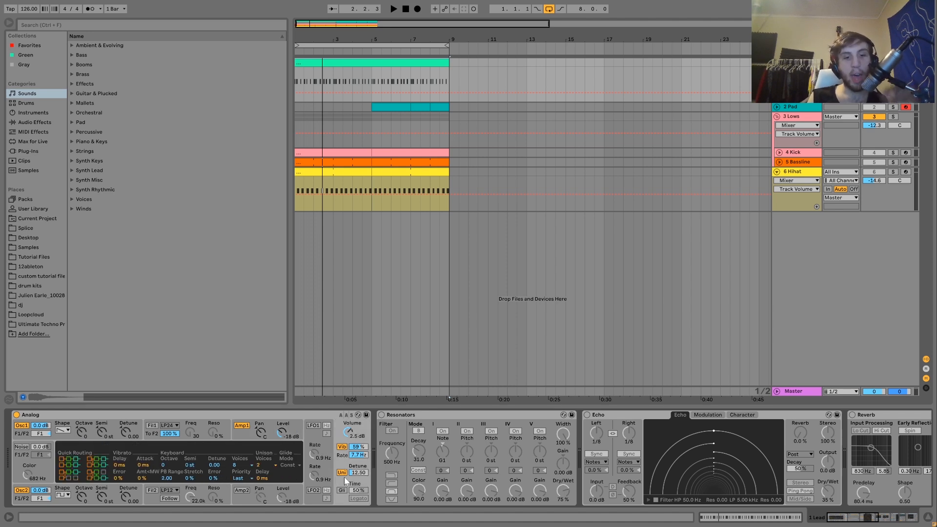
pyautogui.hotkey('ctrl', '0')
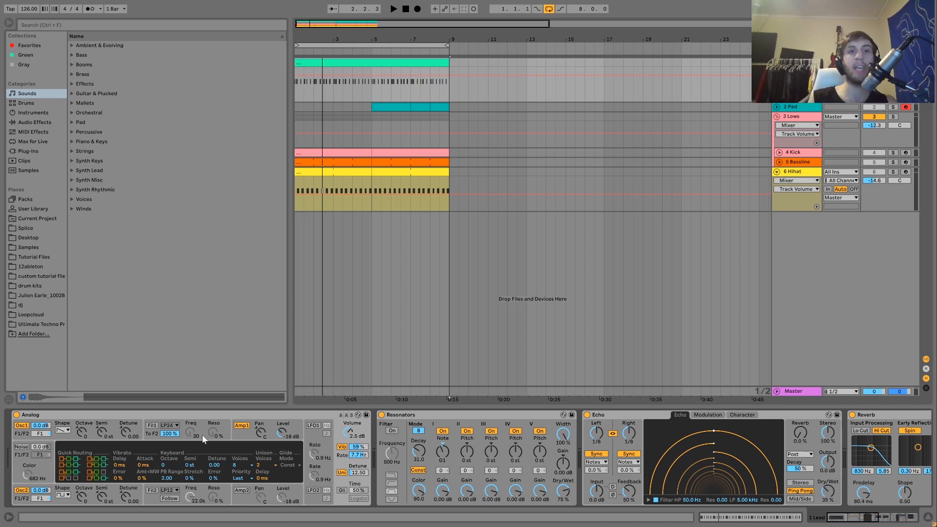
pyautogui.click(433, 64)
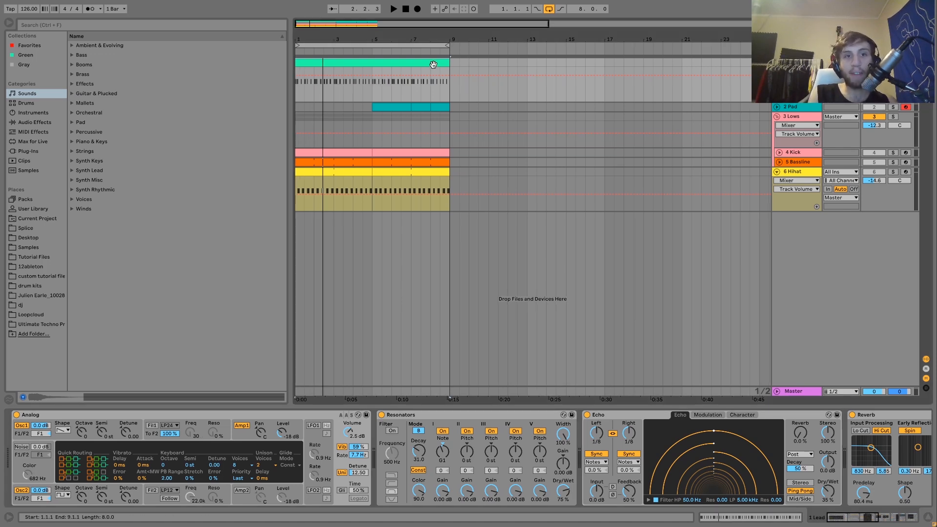
# Compare the Resonators modes during playback, finishing on mode B, and bypass and re-enable the device
pyautogui.click(418, 431)
pyautogui.press('space')
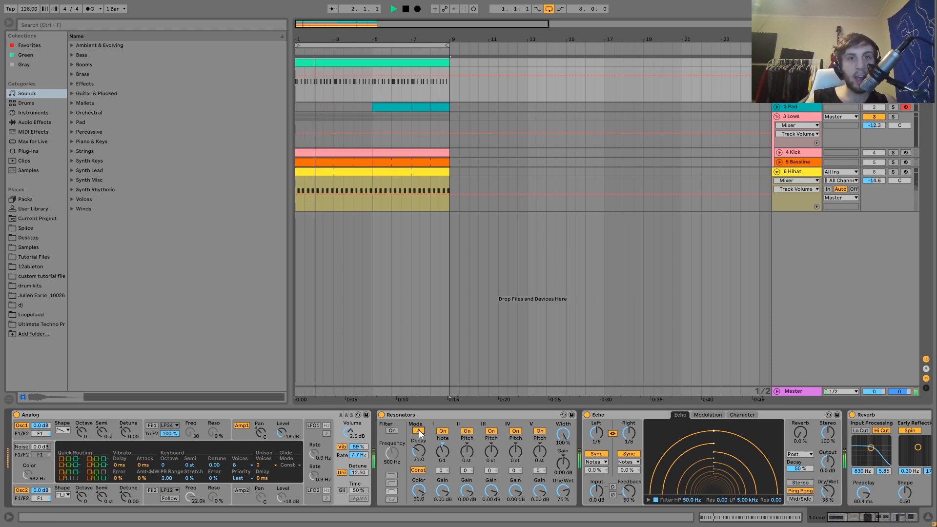
pyautogui.press('space')
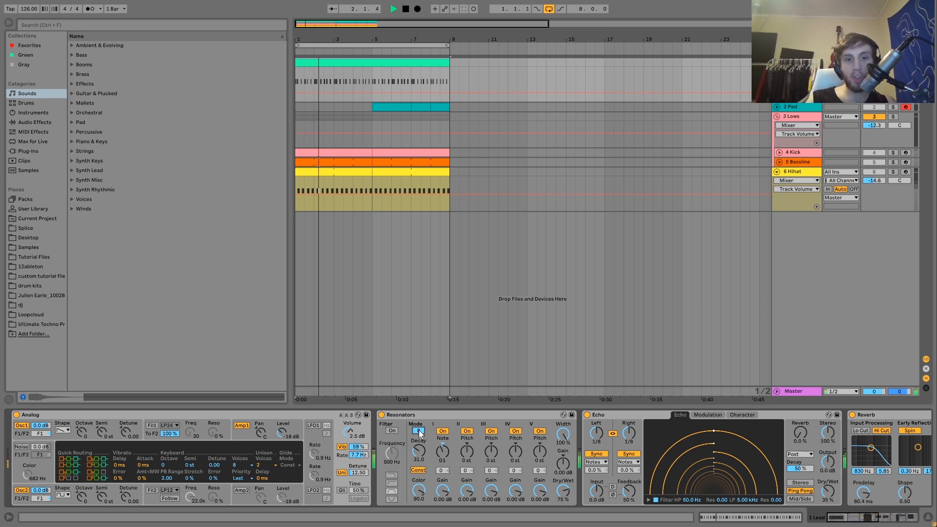
pyautogui.click(381, 415)
pyautogui.click(381, 415)
pyautogui.press('space')
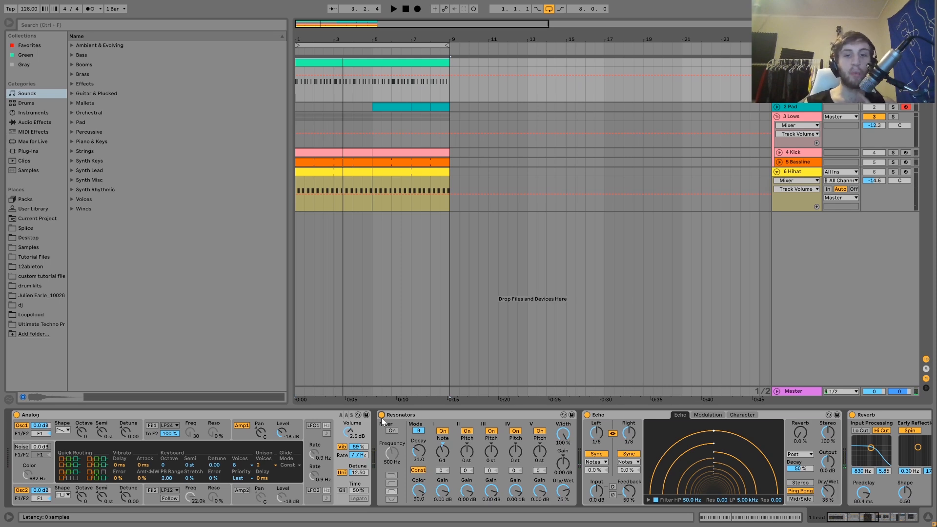
# Play the lead on its own and with the other tracks while examining the Resonators, Echo and Reverb settings
pyautogui.press('space')
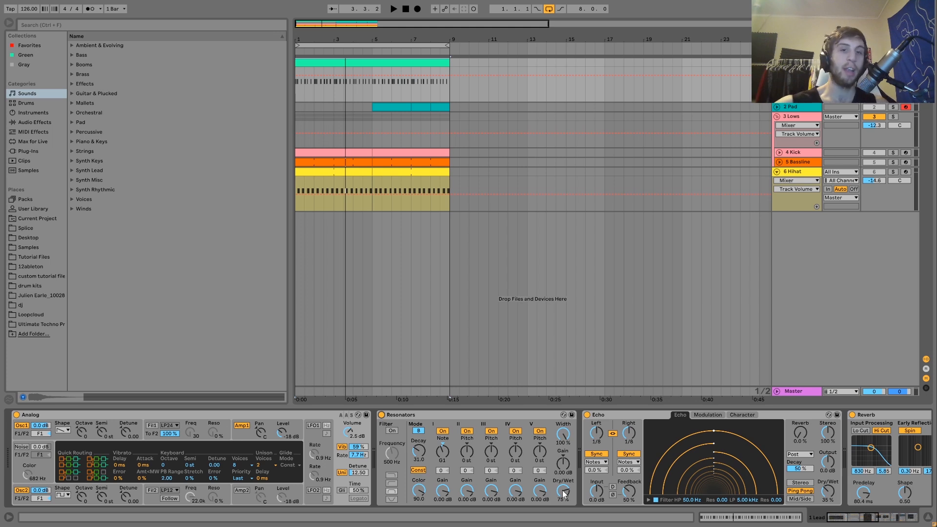
pyautogui.press('space')
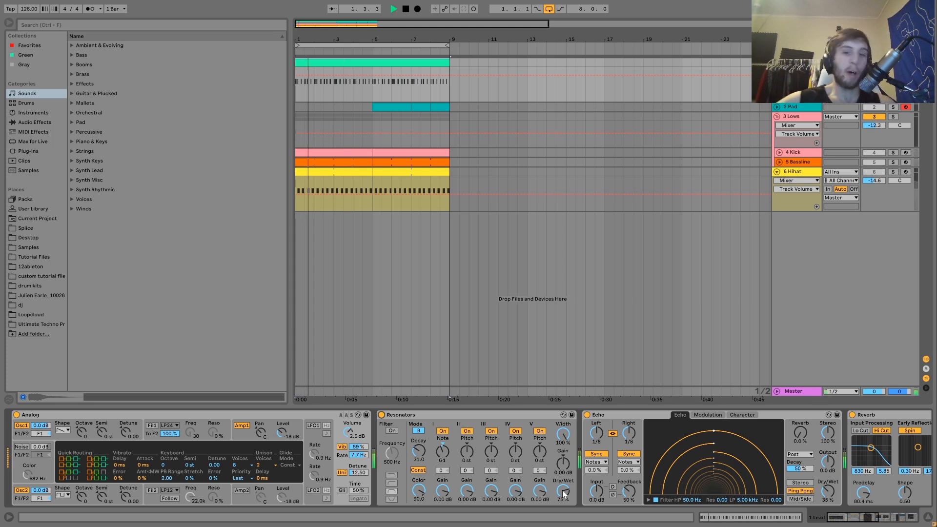
pyautogui.scroll(-10, 563, 494)
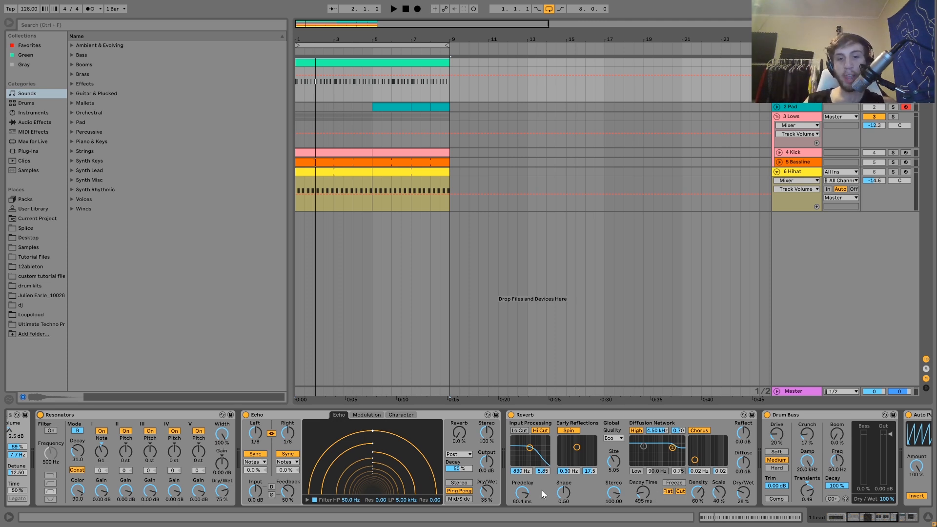
pyautogui.press('space')
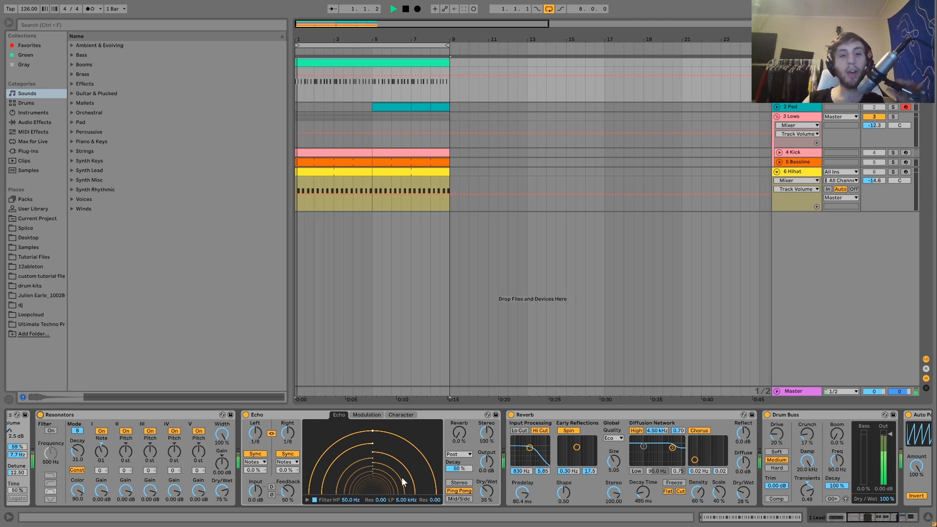
pyautogui.press('space')
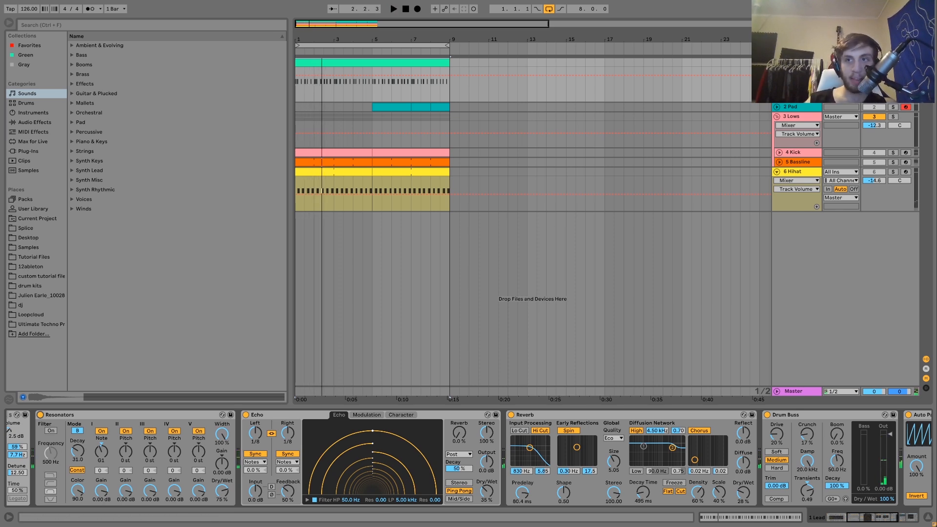
pyautogui.press('space')
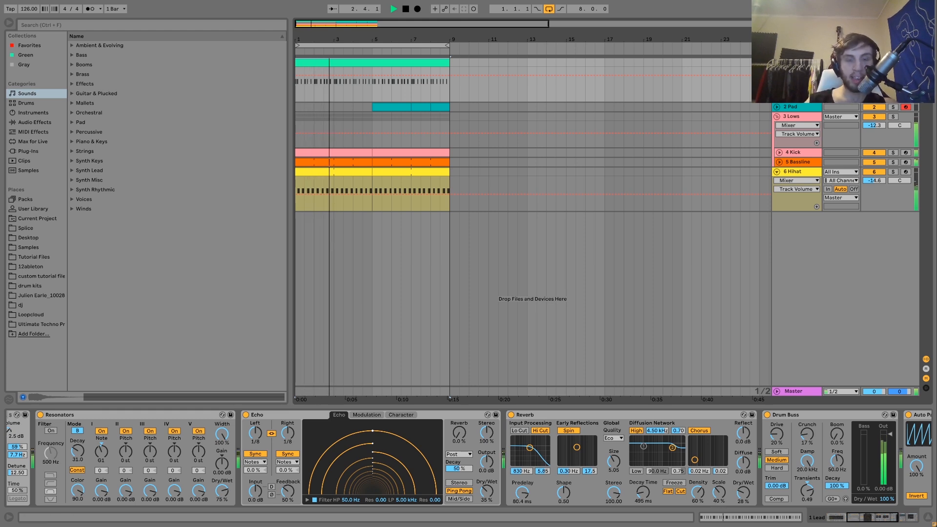
pyautogui.press('space')
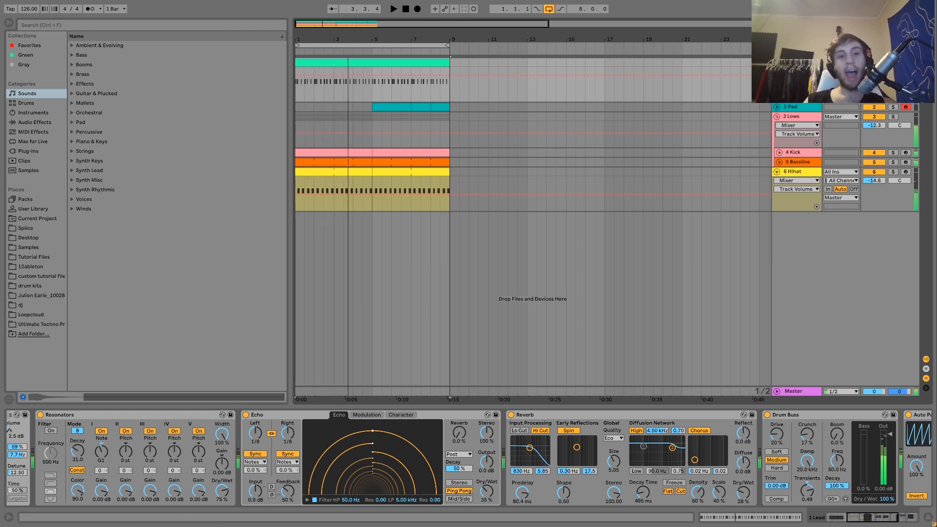
# Bypass and re-enable Echo on the lead, playing the mix to compare it without and with the effect
pyautogui.click(246, 415)
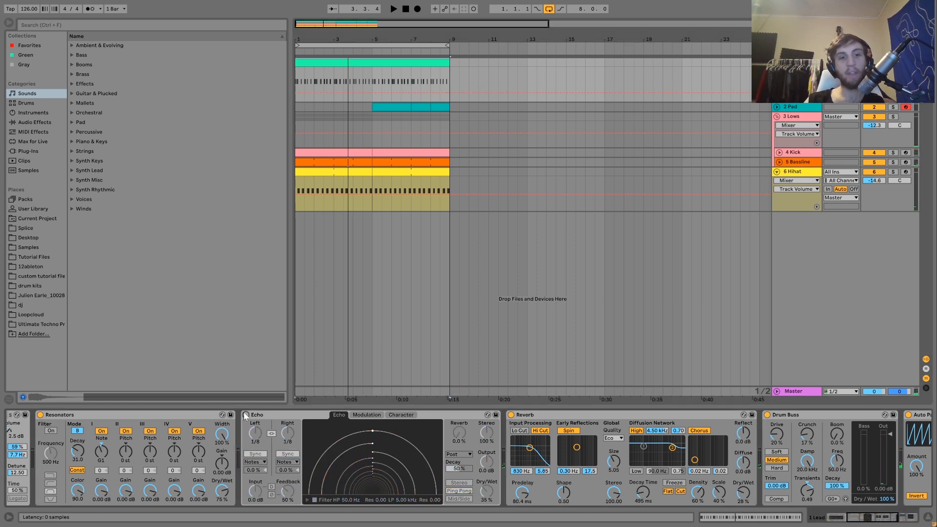
pyautogui.press('space')
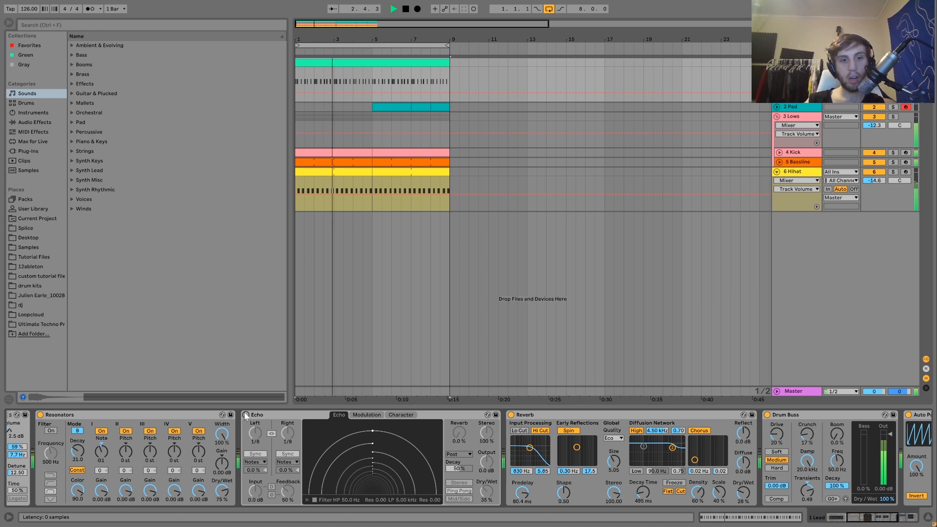
pyautogui.click(246, 414)
pyautogui.press('space')
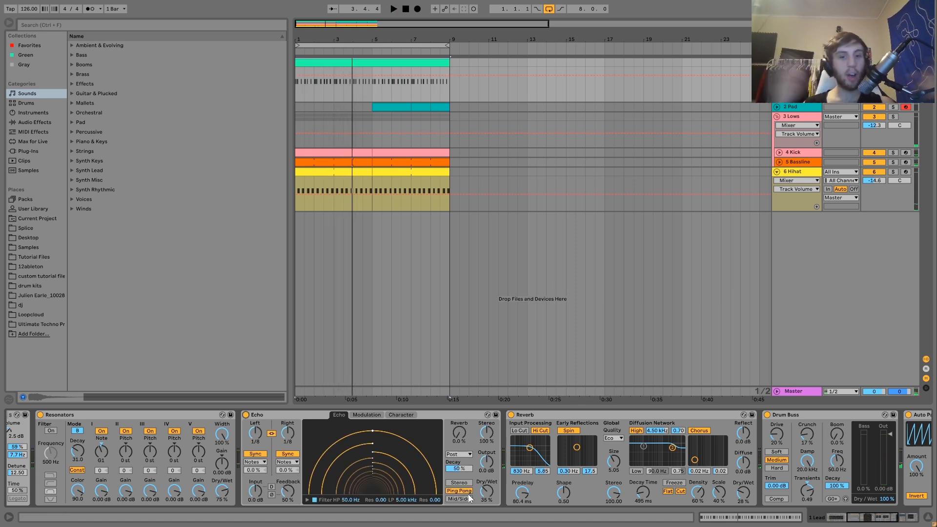
pyautogui.press('space')
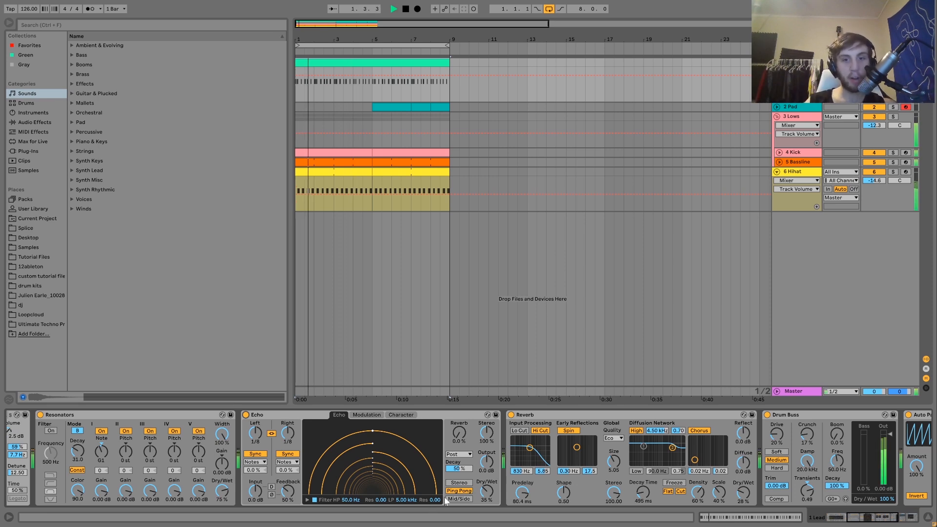
pyautogui.press('space')
# Bypass Echo and Reverb on the lead, play it dry, and turn Reverb back on
pyautogui.hscroll(3, 464, 495)
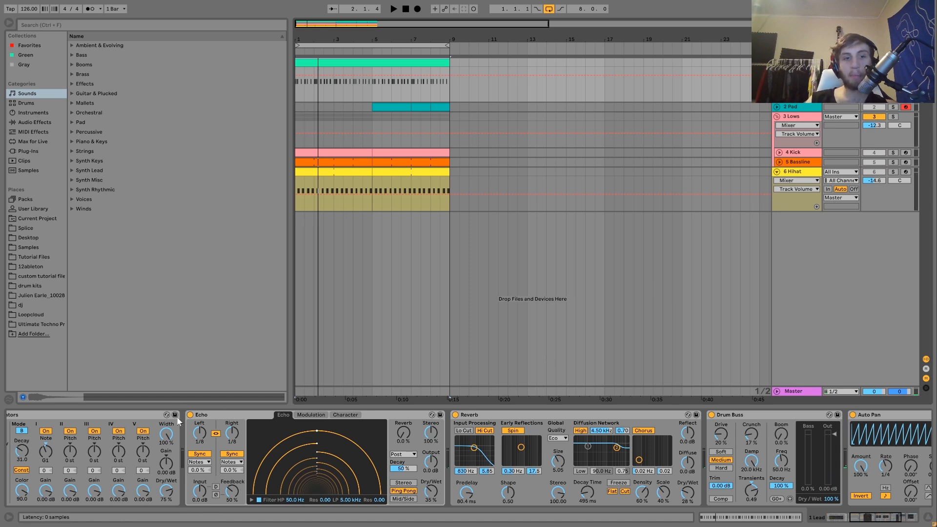
pyautogui.click(190, 415)
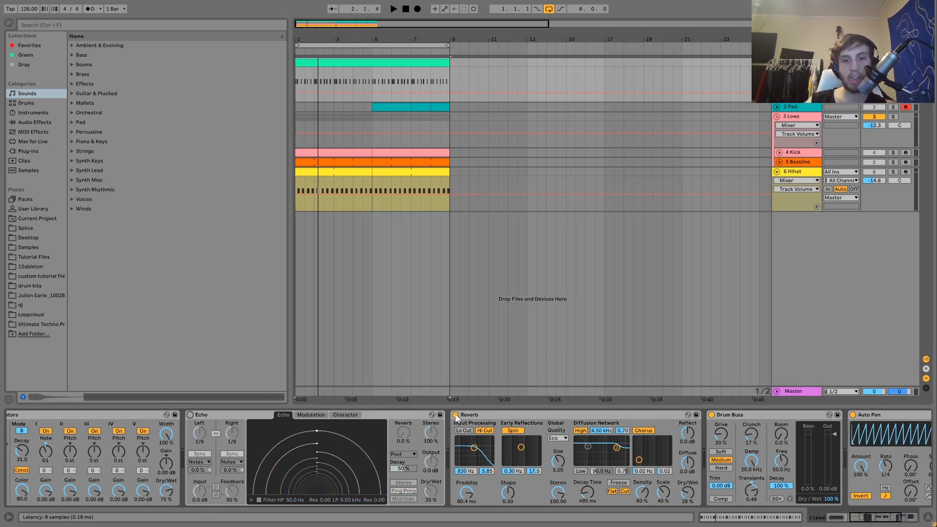
pyautogui.click(455, 415)
pyautogui.press('space')
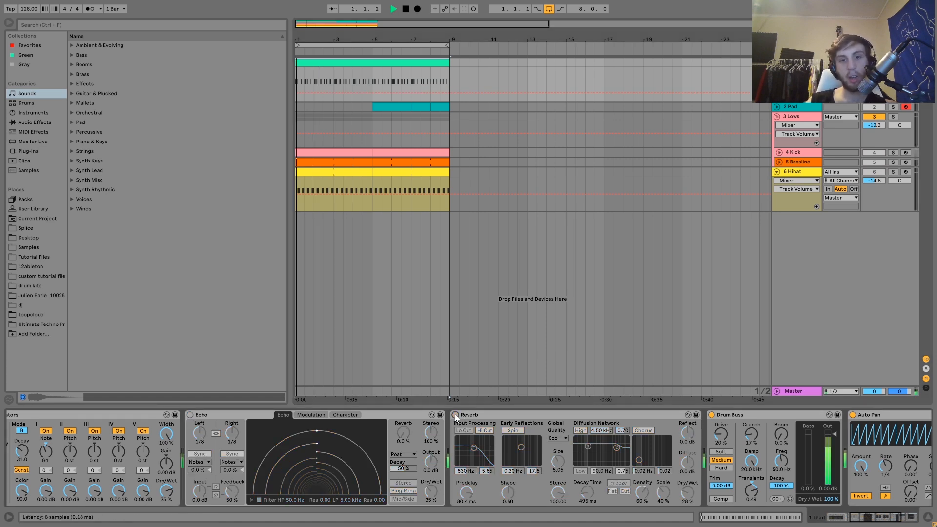
pyautogui.click(455, 415)
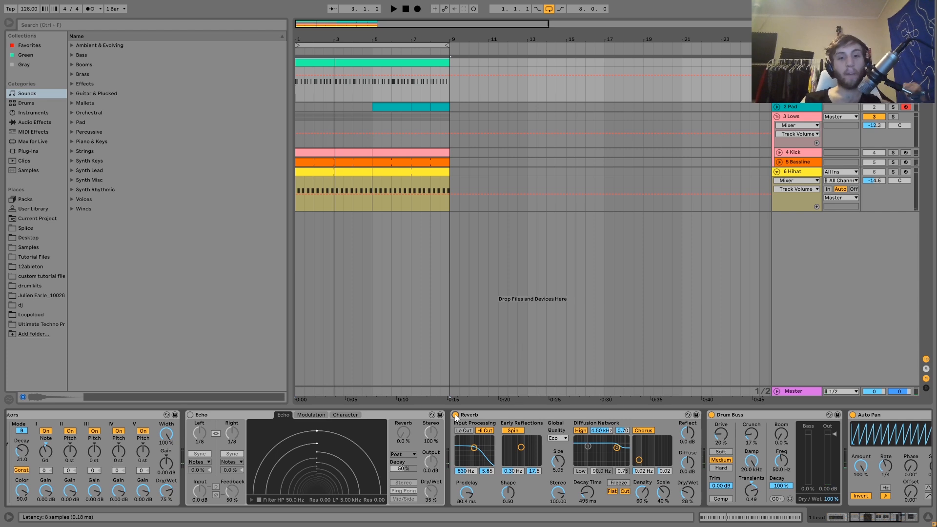
# Play the lead repeatedly with Reverb on and Echo bypassed to hear the reverb by itself
pyautogui.press('space')
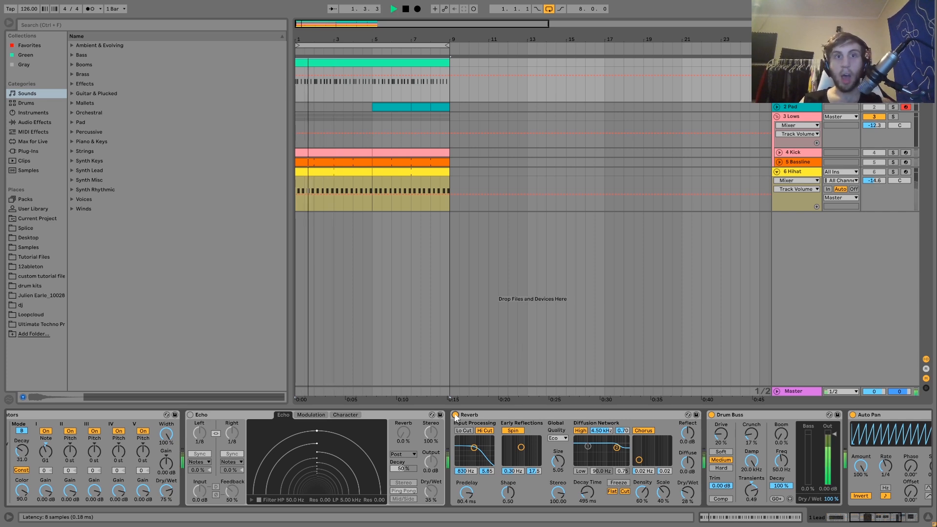
pyautogui.press('space')
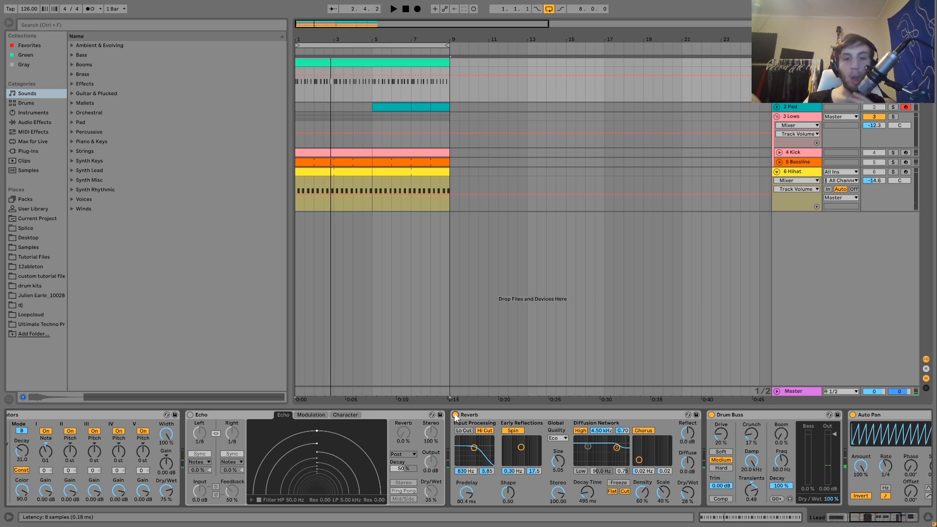
pyautogui.press('space')
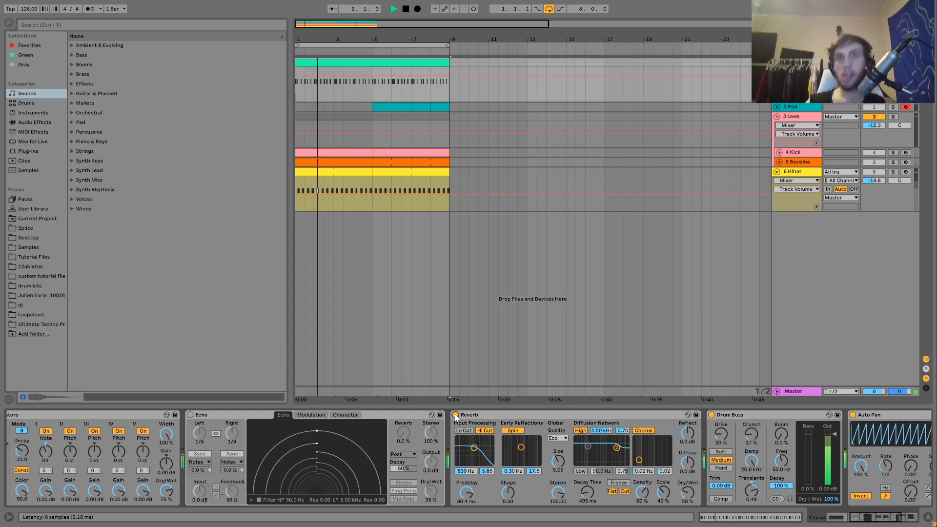
pyautogui.press('space')
# Audition the lead's Reverb with a predelay of 2.50 ms and return the predelay to 80.4 ms
pyautogui.press('space')
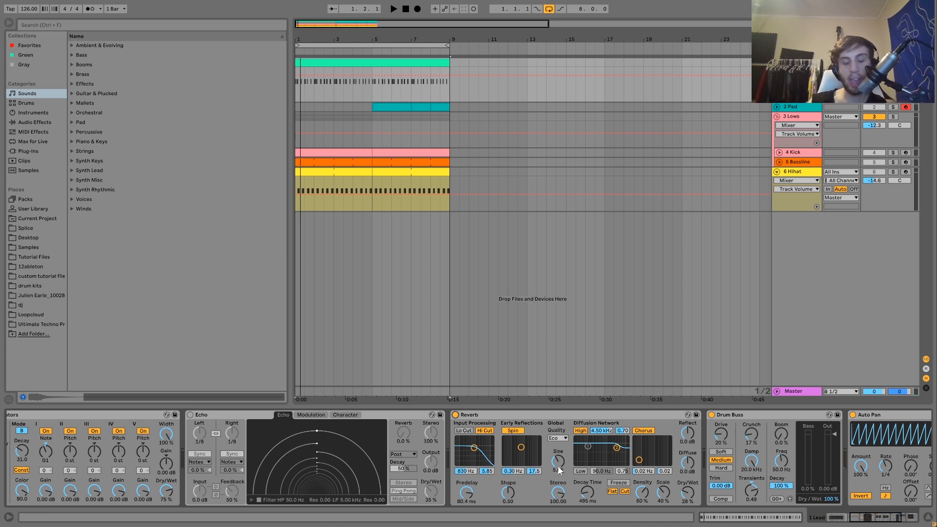
pyautogui.press('space')
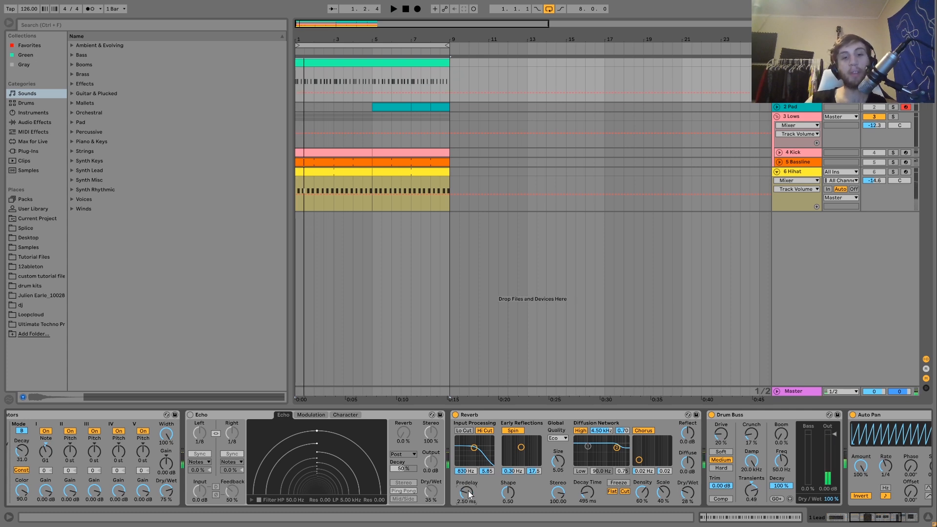
pyautogui.press('space')
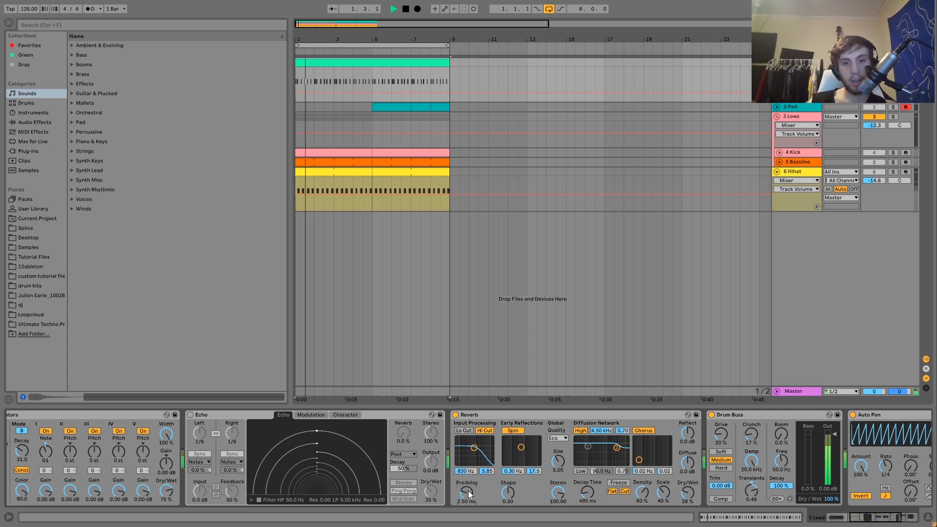
pyautogui.moveTo(467, 493); pyautogui.dragTo(467, 474)
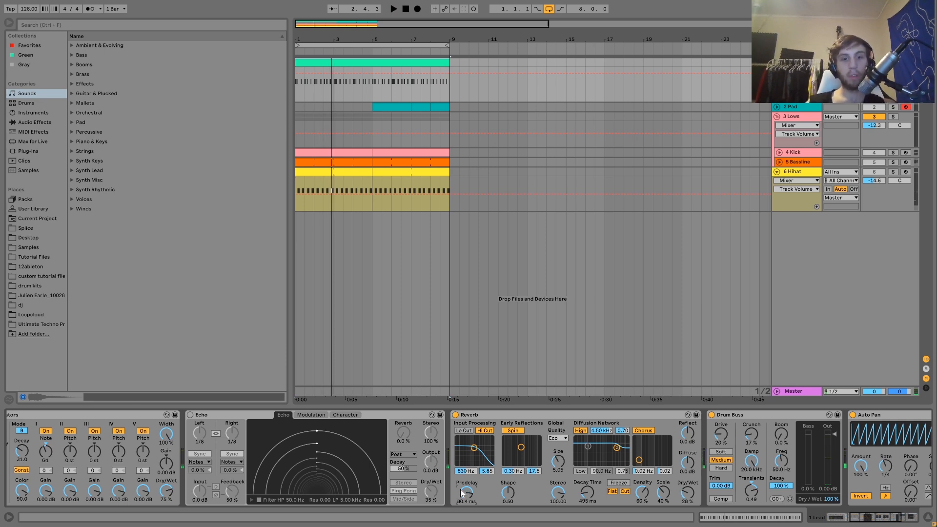
# Turn Echo back on, play the lead with Echo and Reverb together, and review the devices across its effects chain
pyautogui.click(190, 414)
pyautogui.press('space')
pyautogui.hscroll(3, 125, 441)
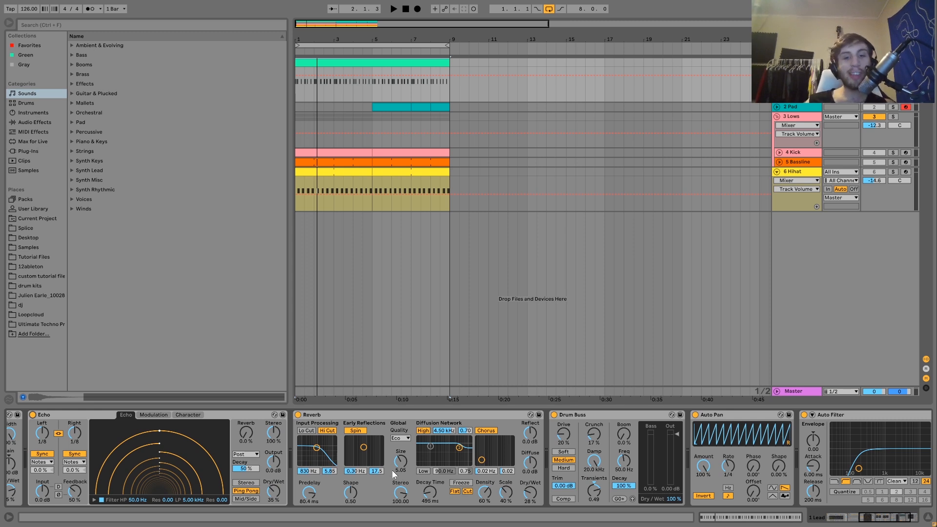
pyautogui.hscroll(3, 392, 472)
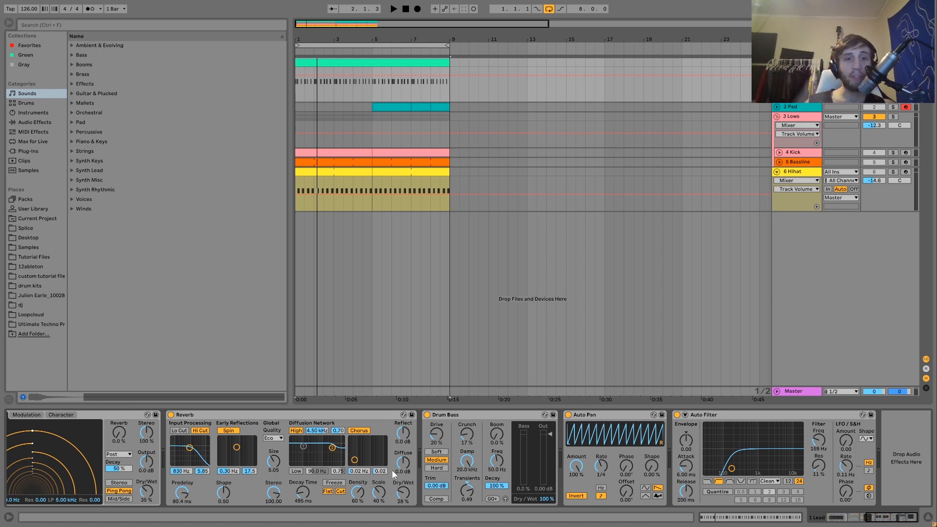
pyautogui.hscroll(-3, 214, 467)
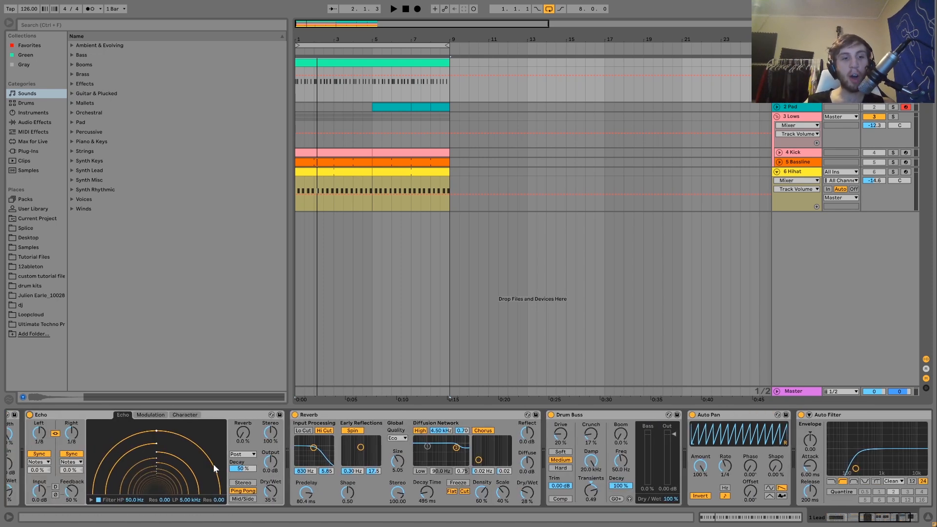
pyautogui.hscroll(3, 268, 455)
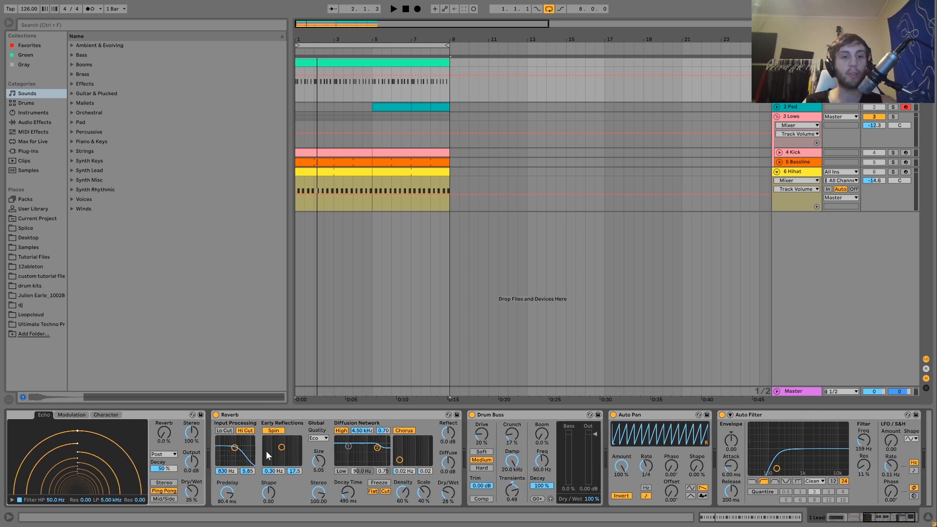
pyautogui.hscroll(-6, 342, 451)
pyautogui.hscroll(-1, 363, 449)
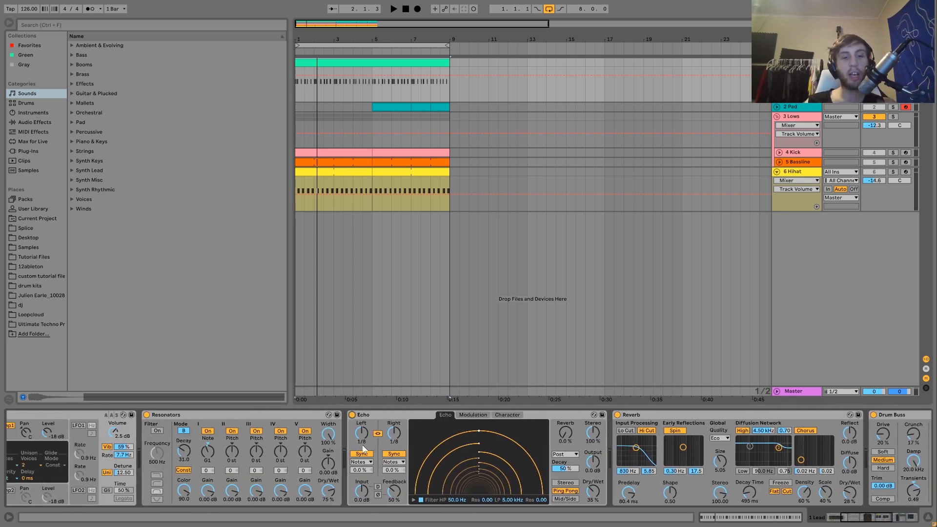
# Play the soloed lead through the full chain and examine the Drum Buss among its effects
pyautogui.press('space')
pyautogui.hscroll(9, 363, 448)
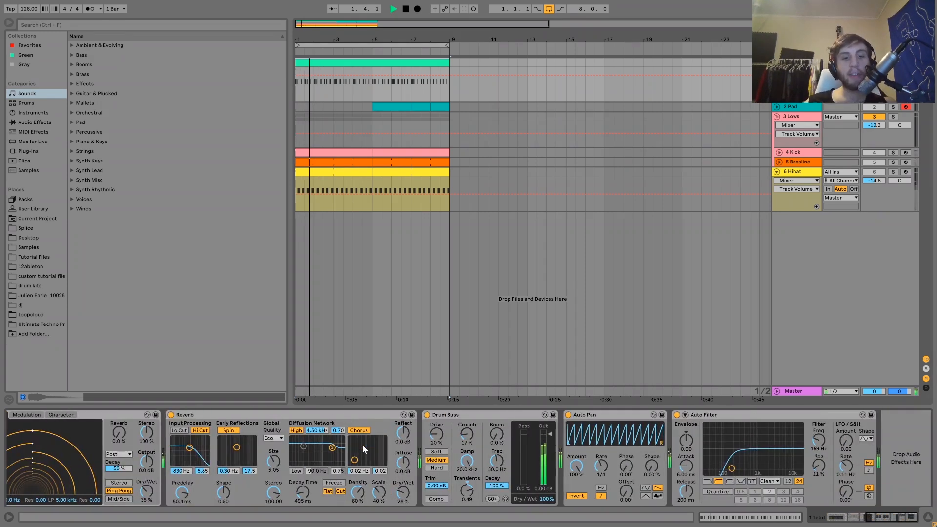
pyautogui.press('space')
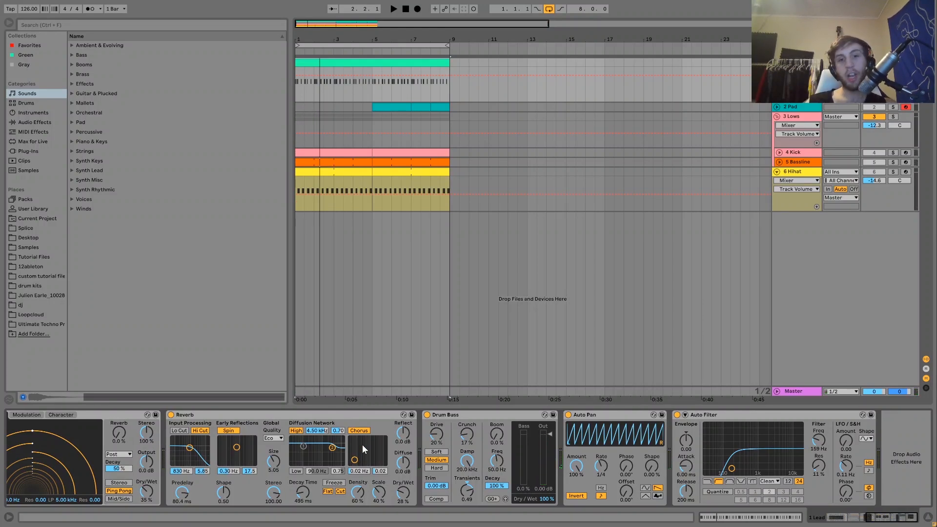
pyautogui.press('space')
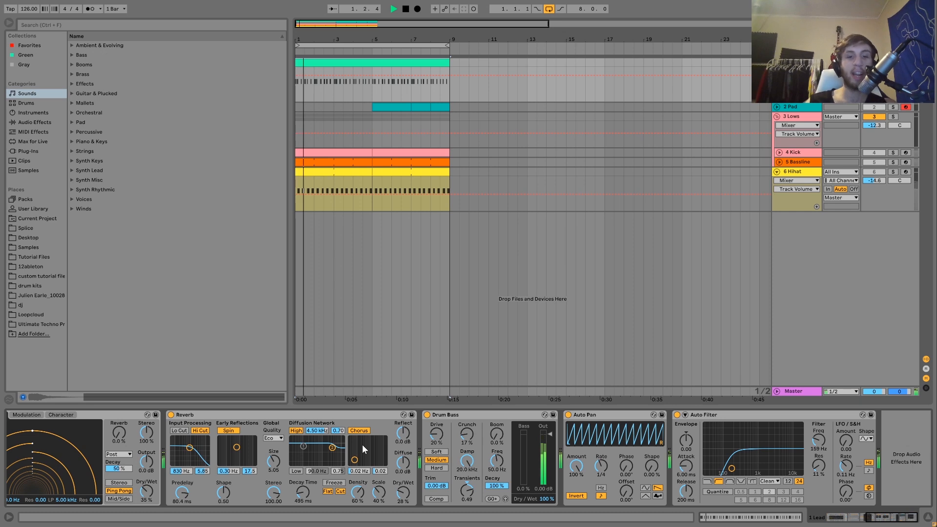
pyautogui.press('space')
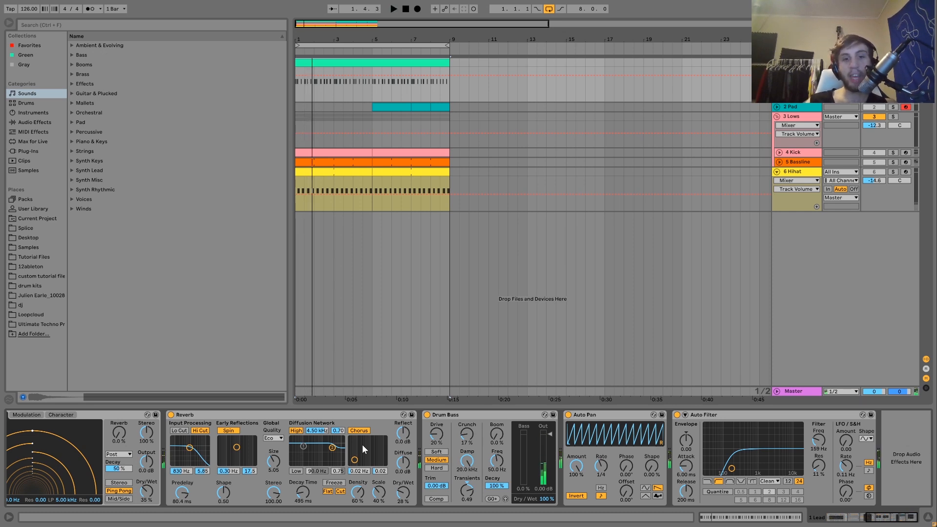
pyautogui.hscroll(-8, 362, 444)
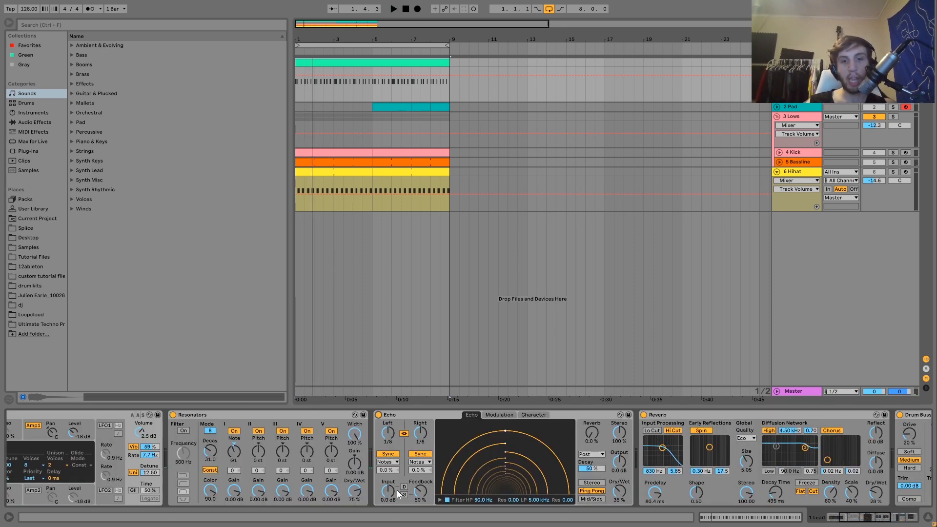
pyautogui.hscroll(8, 397, 490)
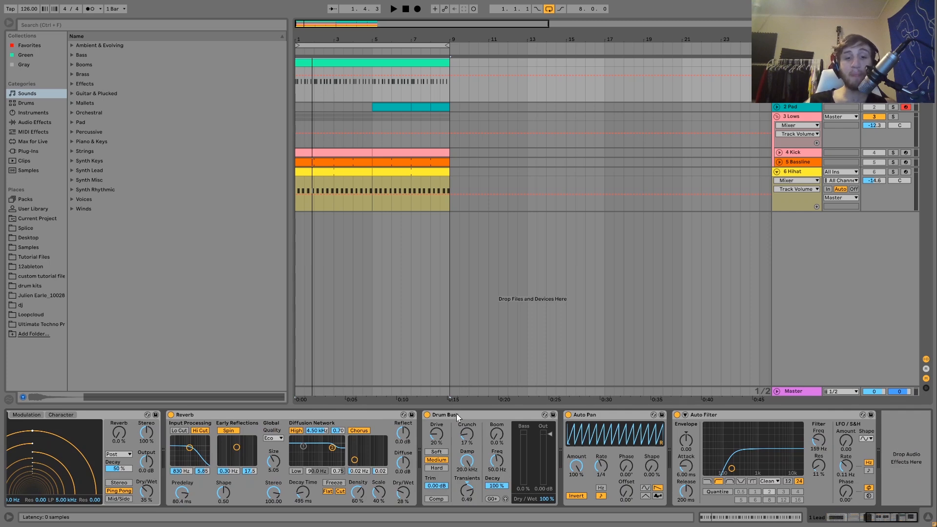
# Play the lead while bypassing and re-enabling Auto Pan to compare the sound without and with it
pyautogui.click(615, 418)
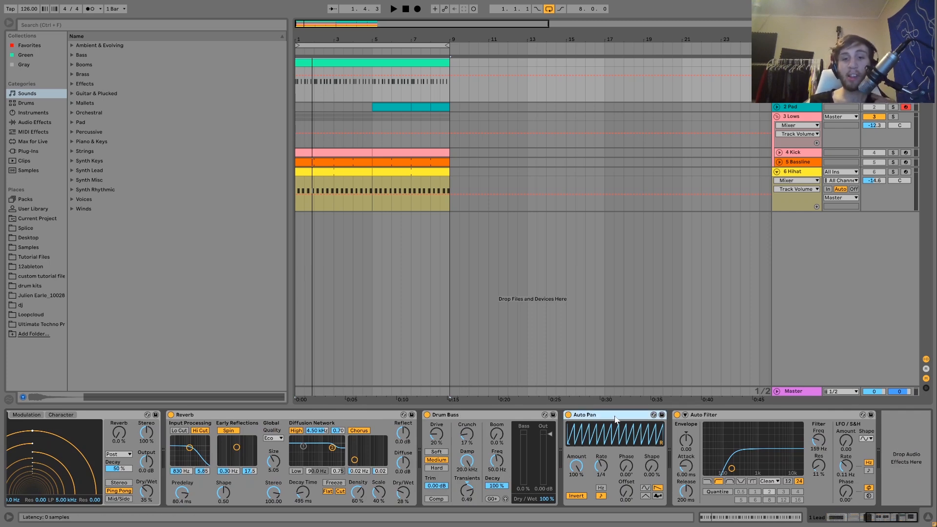
pyautogui.press('space')
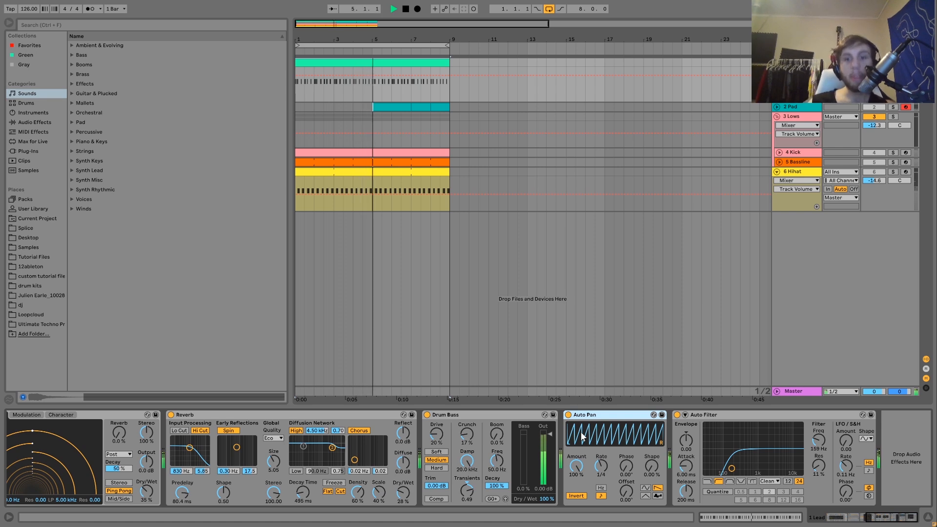
pyautogui.click(569, 415)
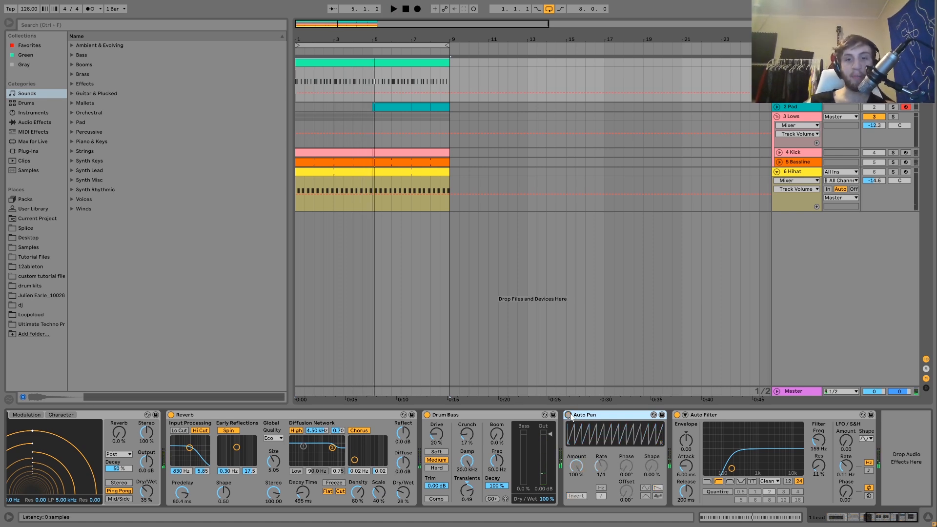
pyautogui.press('space')
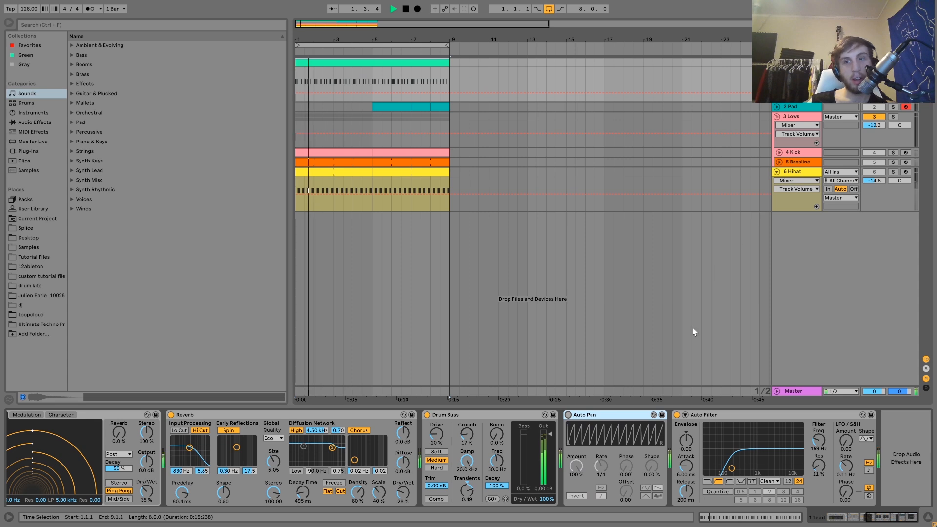
pyautogui.press('0')
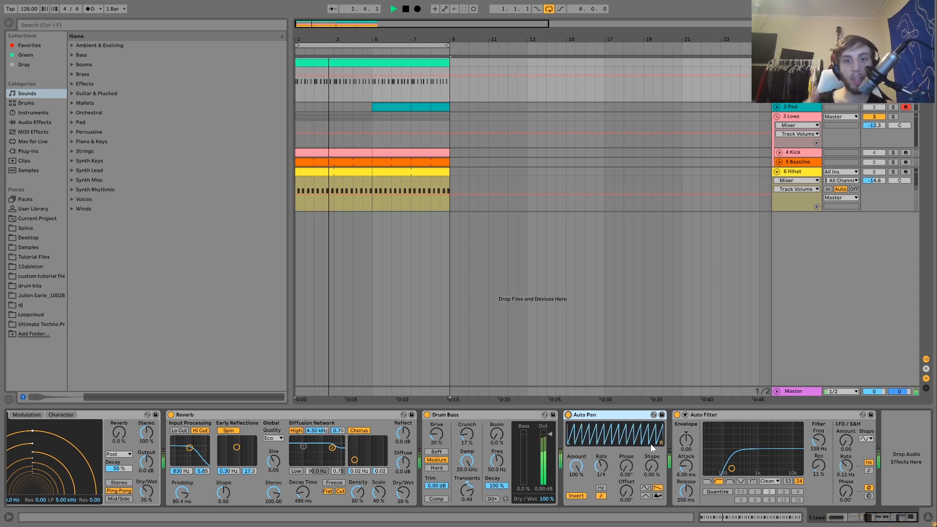
pyautogui.press('space')
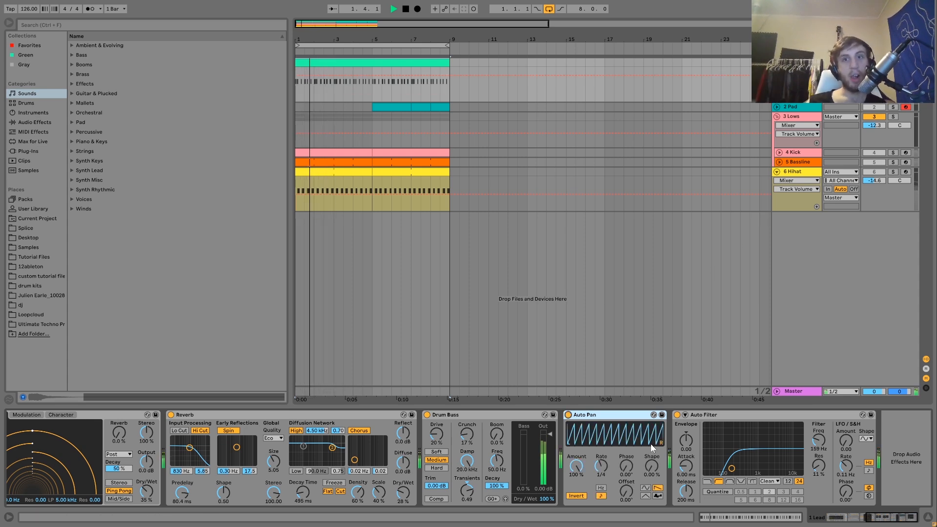
# Play the lead with Auto Pan on while examining the chain from Resonators through to Auto Pan
pyautogui.scroll(10, 650, 443)
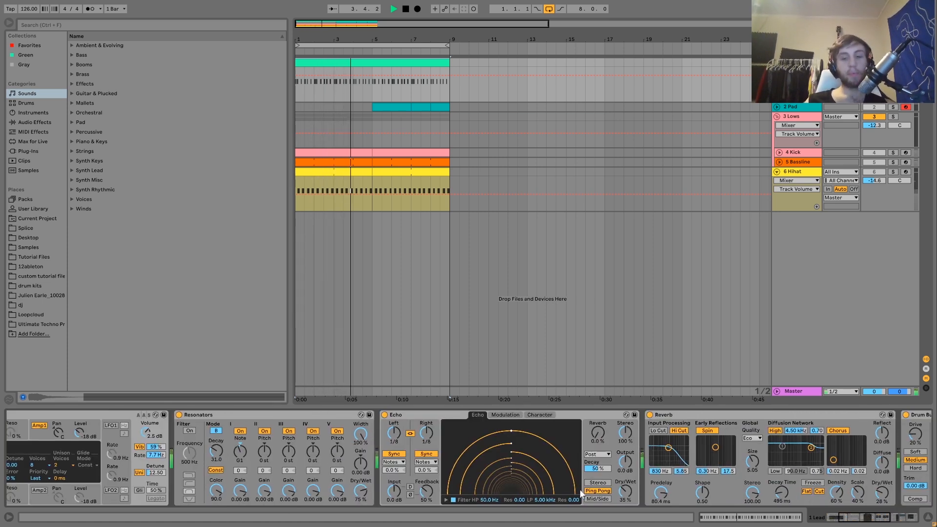
pyautogui.scroll(-4, 557, 477)
pyautogui.press('space')
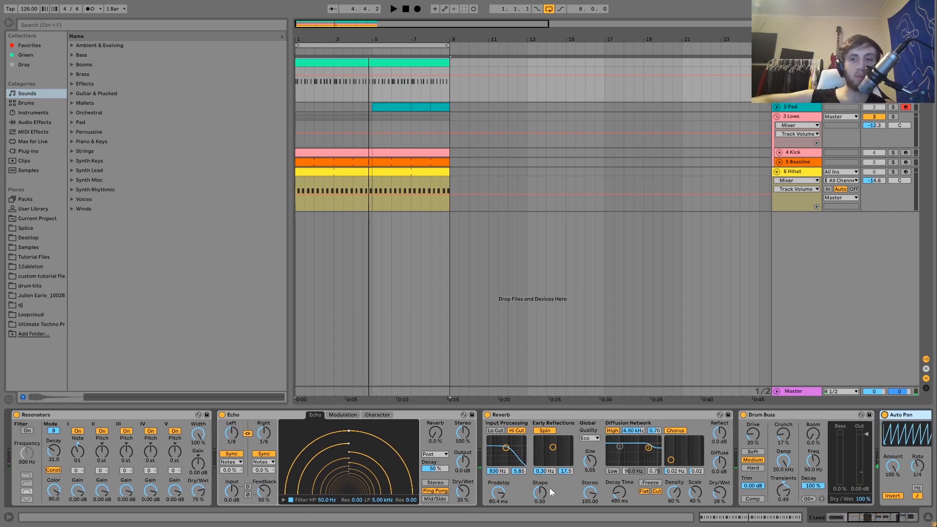
pyautogui.scroll(-8, 549, 487)
pyautogui.press('space')
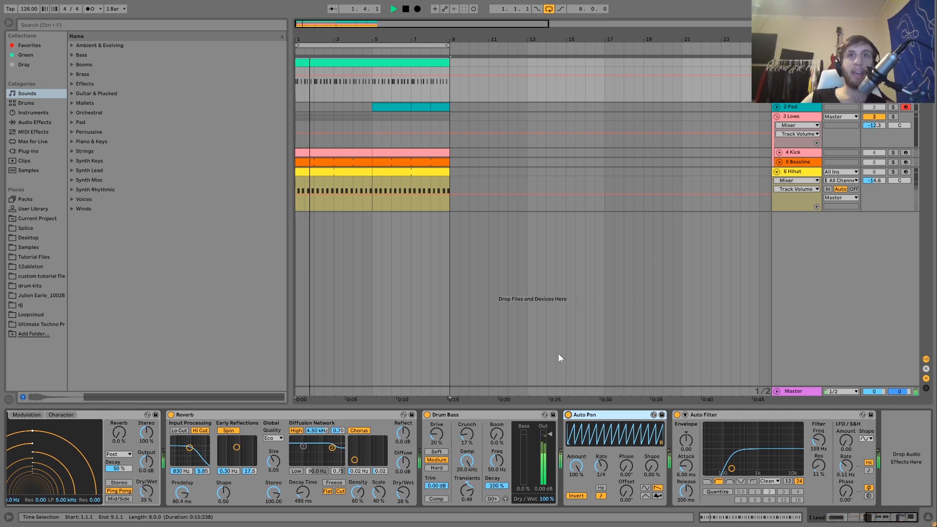
pyautogui.press('space')
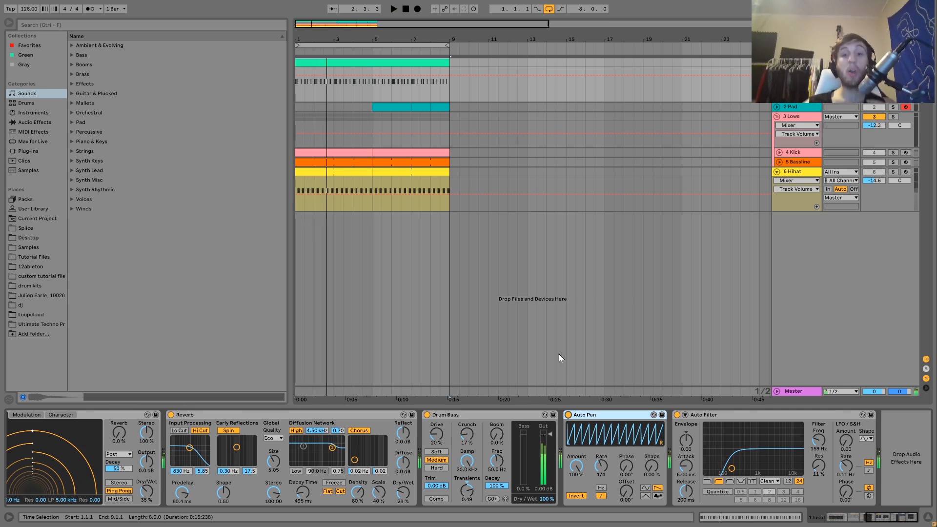
pyautogui.press('space')
pyautogui.press('space')
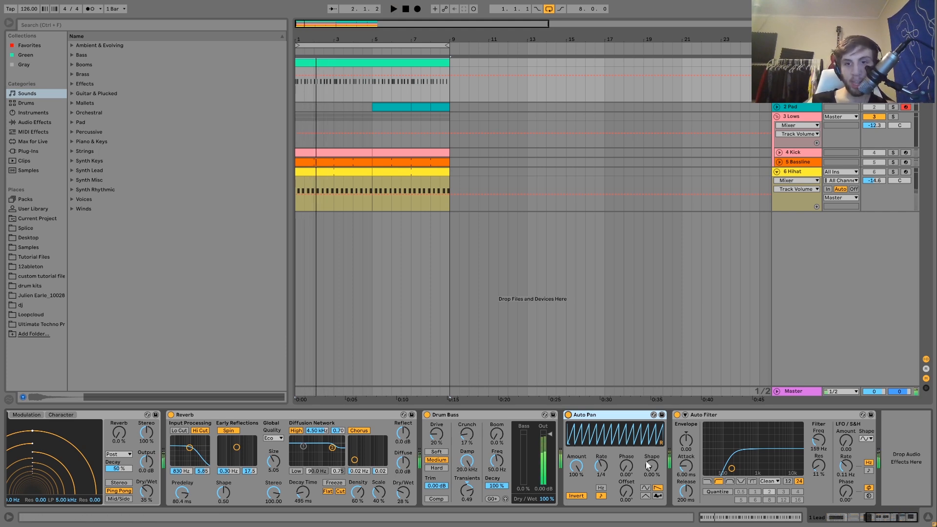
# Select the lead's Auto Filter, then solo and unfold the Pad track and play its clip from bar 5
pyautogui.click(697, 415)
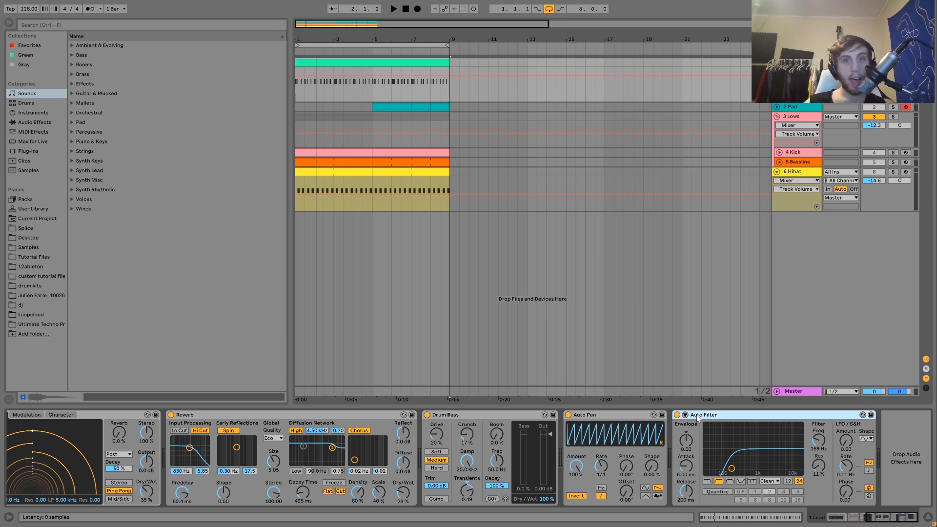
pyautogui.click(893, 108)
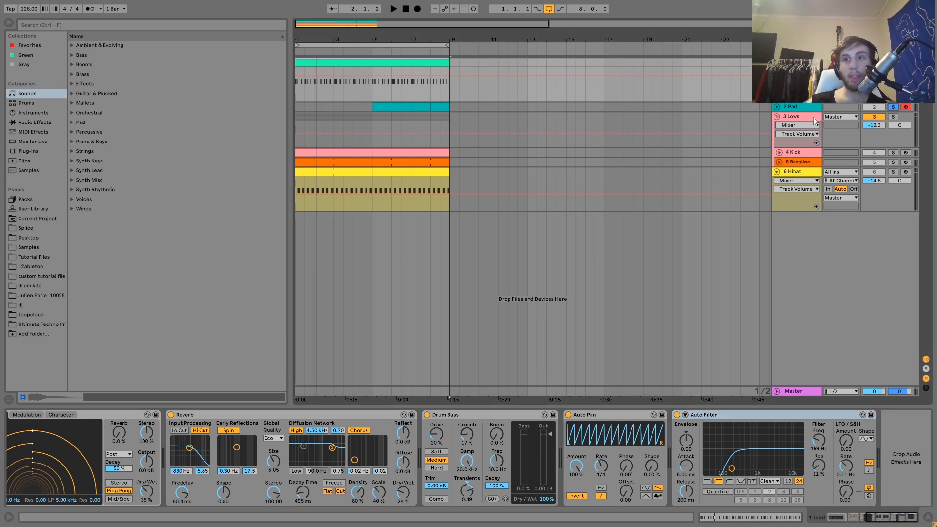
pyautogui.click(777, 106)
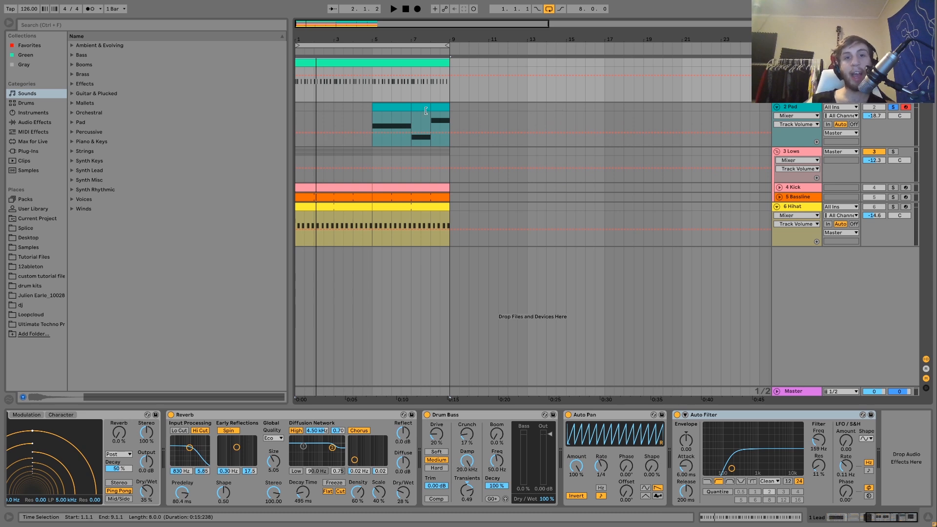
pyautogui.click(399, 115)
pyautogui.press('space')
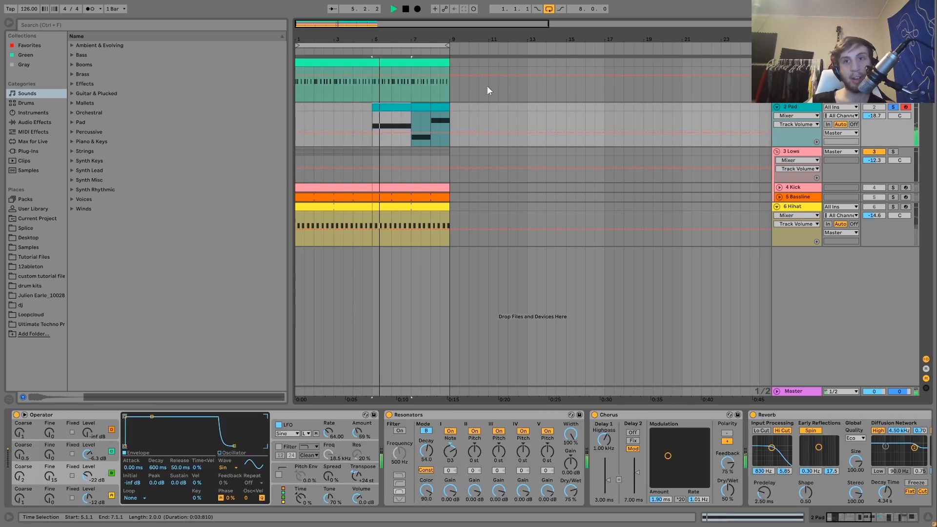
# Turn off looping, unsolo the pad and play all tracks from bar 1, muting and unmuting the pad to compare
pyautogui.click(549, 9)
pyautogui.click(893, 107)
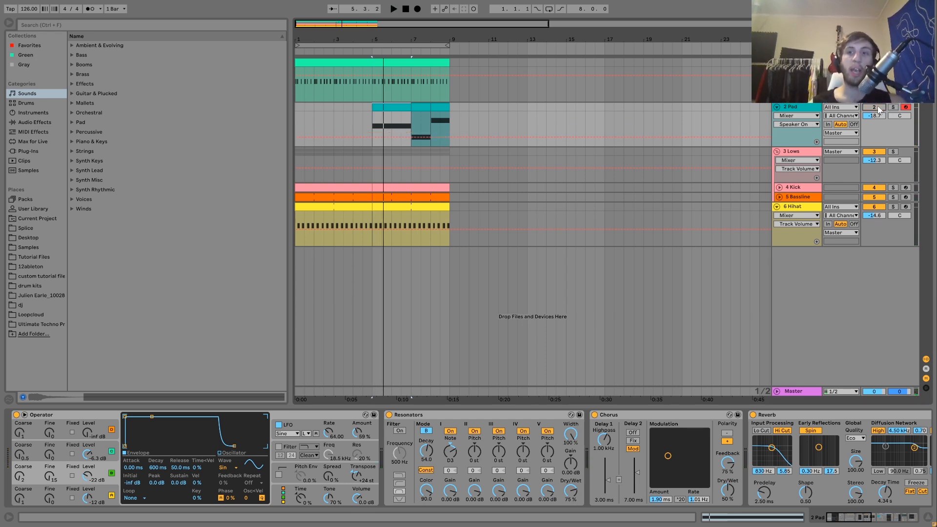
pyautogui.click(298, 109)
pyautogui.press('space')
pyautogui.click(874, 107)
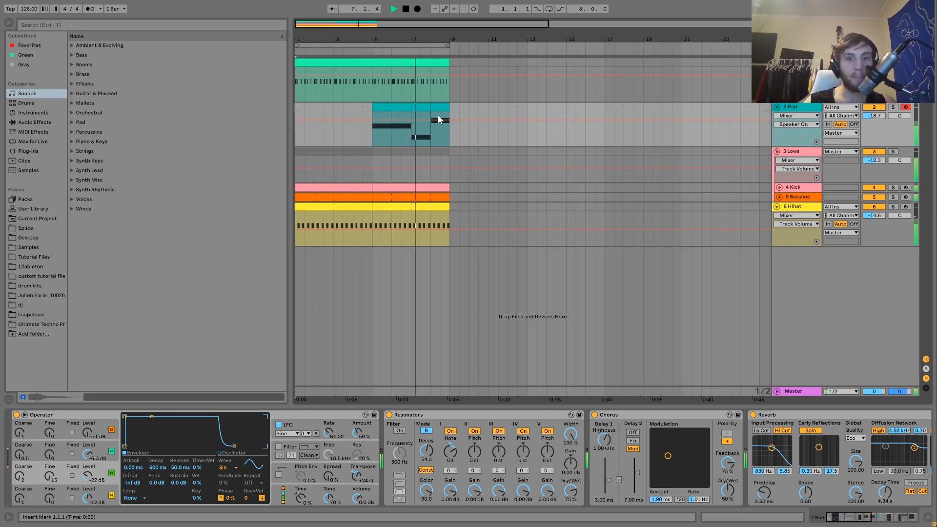
pyautogui.press('space')
# Consolidate the Pad track's clips from bar 5 to bar 9 into one, open its notes and select the C3 note
pyautogui.click(398, 105)
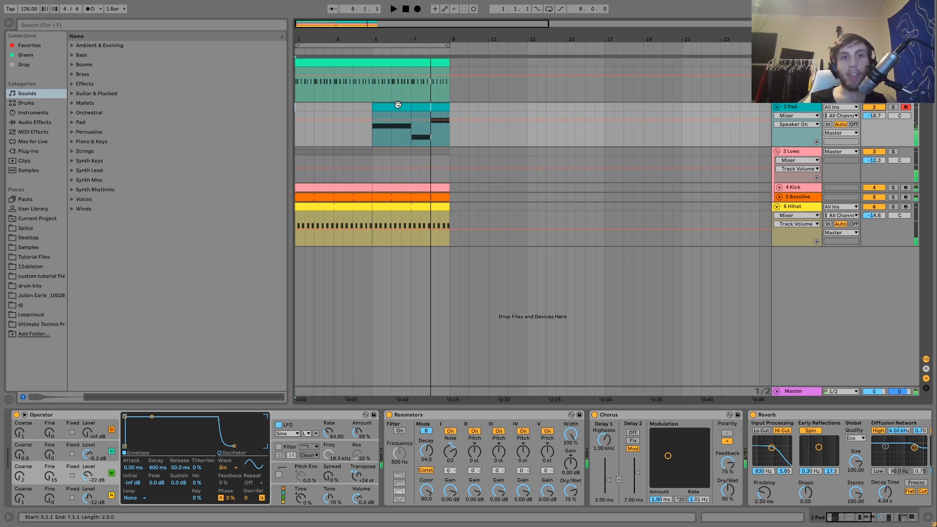
pyautogui.click(439, 106)
pyautogui.doubleClick(439, 106)
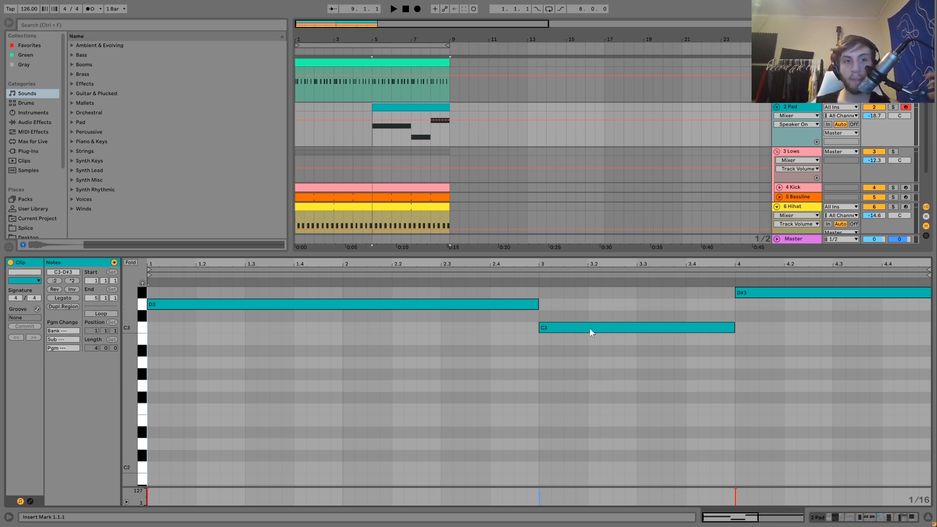
pyautogui.click(631, 325)
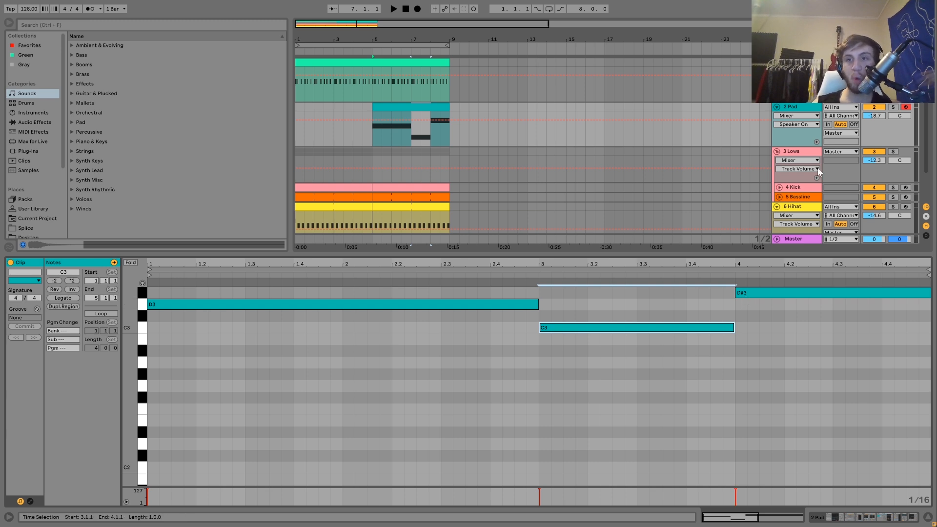
# Play the soloed Pad and Bassline tracks together from bar 5, and loop the pad clip up to bar 9
pyautogui.click(894, 108)
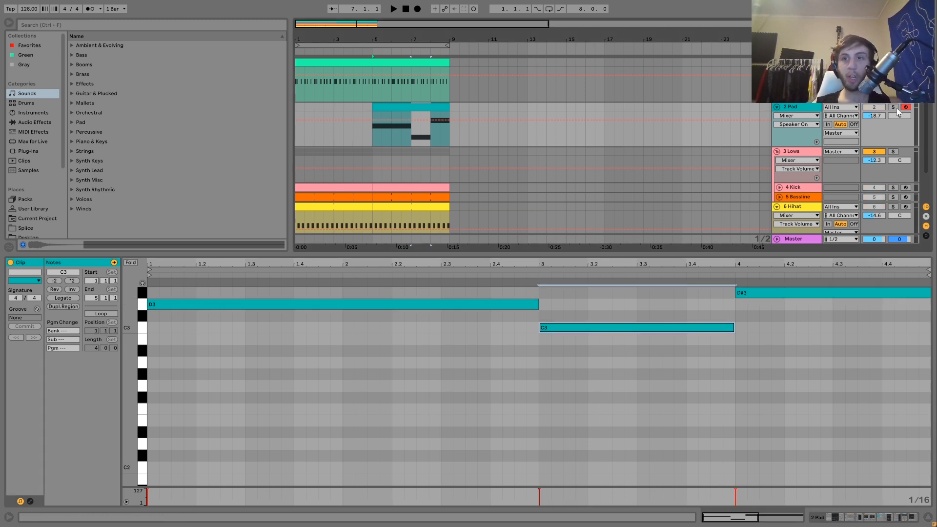
pyautogui.click(894, 197)
pyautogui.press('space')
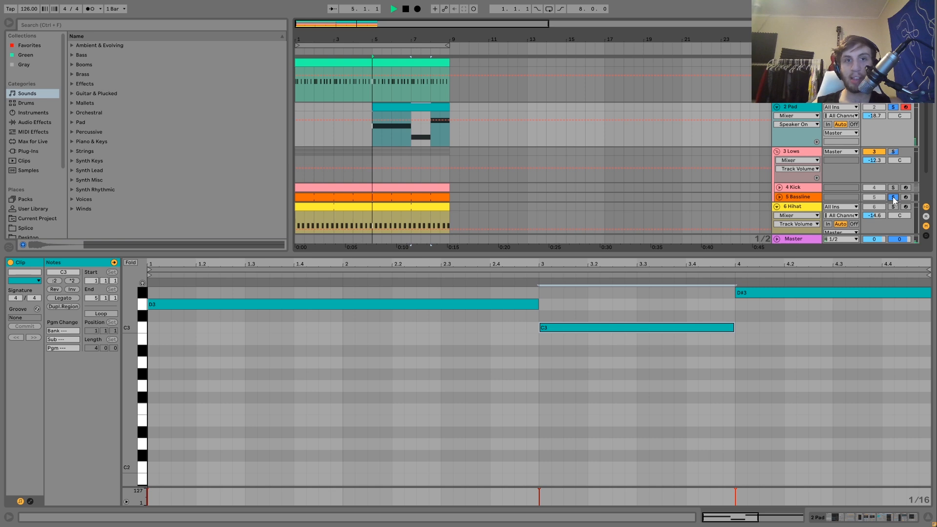
pyautogui.click(435, 107)
pyautogui.hotkey('ctrl', 'l')
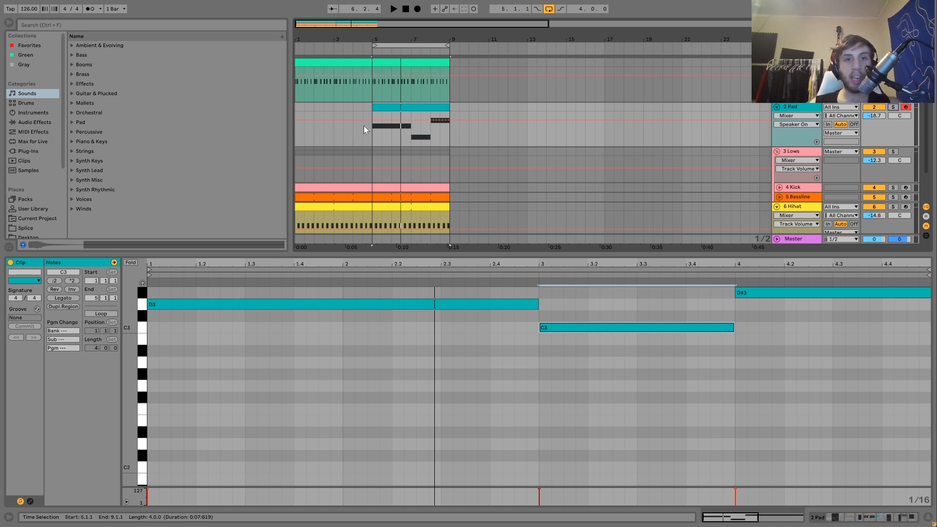
# Loop the empty stretch of the Pad track from bar 1 to bar 5 and play the full mix there
pyautogui.moveTo(368, 106); pyautogui.dragTo(301, 109)
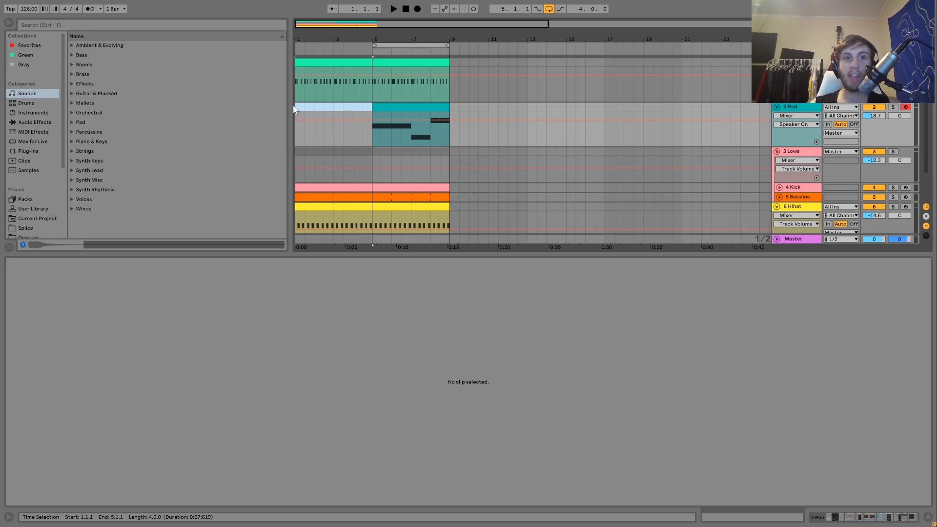
pyautogui.hotkey('ctrl', 'l')
pyautogui.press('space')
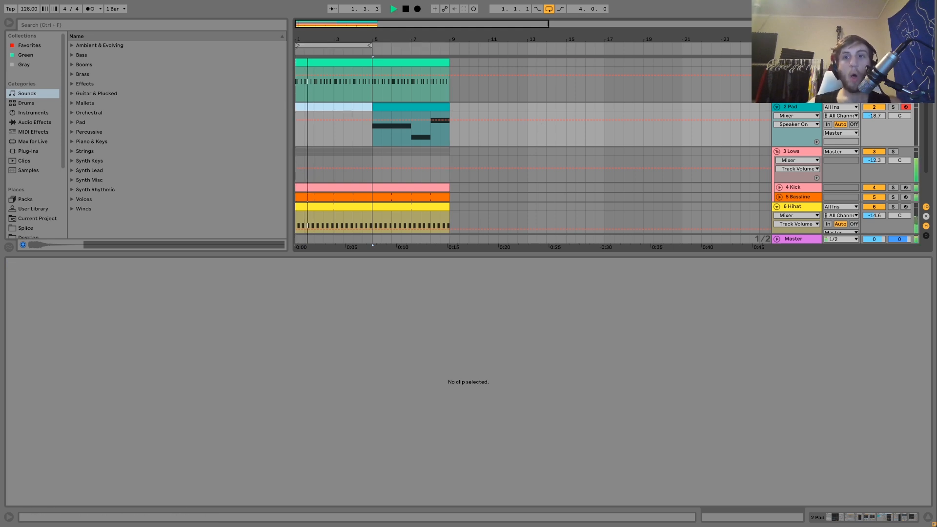
pyautogui.click(791, 109)
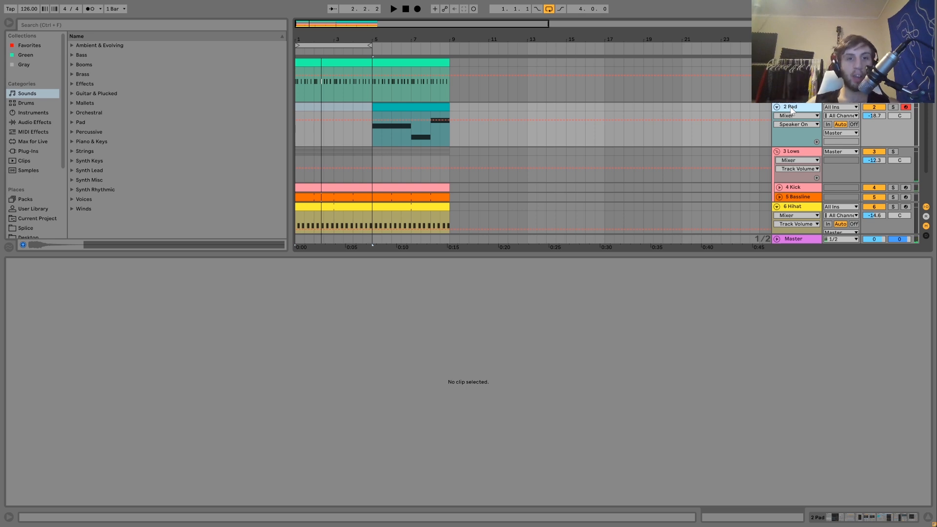
# Play the looped opening bars with the Bassline soloed, then stop playback and unsolo it
pyautogui.press('space')
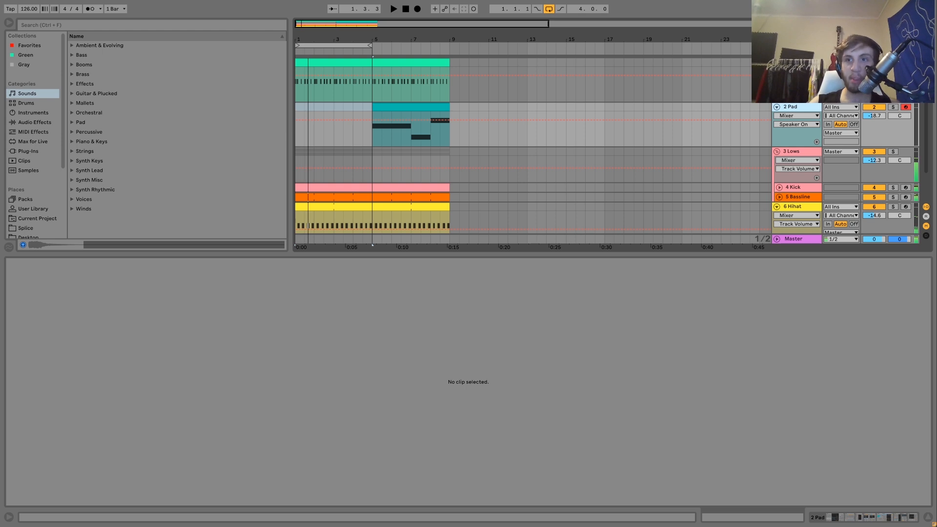
pyautogui.click(893, 152)
pyautogui.click(893, 198)
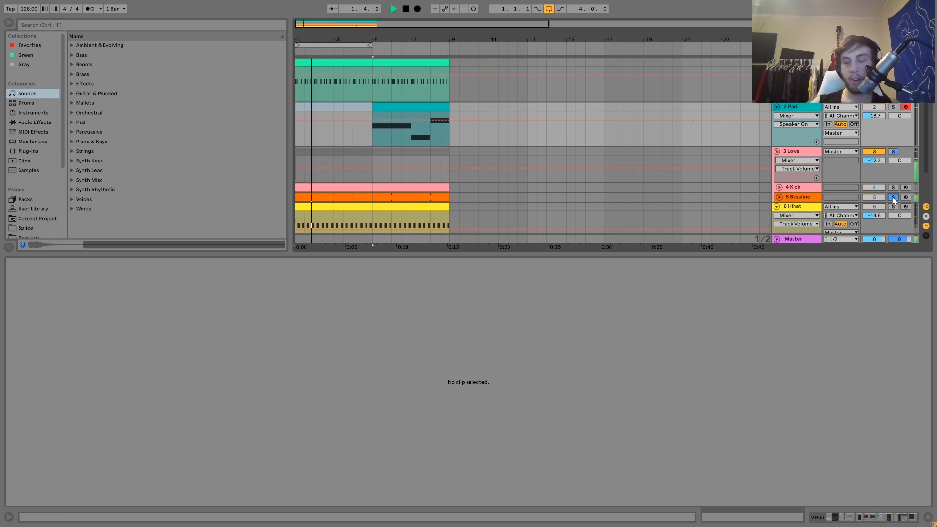
pyautogui.press('space')
pyautogui.click(893, 197)
# Loop the pad clip from bar 5 to bar 9 and play it within the full mix
pyautogui.click(420, 107)
pyautogui.hotkey('ctrl', 'l')
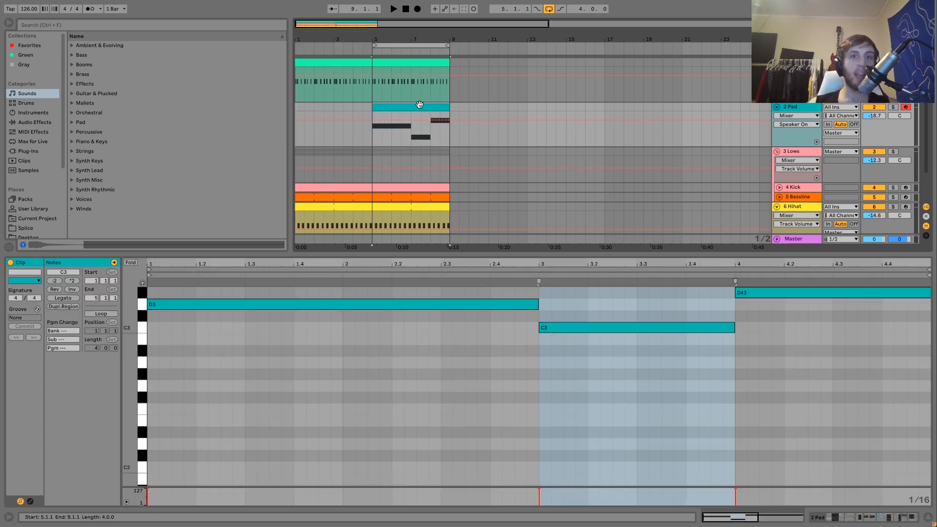
pyautogui.press('space')
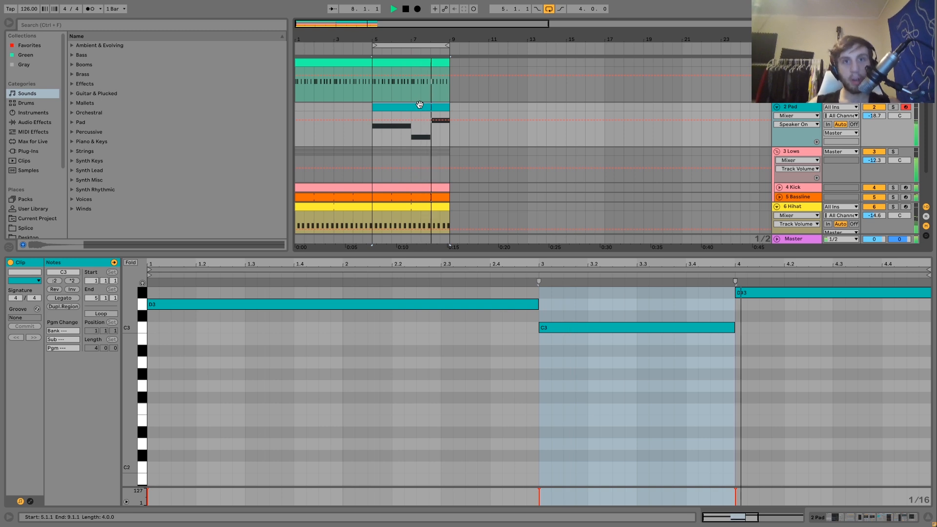
pyautogui.press('space')
# Compare the mix without and with the pad by looping and playing bars 1 to 5, then bars 5 to 9
pyautogui.moveTo(371, 106); pyautogui.dragTo(272, 113)
pyautogui.press('space')
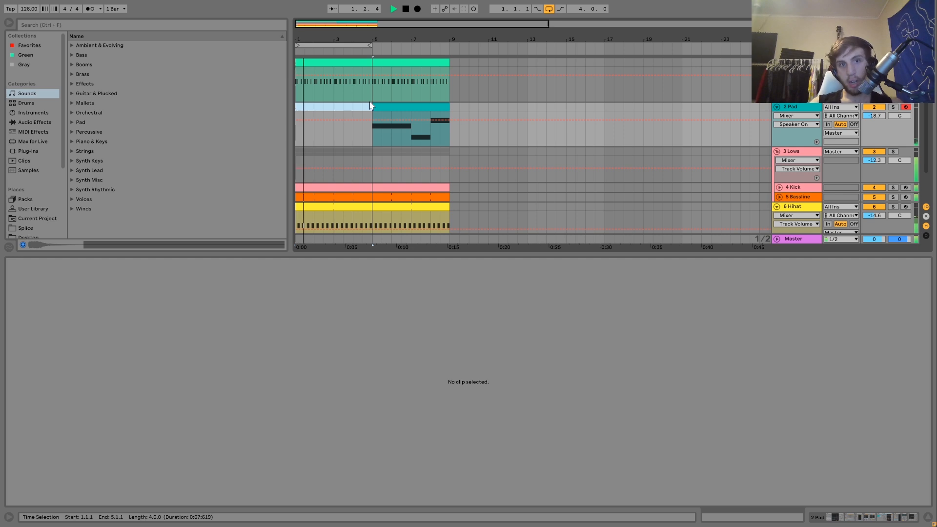
pyautogui.click(396, 105)
pyautogui.hotkey('ctrl', 'l')
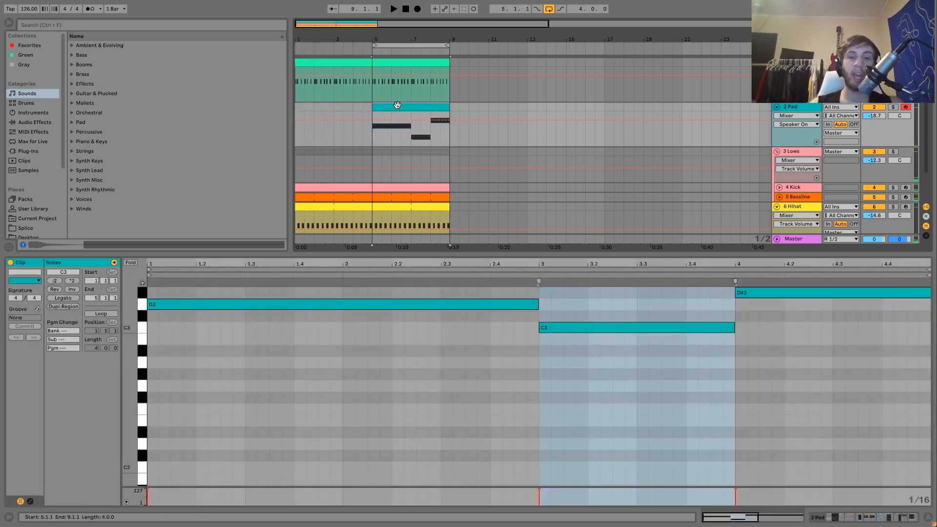
pyautogui.press('space')
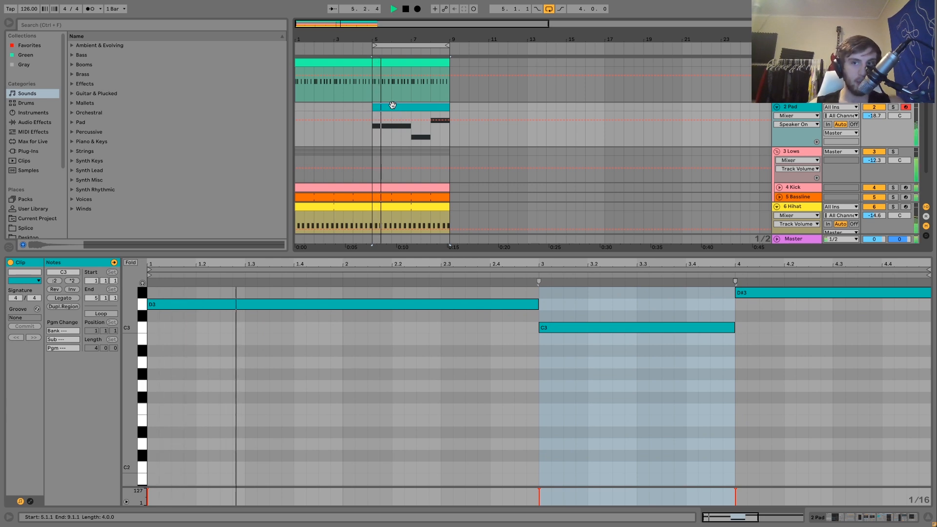
# Solo the Pad track, bring up its device chain and examine Operator's oscillator levels
pyautogui.click(893, 107)
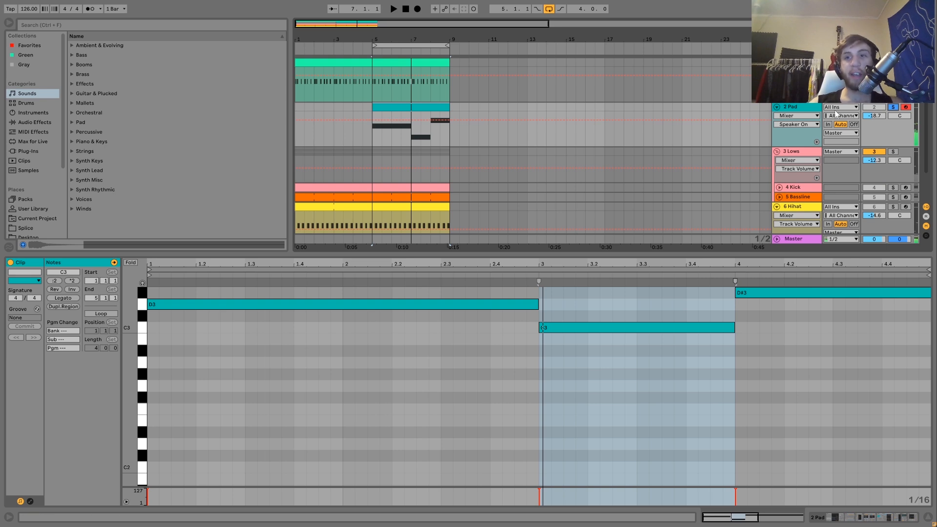
pyautogui.click(800, 109)
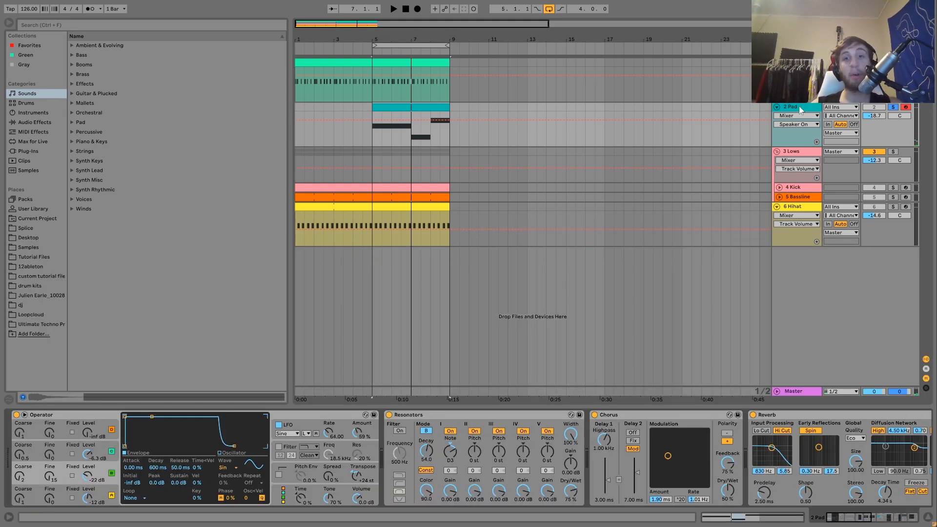
pyautogui.click(93, 495)
pyautogui.click(102, 460)
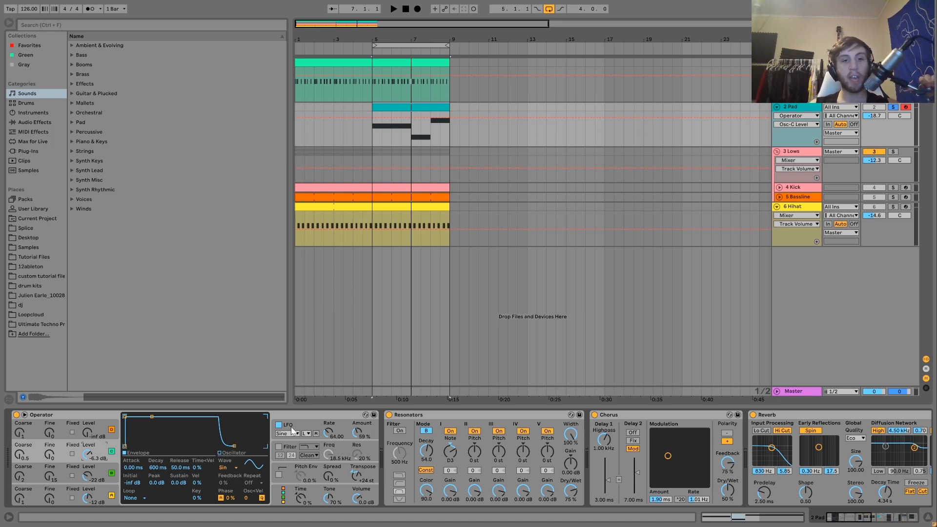
# Show Operator's LFO settings and play the soloed pad to hear the LFO and oscillators
pyautogui.click(276, 440)
pyautogui.press('space')
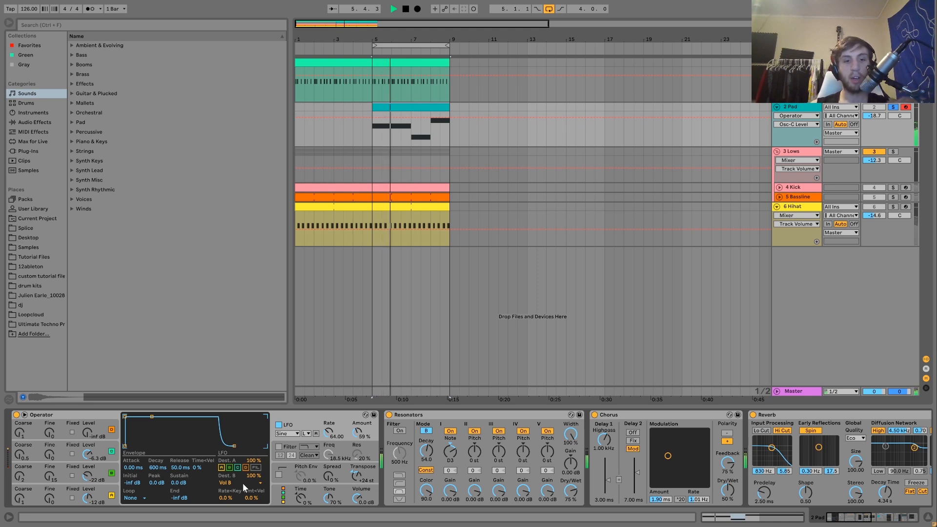
pyautogui.press('space')
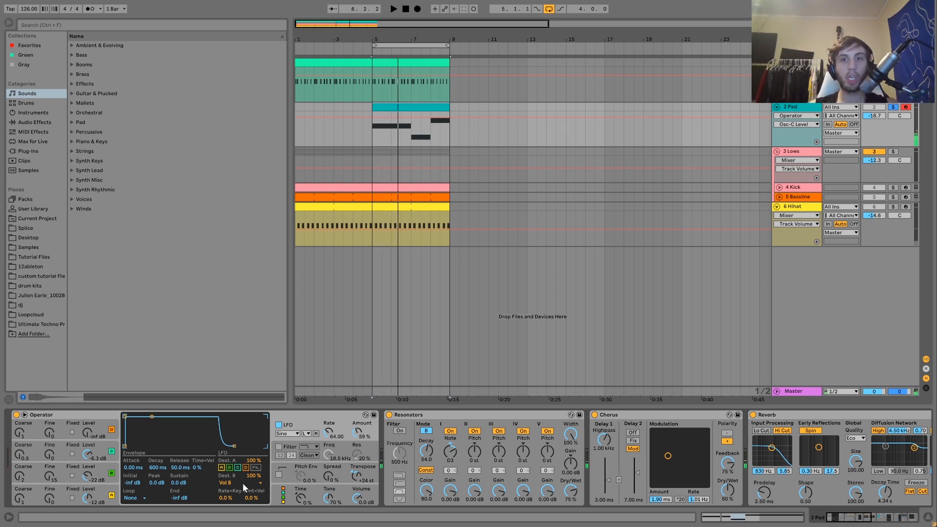
pyautogui.press('space')
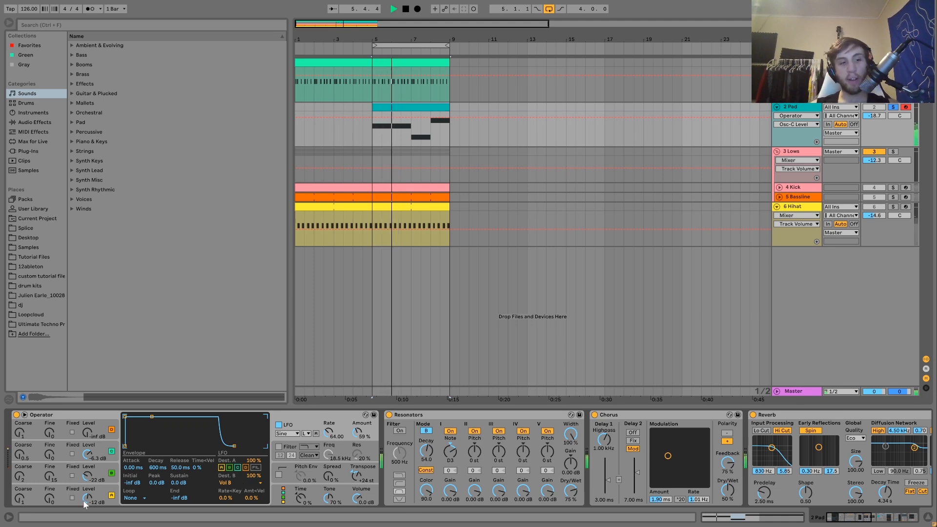
pyautogui.press('space')
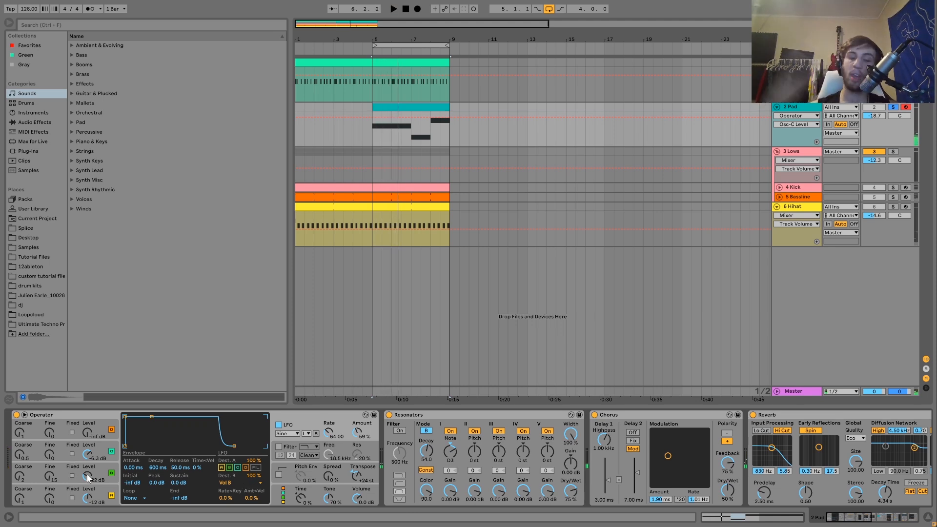
# Play the soloed pad while bypassing and re-enabling Resonators to compare the sound
pyautogui.scroll(-8, 343, 437)
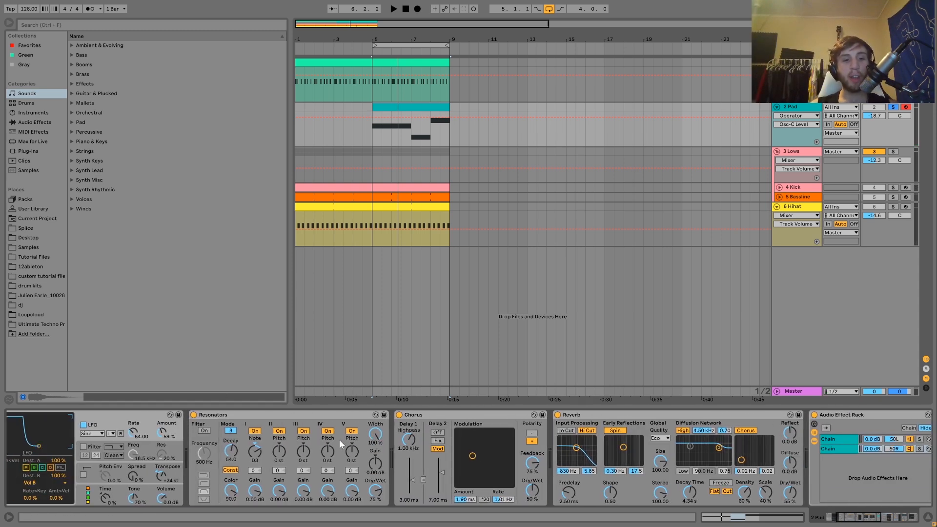
pyautogui.press('space')
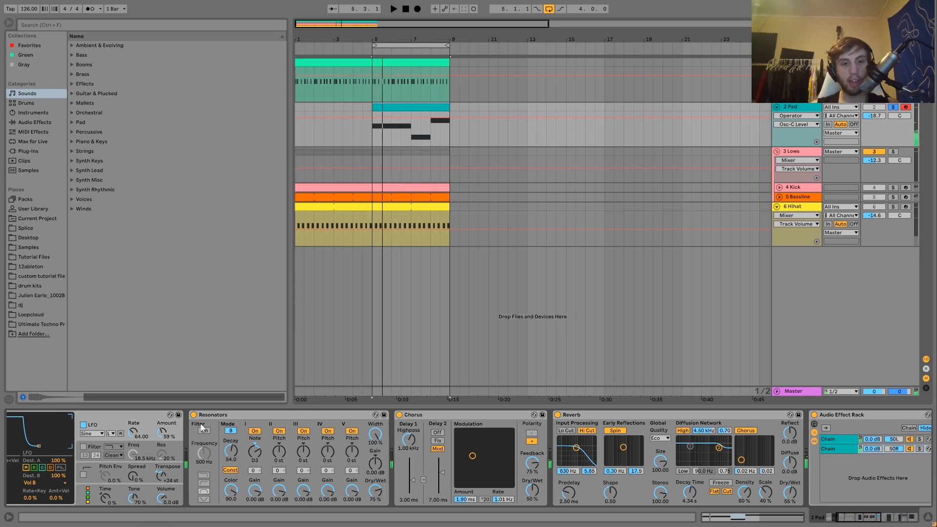
pyautogui.click(214, 414)
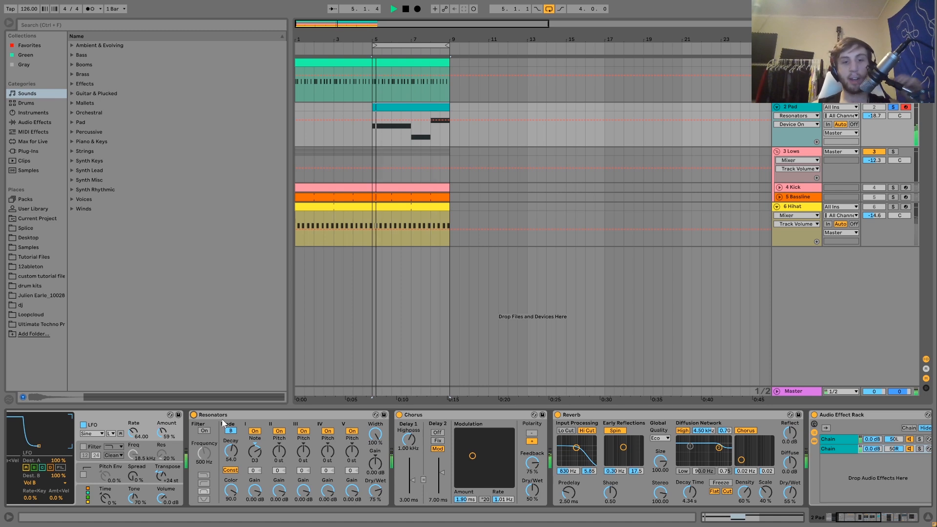
# Play the soloed pad while bypassing and re-enabling Chorus to hear its effect
pyautogui.scroll(-3, 224, 422)
pyautogui.scroll(-1, 224, 423)
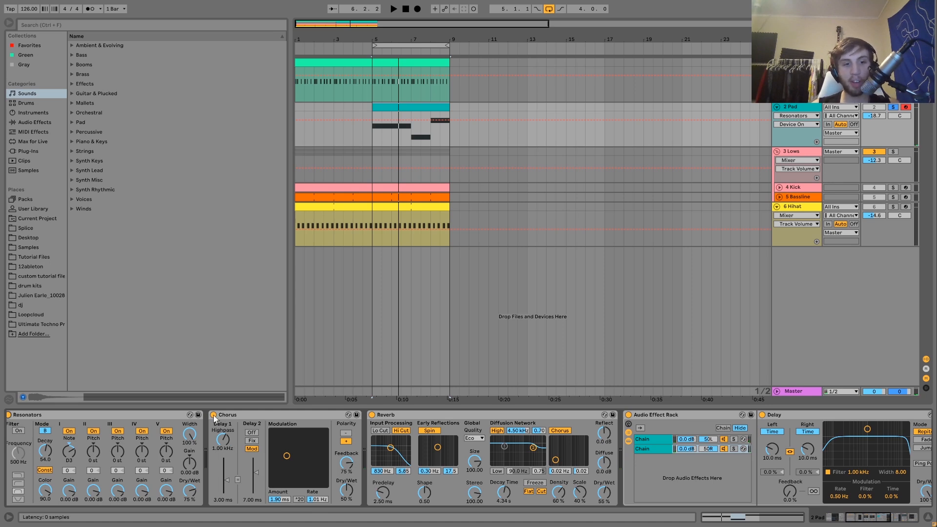
pyautogui.press('space')
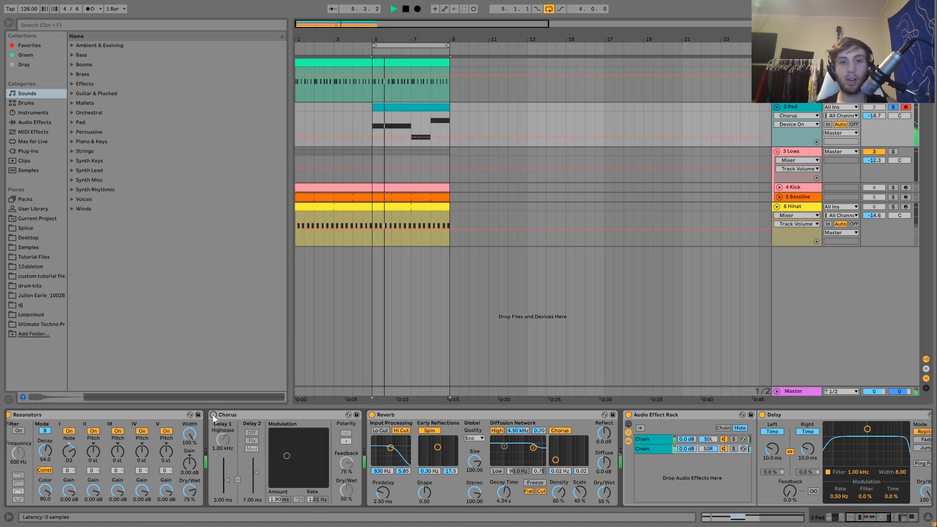
pyautogui.click(213, 415)
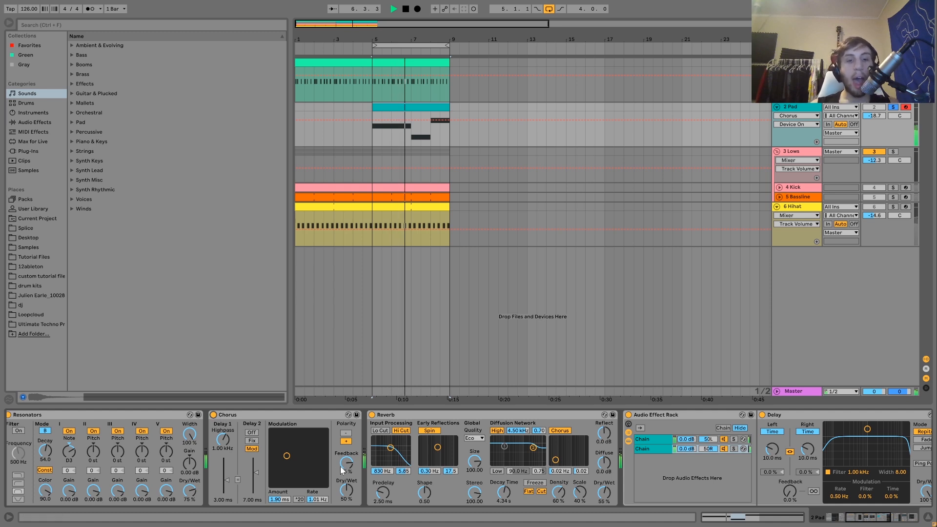
# Play the soloed pad while pointing out the Chorus feedback control and reviewing the Reverb in its chain
pyautogui.moveTo(347, 463); pyautogui.dragTo(348, 470)
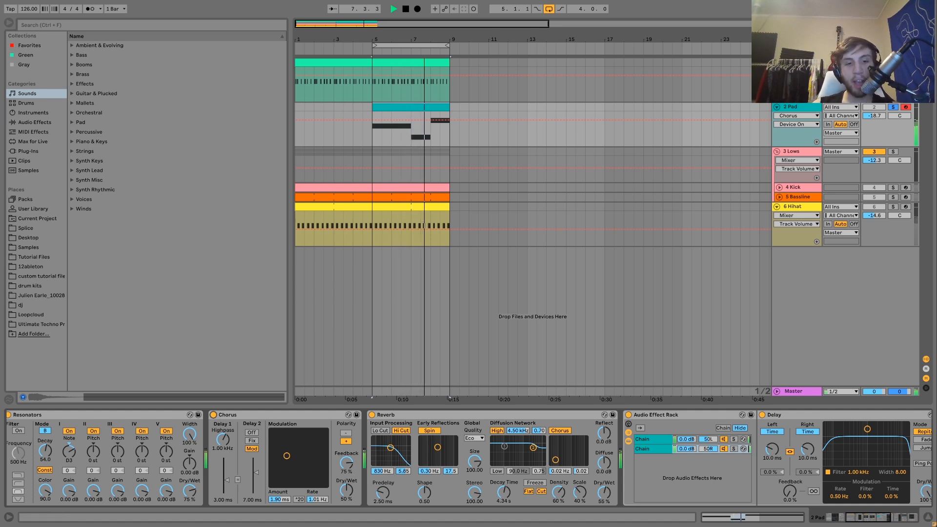
pyautogui.press('space')
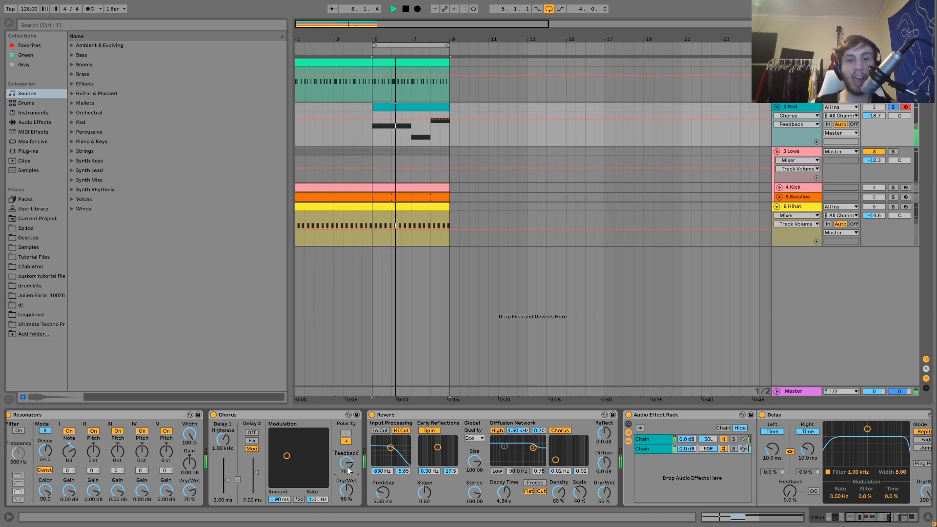
pyautogui.scroll(-5, 441, 495)
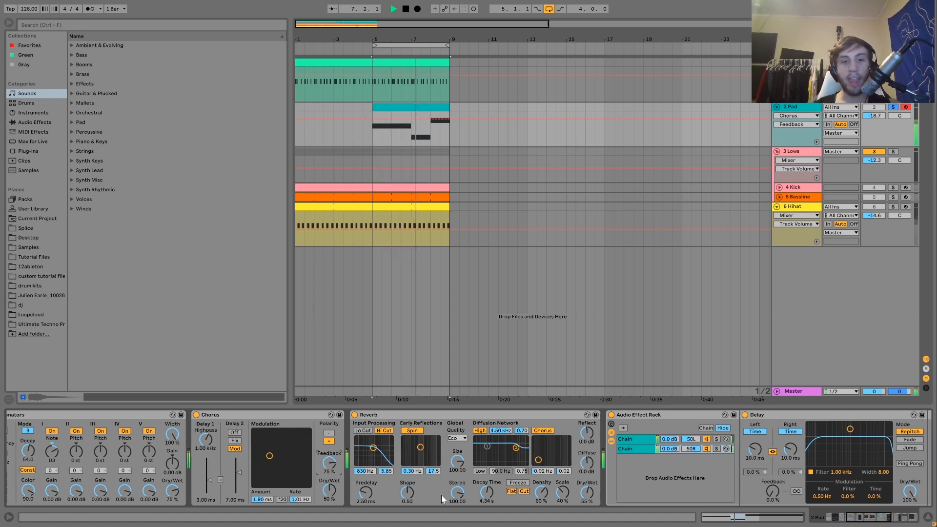
pyautogui.press('space')
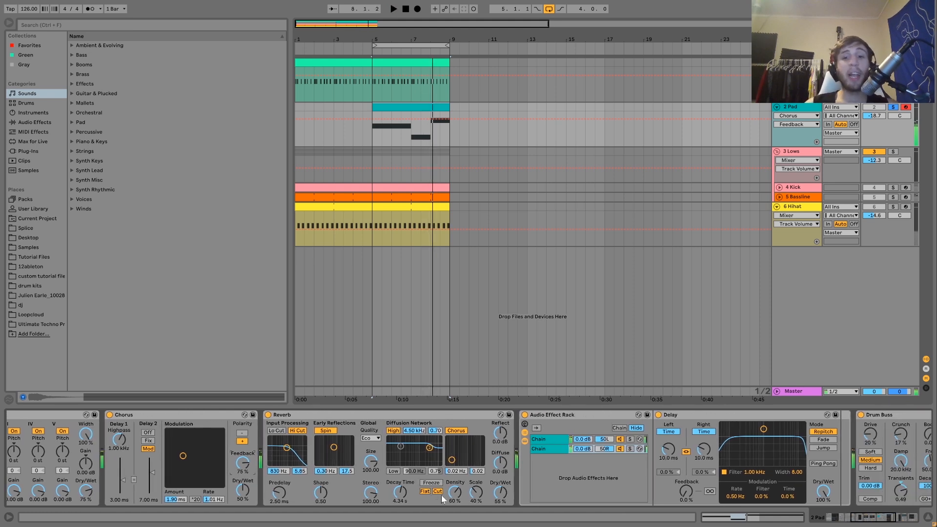
# Audition the Audio Effect Rack's 50L and 50R chains by soloing each one in turn
pyautogui.click(567, 414)
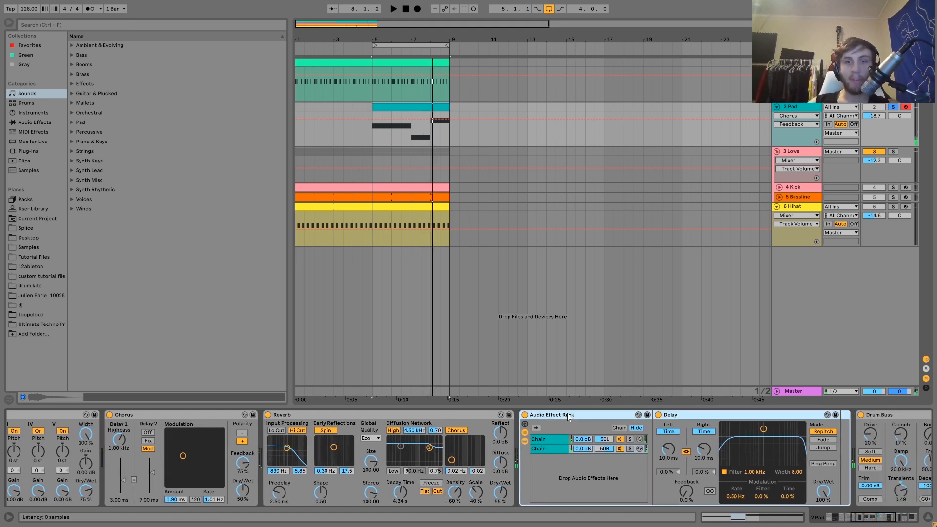
pyautogui.click(556, 438)
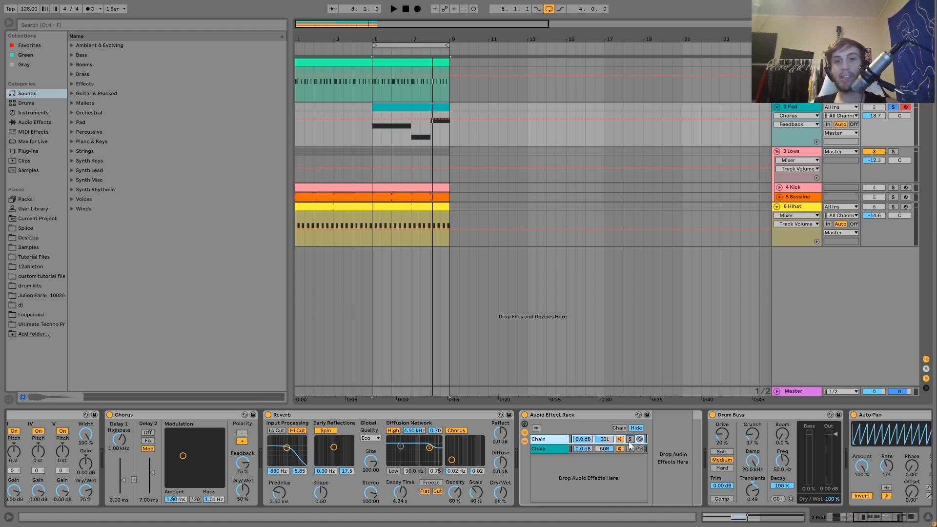
pyautogui.press('space')
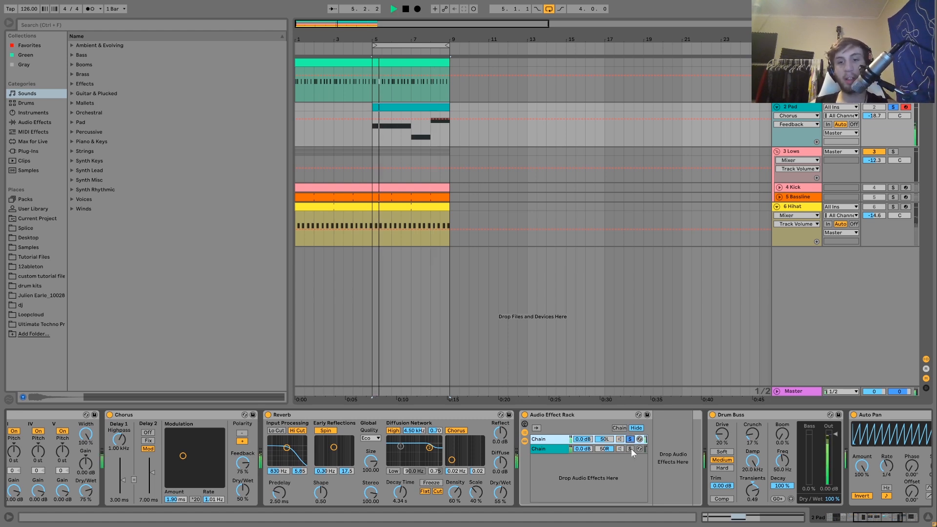
pyautogui.click(630, 449)
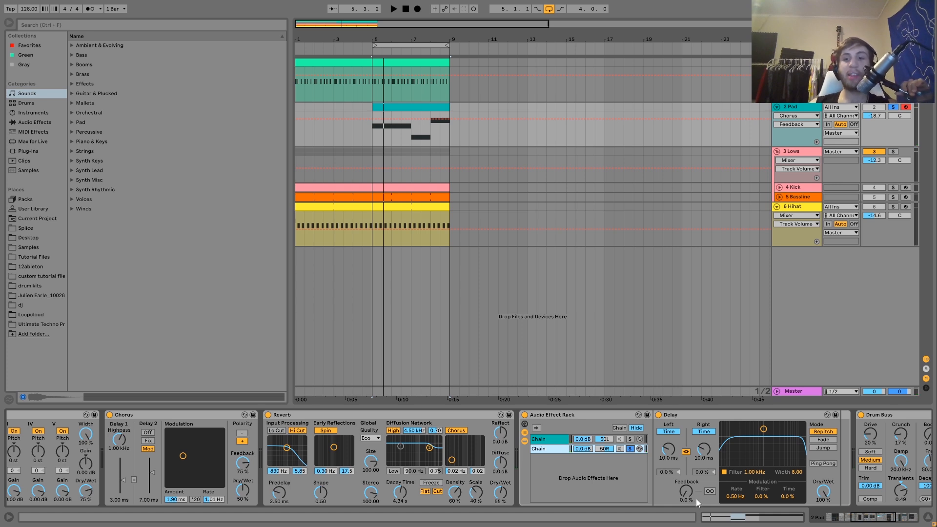
# Turn off the filter of the Delay in the 50R chain and unsolo that chain
pyautogui.click(725, 471)
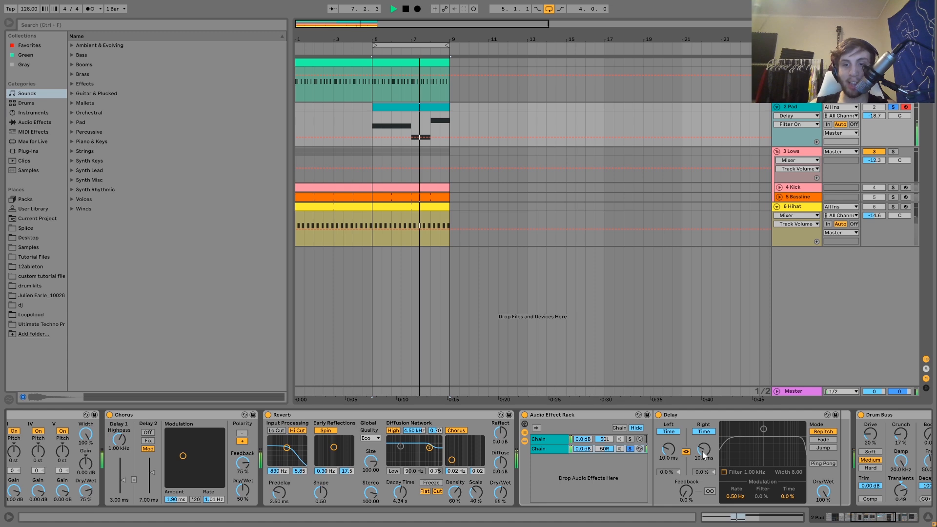
pyautogui.click(630, 448)
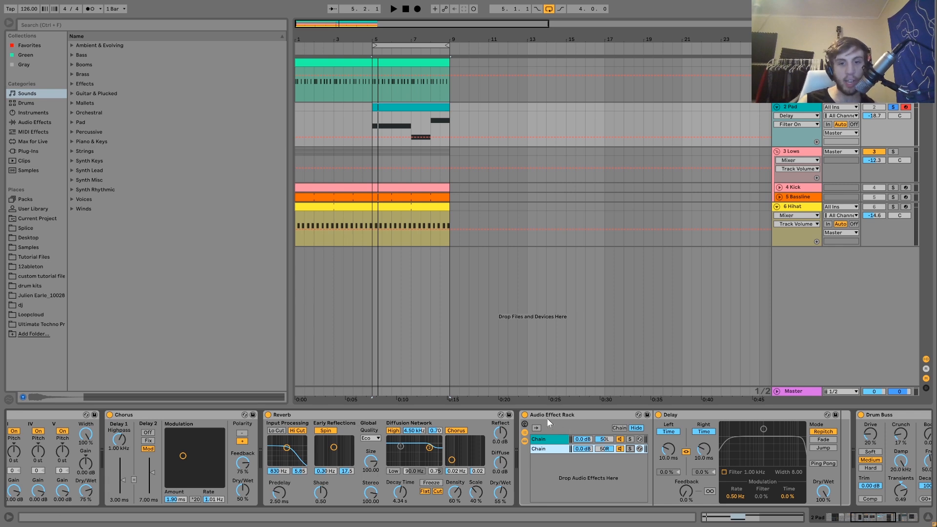
# Play the soloed pad while bypassing and re-enabling the Audio Effect Rack to compare its stereo effect
pyautogui.click(524, 415)
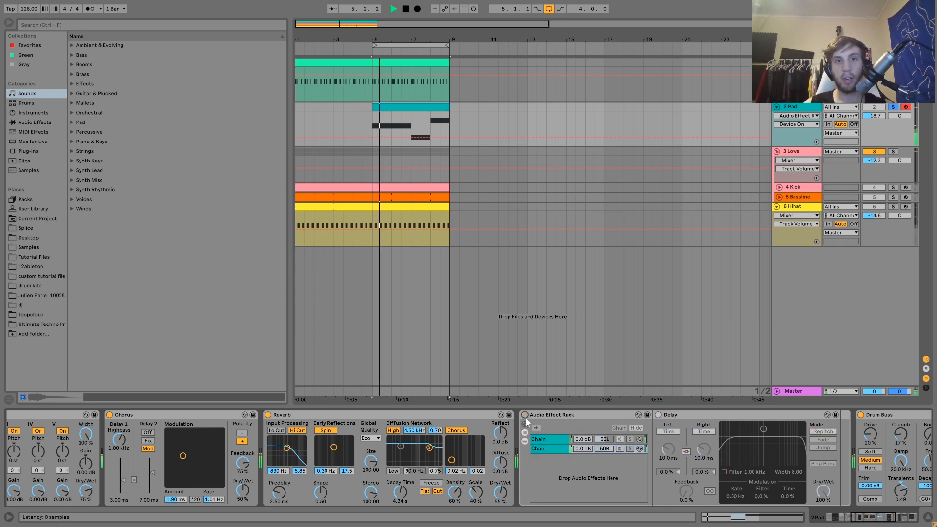
pyautogui.click(524, 415)
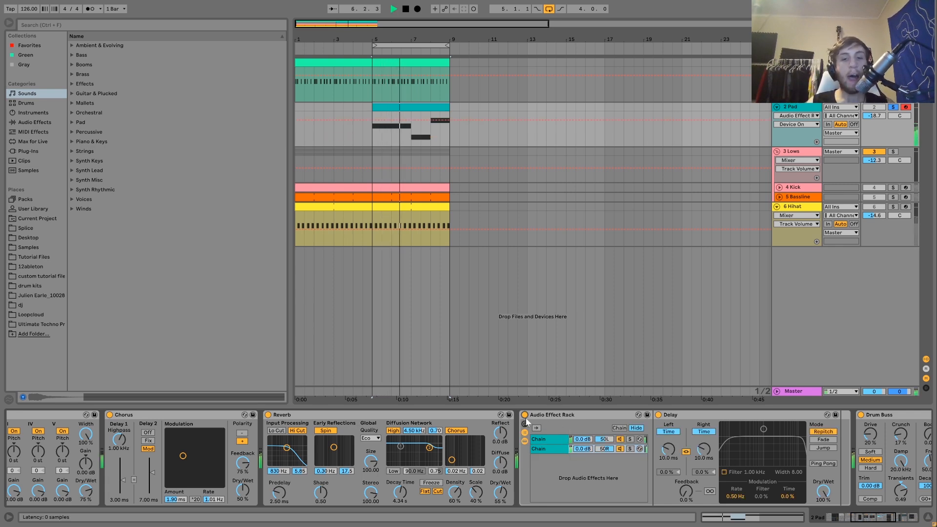
pyautogui.press('space')
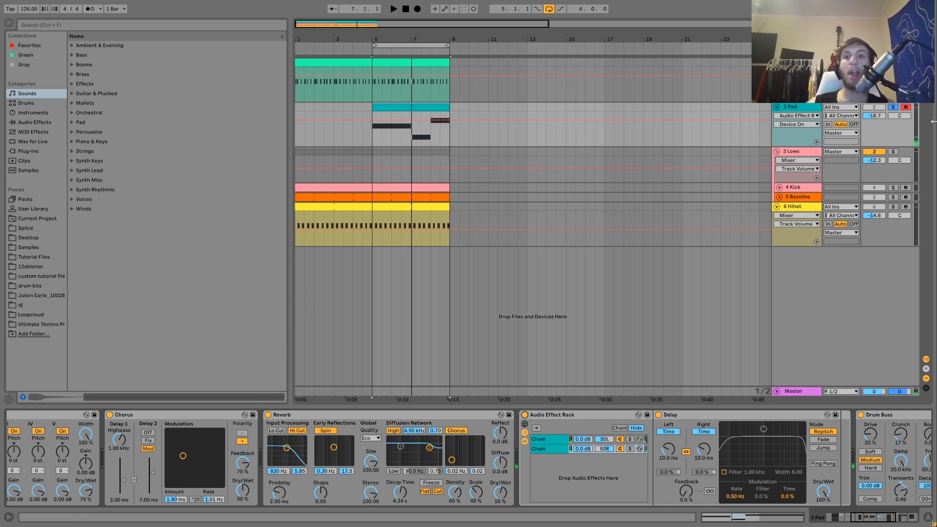
# Unsolo the Pad to play the full mix, and solo the Lead to hear it alone
pyautogui.click(892, 107)
pyautogui.press('space')
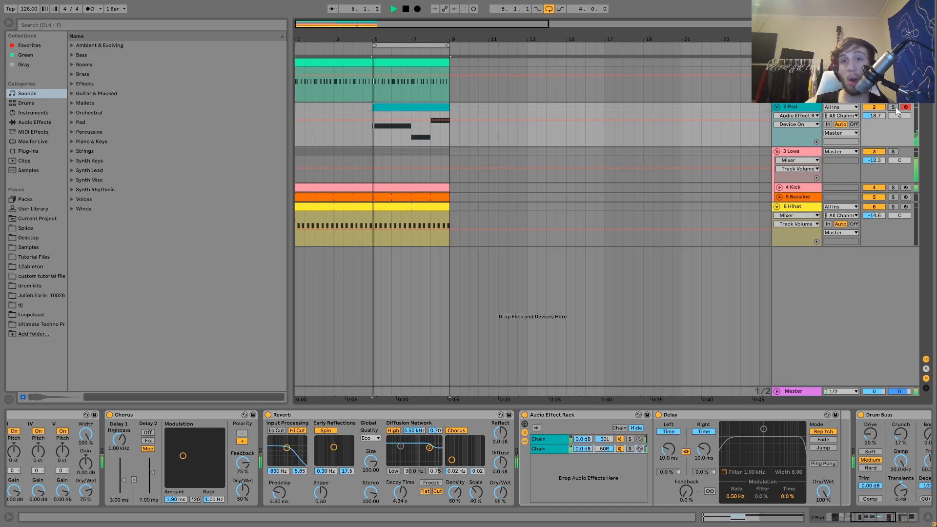
pyautogui.click(893, 62)
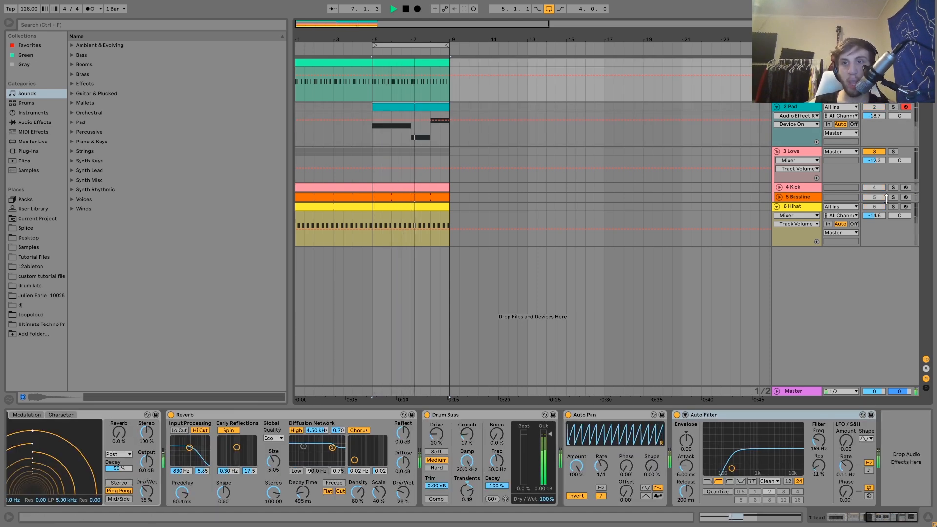
pyautogui.press('space')
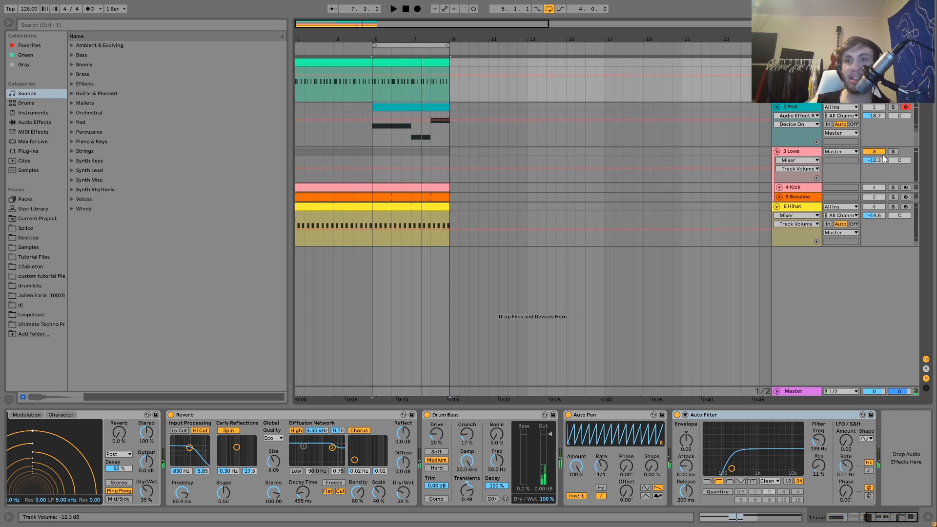
# Solo the Pad during playback and unsolo it again to hear it alone and within the full mix
pyautogui.click(892, 107)
pyautogui.press('space')
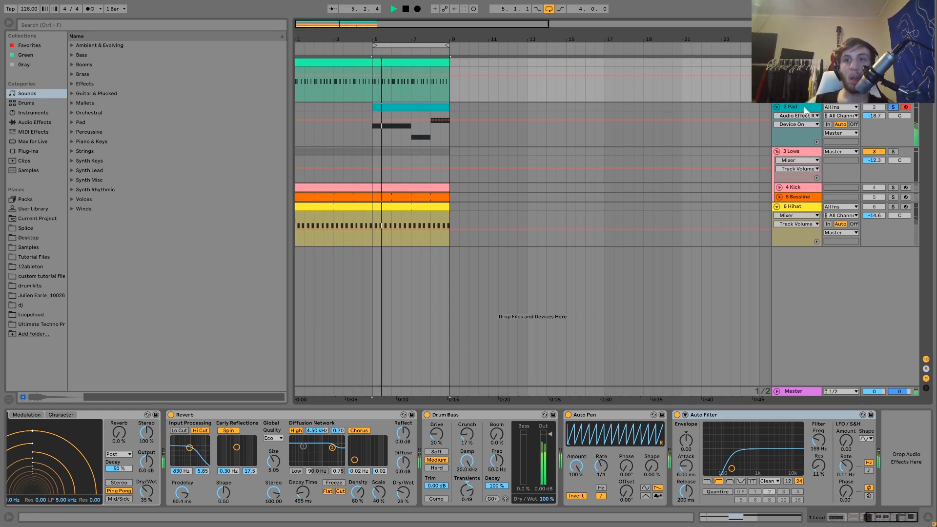
pyautogui.click(886, 112)
pyautogui.click(893, 107)
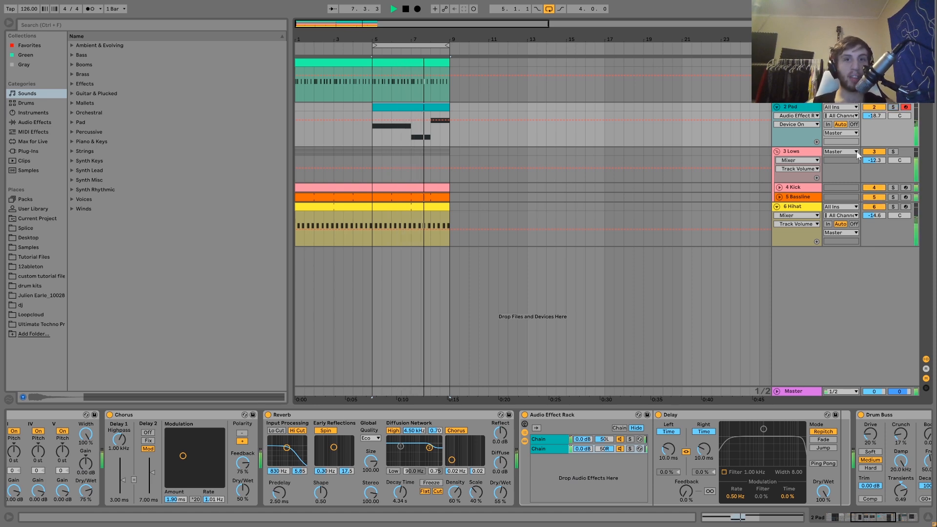
pyautogui.press('space')
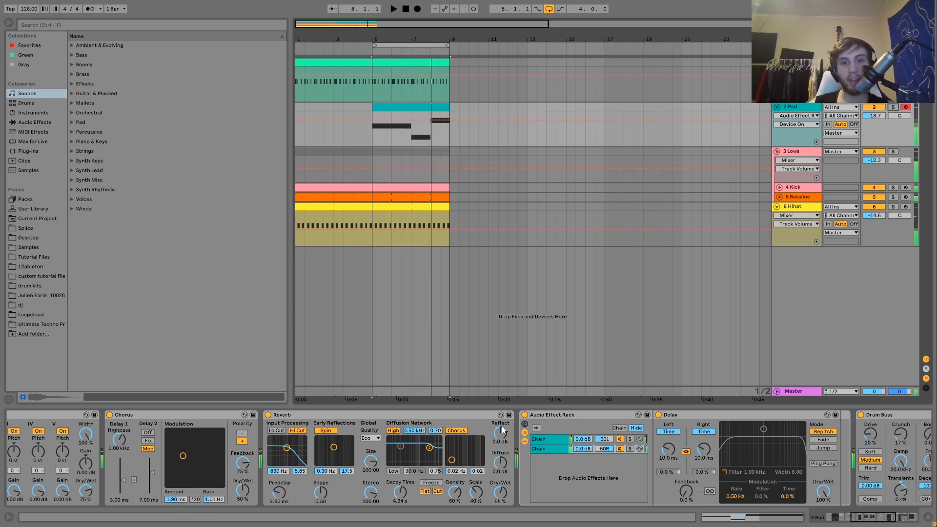
# Play the full mix while bypassing and re-enabling the pad's Audio Effect Rack to compare the width
pyautogui.click(524, 415)
pyautogui.press('space')
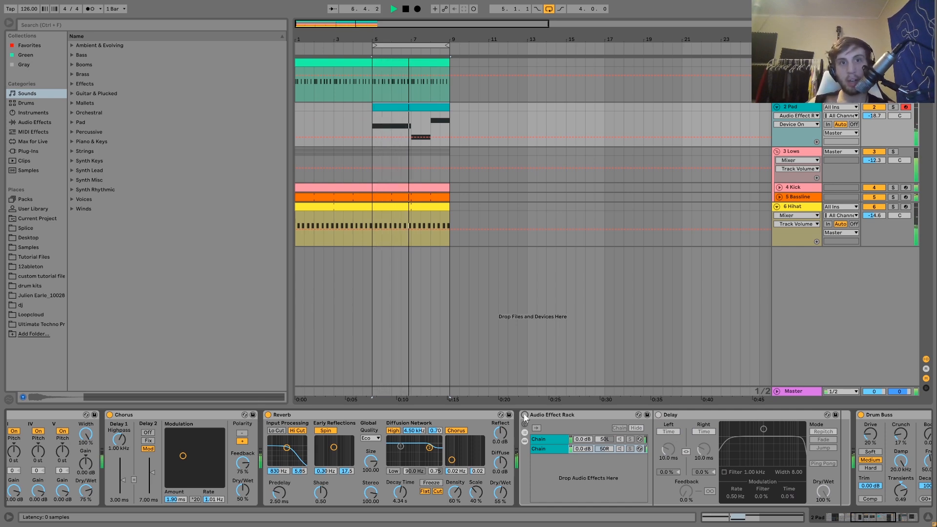
pyautogui.click(524, 415)
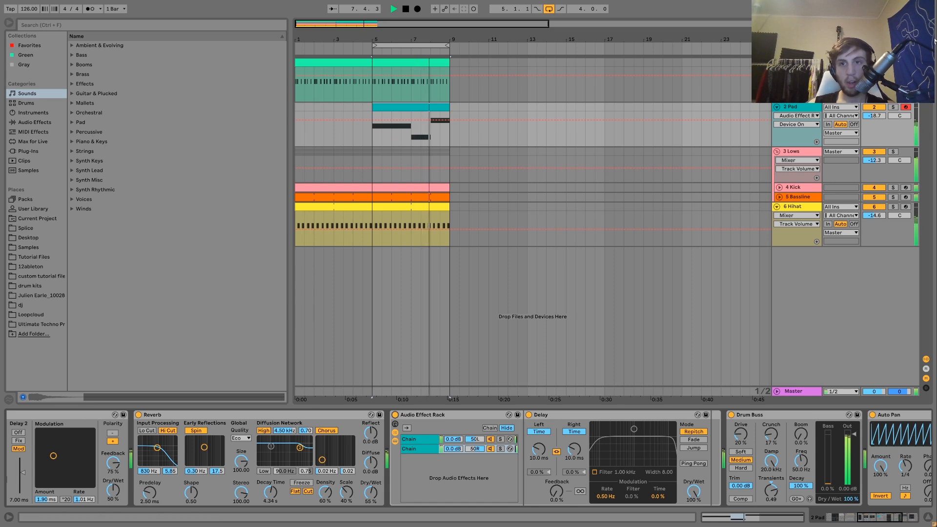
pyautogui.press('space')
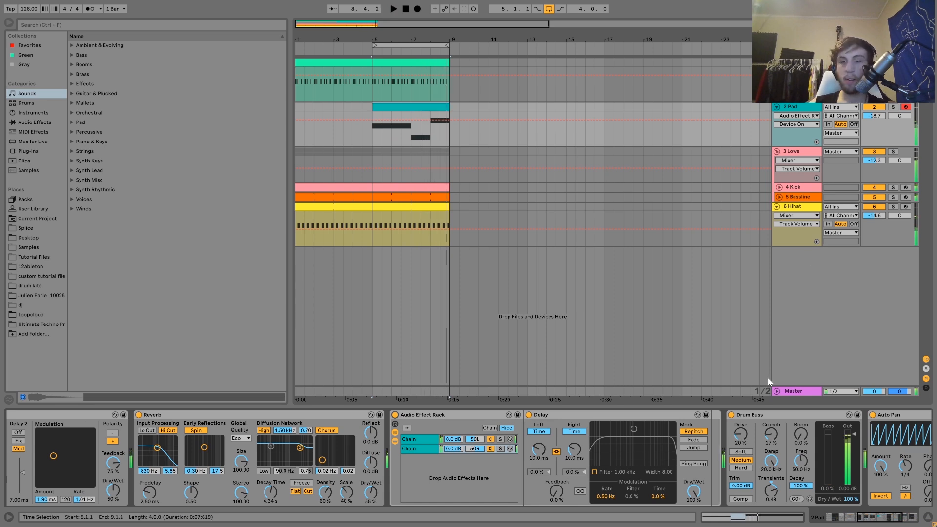
# Solo the Pad and play it while toggling Drum Buss to hear its effect
pyautogui.click(901, 110)
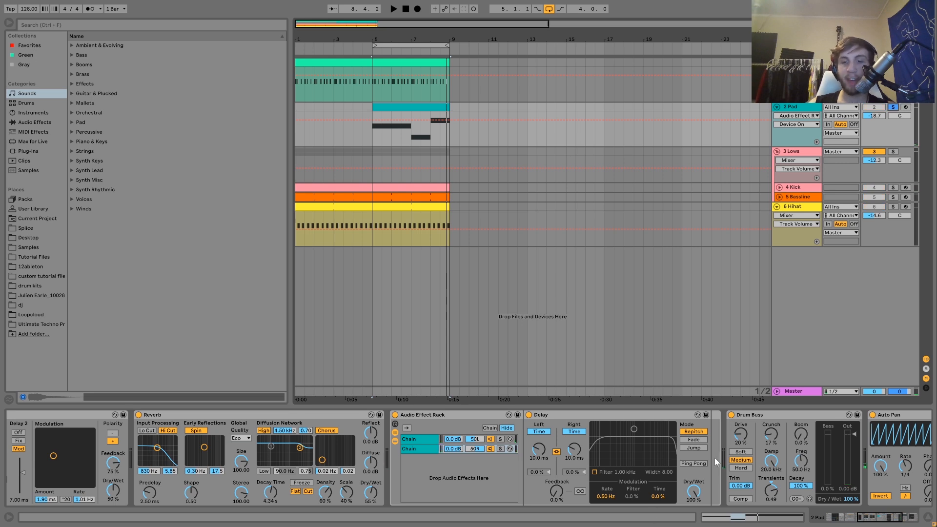
pyautogui.hscroll(3, 714, 458)
pyautogui.click(603, 418)
pyautogui.press('space')
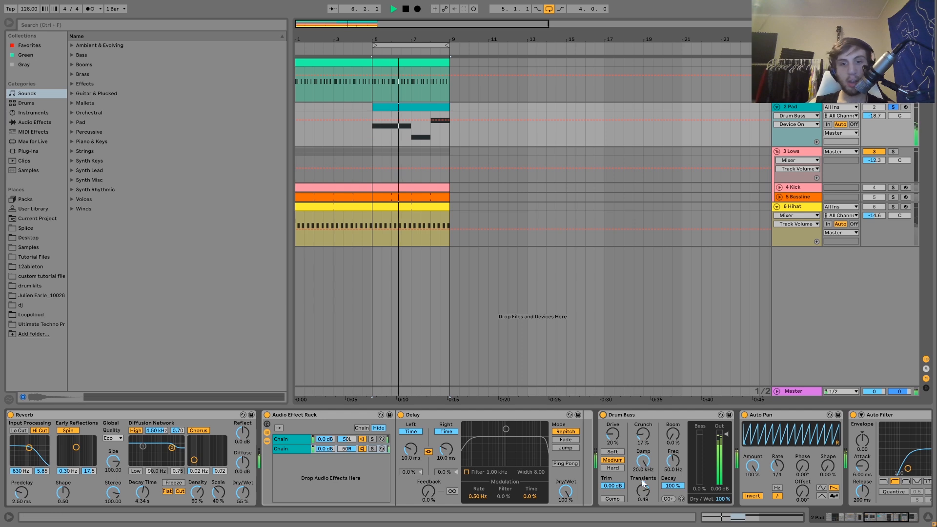
# Adjust the Transients amount in the pad's Drum Buss and select the Auto Filter at the end of the chain
pyautogui.press('space')
pyautogui.moveTo(639, 480); pyautogui.dragTo(642, 490)
pyautogui.hscroll(5, 642, 490)
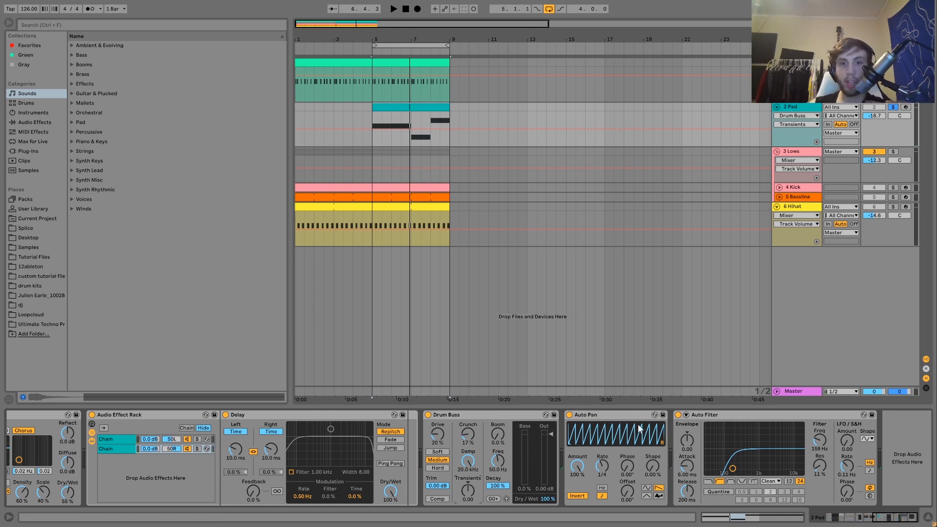
pyautogui.click(746, 414)
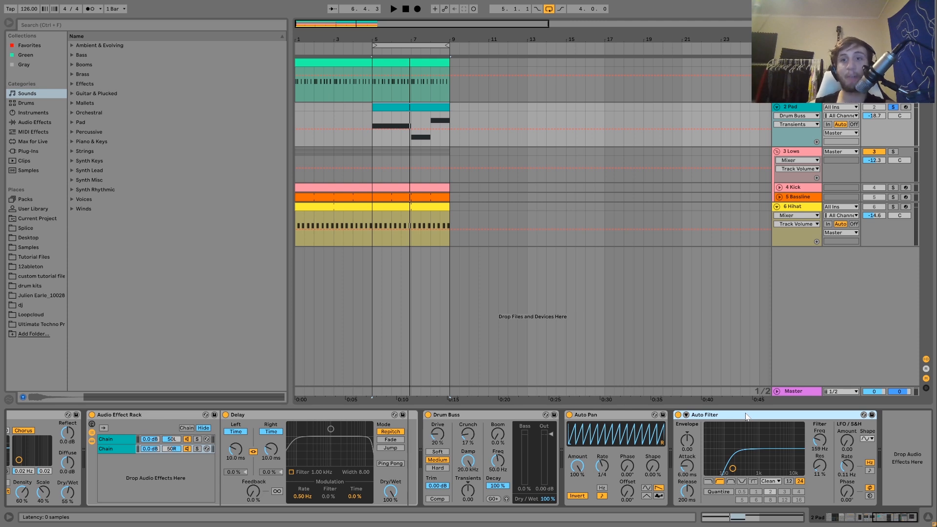
# Solo the Kick track, bring up its device chain and loop all 8 bars of the arrangement during playback
pyautogui.click(893, 187)
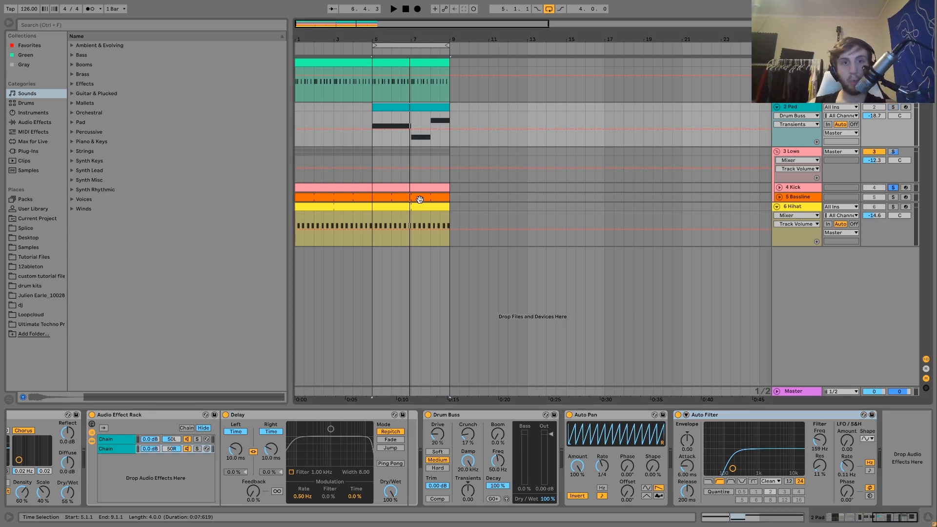
pyautogui.click(362, 184)
pyautogui.press('space')
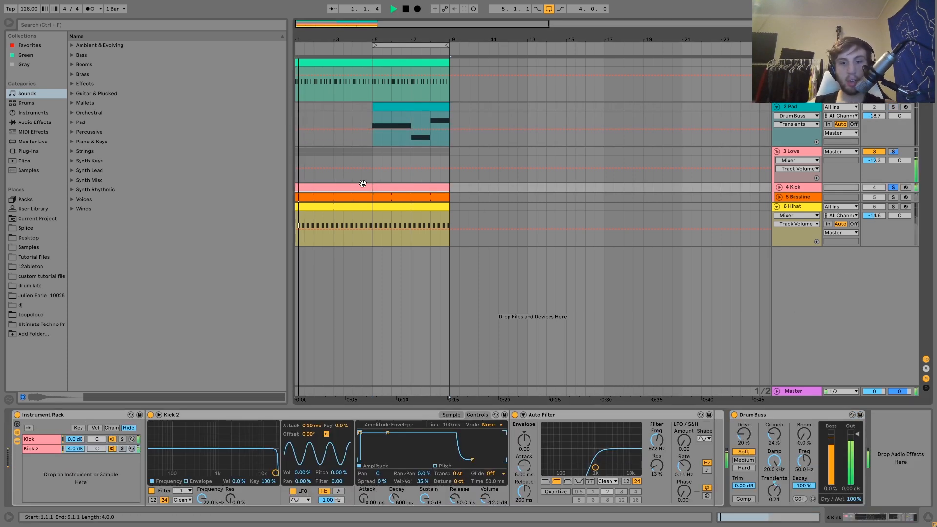
pyautogui.hotkey('ctrl', 'a')
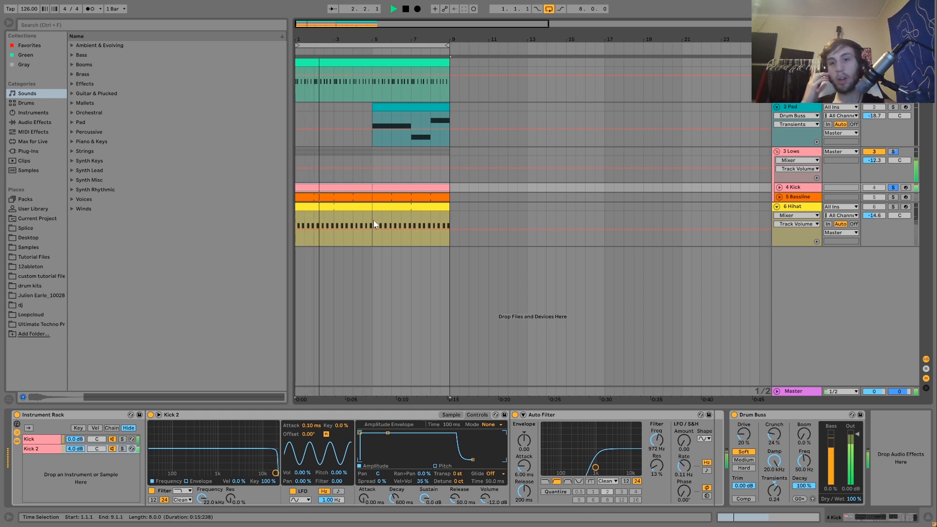
# Audition the Kick and Kick 2 chains of the Instrument Rack by soloing each one during playback
pyautogui.click(123, 439)
pyautogui.press('space')
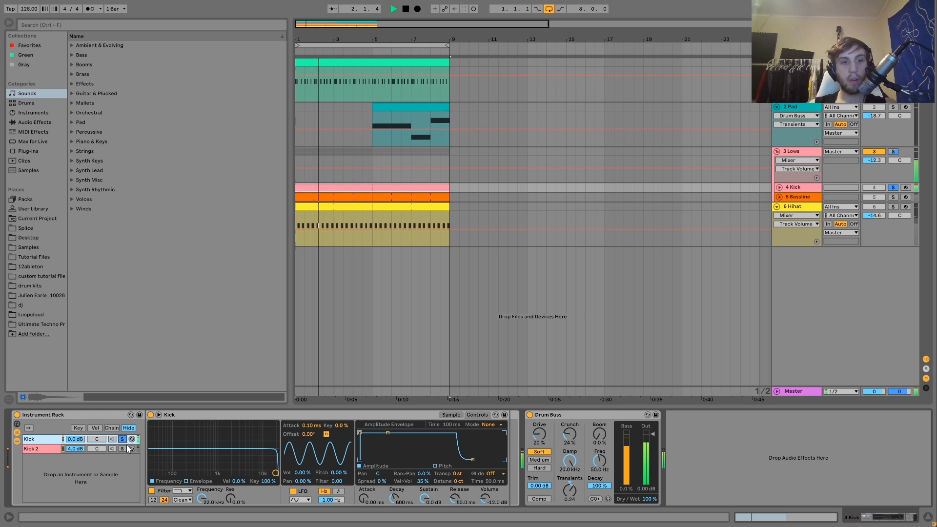
pyautogui.click(122, 449)
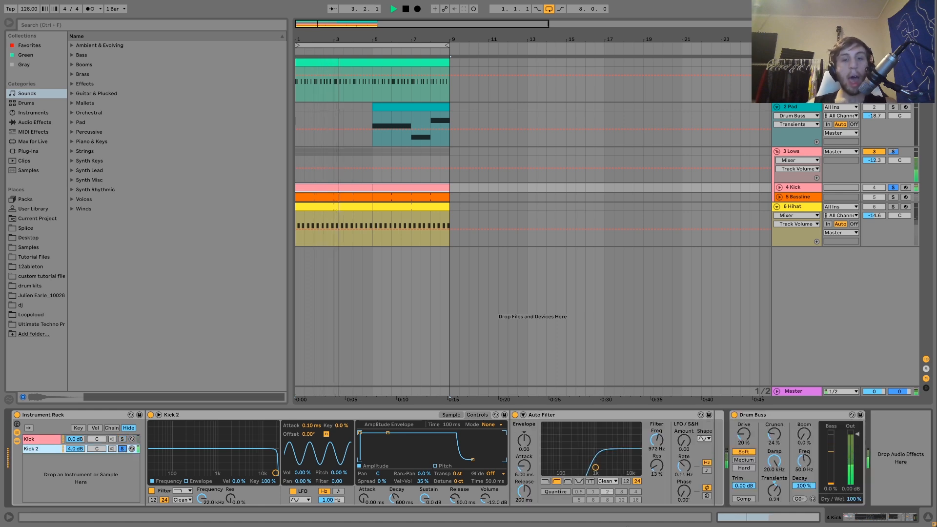
pyautogui.press('space')
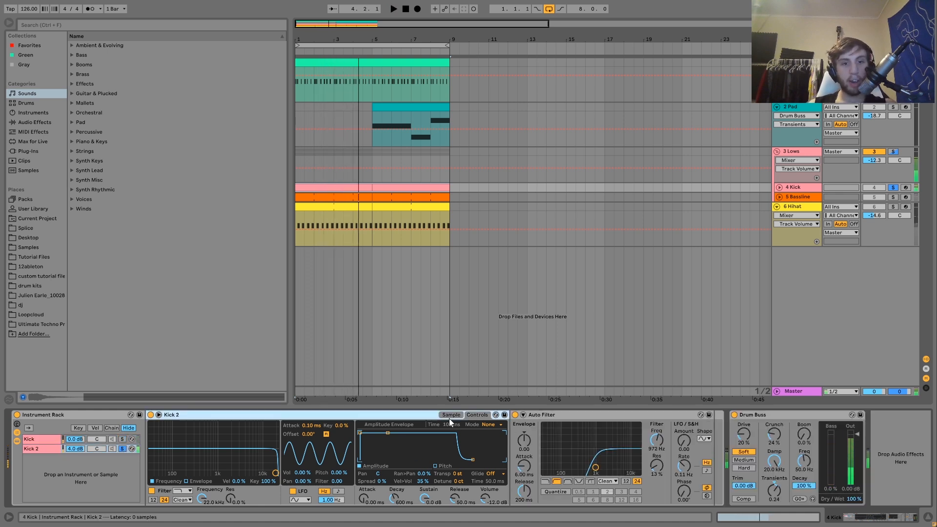
# Show Kick 2's sample waveform, locate Kick 2.wav in the project's imported samples and play the chain
pyautogui.click(450, 415)
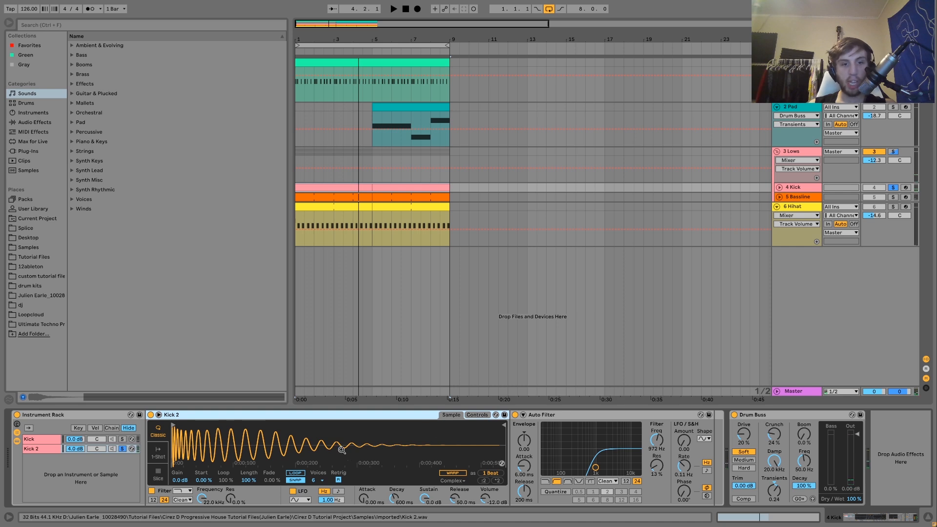
pyautogui.hotkey('ctrl', 'alt', 'b')
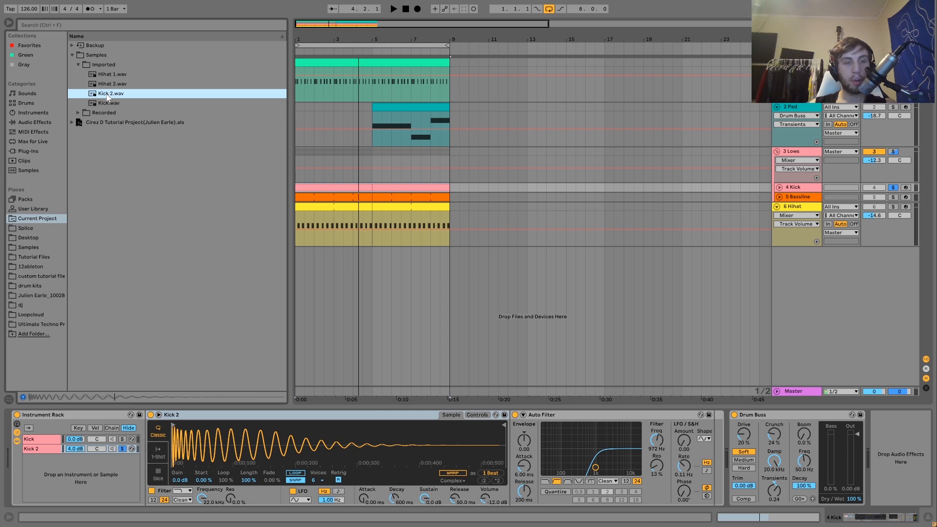
pyautogui.press('space')
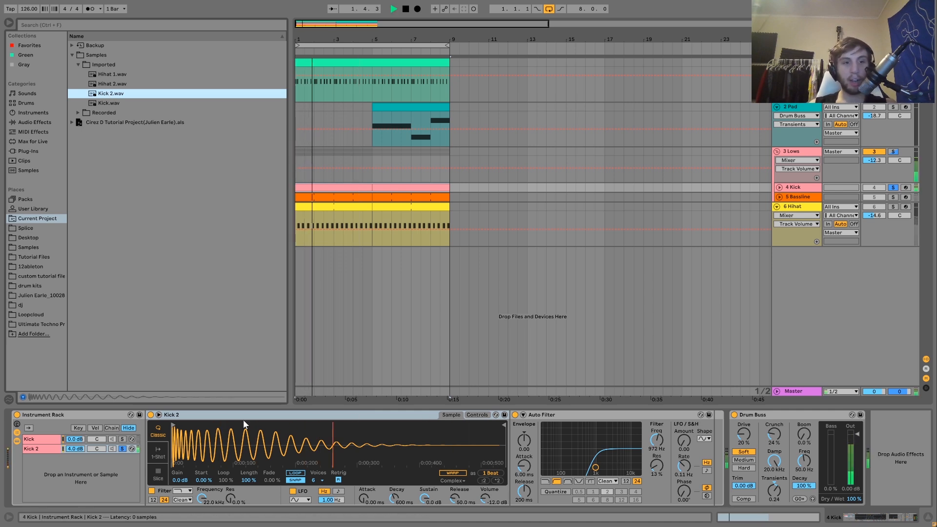
# Unsolo the Kick 2 chain to play both kick layers together, and unsolo the Kick track
pyautogui.click(122, 449)
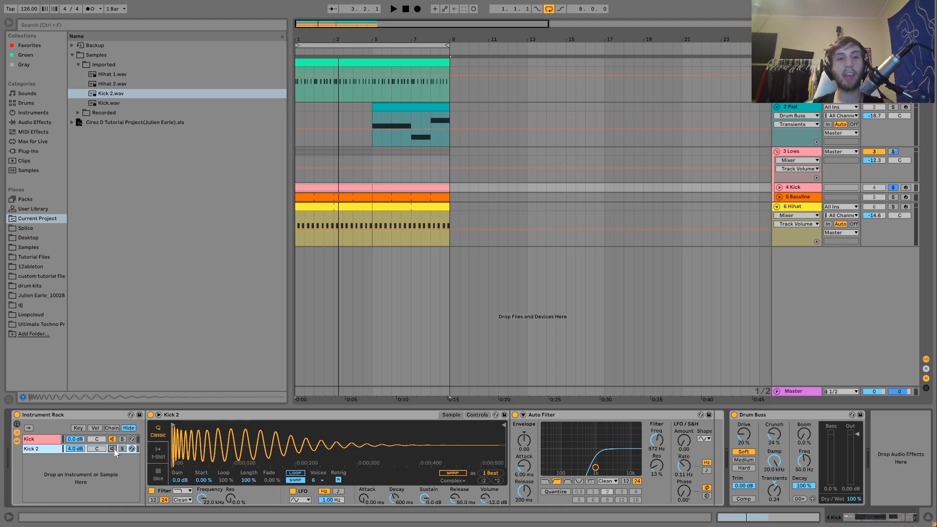
pyautogui.press('space')
pyautogui.press('space')
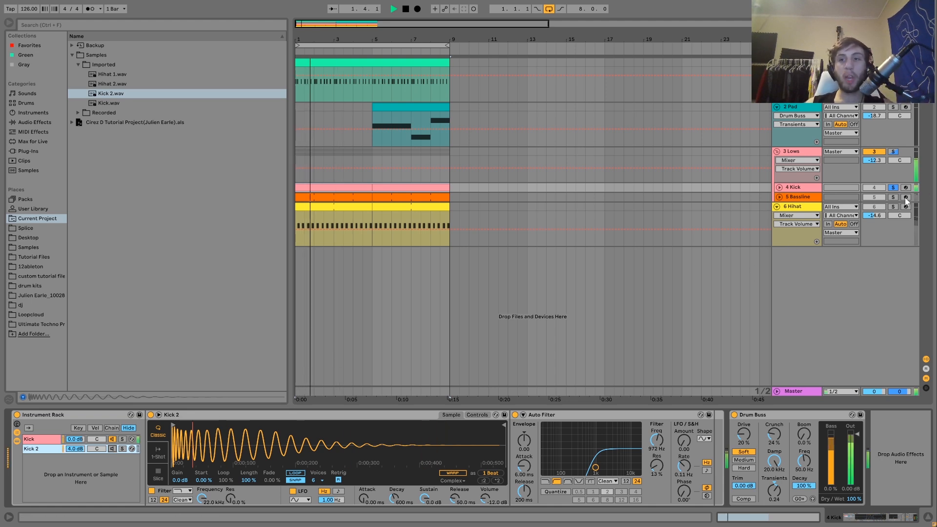
pyautogui.click(892, 189)
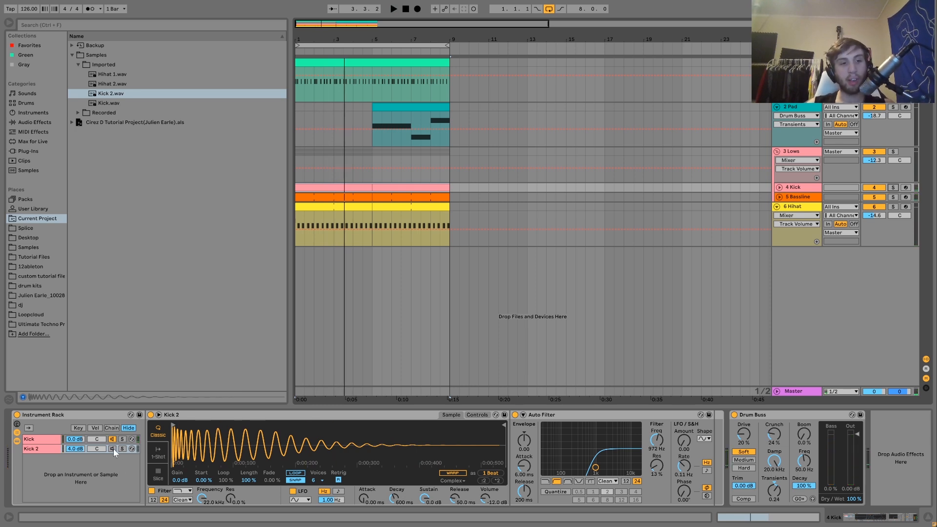
# Audition the full mix with the Kick 2 chain switched off and on
pyautogui.click(114, 448)
pyautogui.press('space')
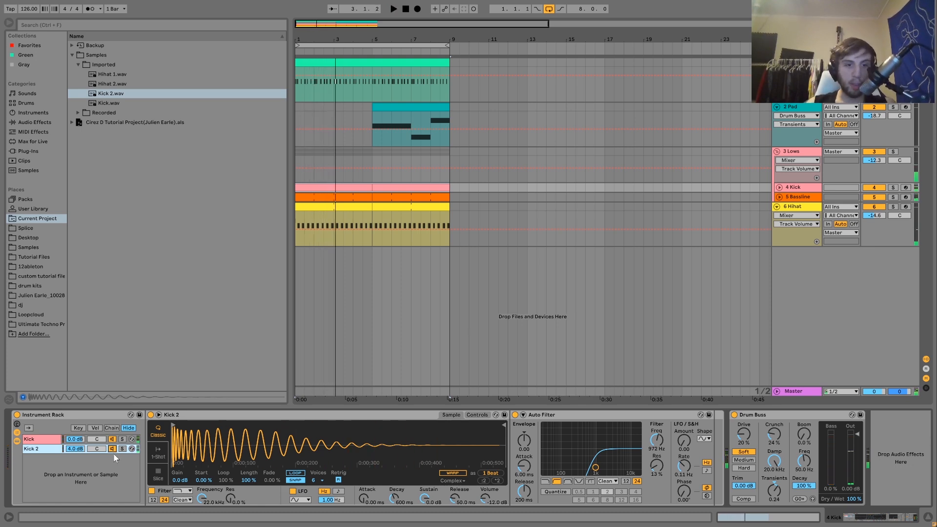
pyautogui.press('space')
pyautogui.press('space')
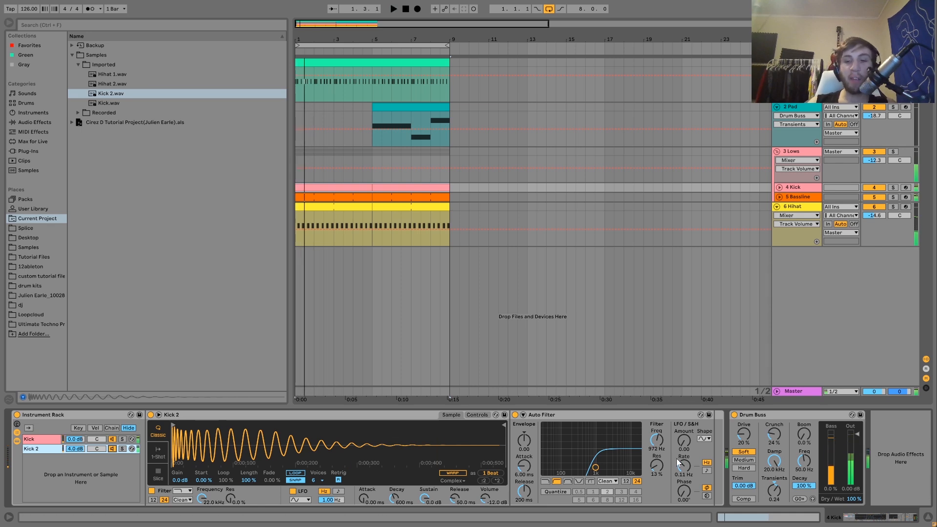
# Solo the Kick track and compare its sound with Drum Buss bypassed and active during playback
pyautogui.click(893, 188)
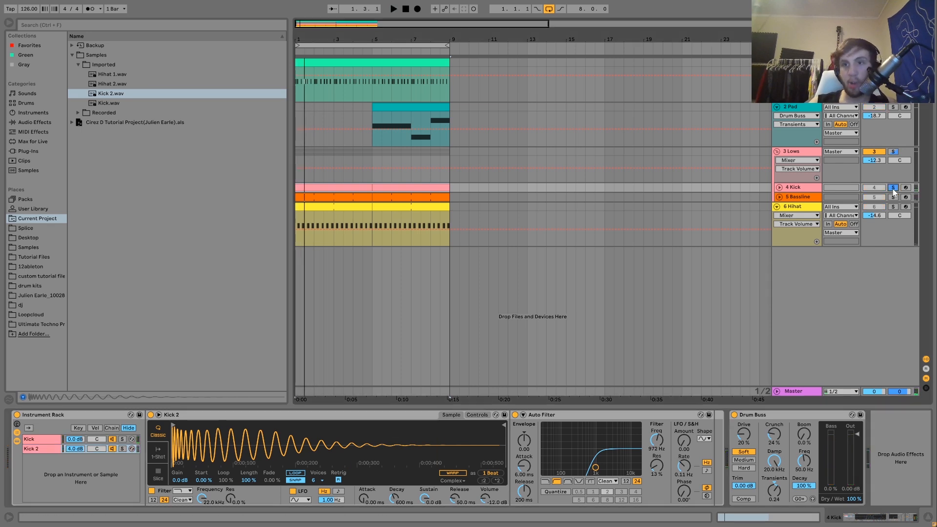
pyautogui.click(734, 414)
pyautogui.press('space')
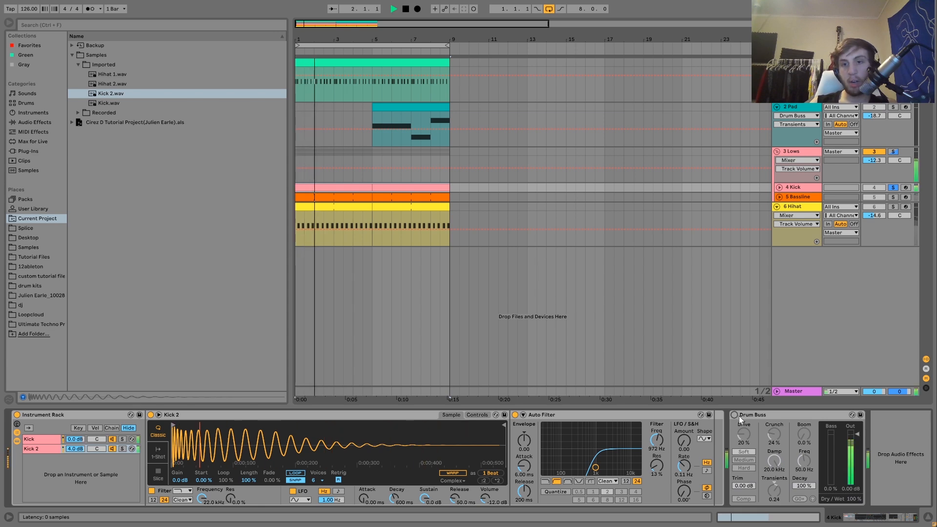
pyautogui.click(739, 416)
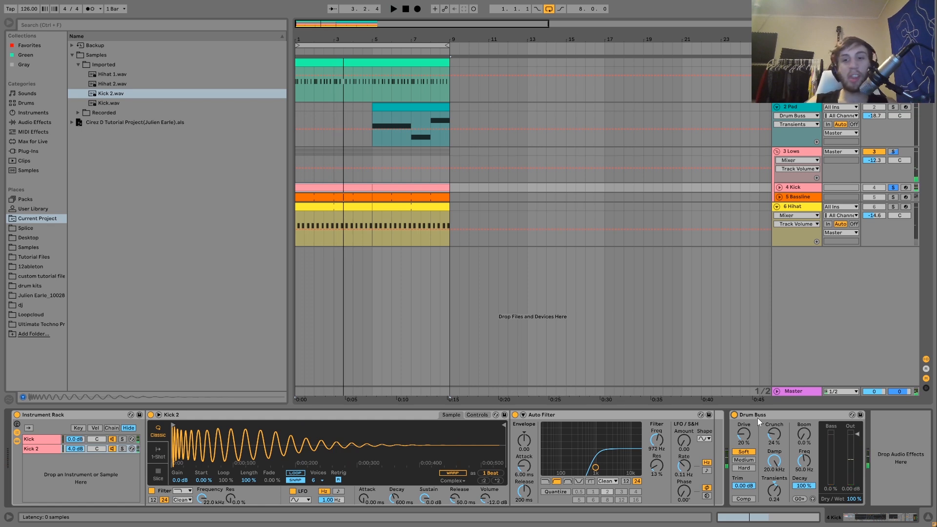
pyautogui.press('space')
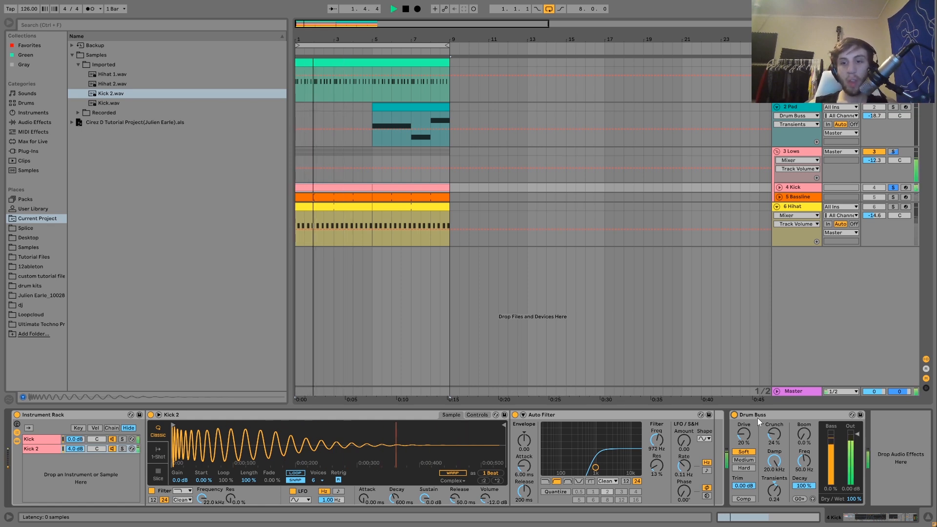
pyautogui.press('space')
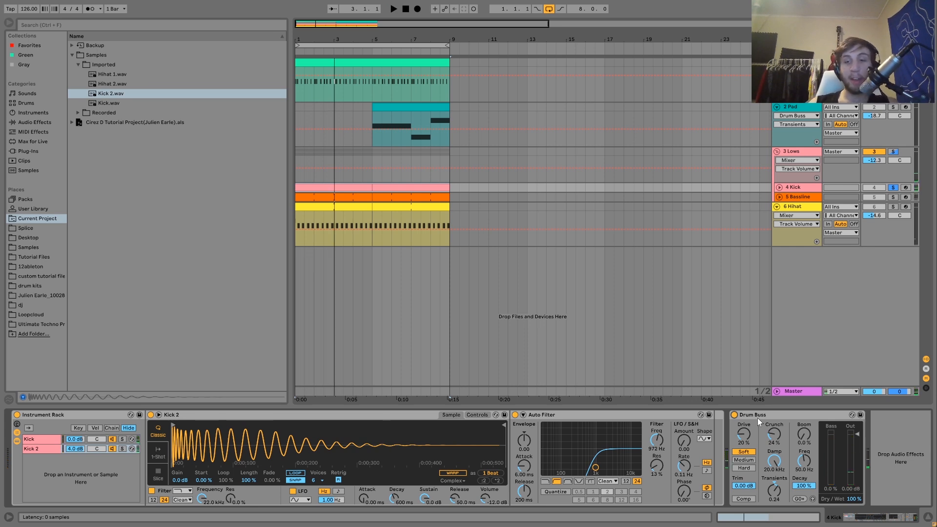
# Solo the Bassline track, bring up its device chain from the Analog synth and unfold the track during playback
pyautogui.click(893, 198)
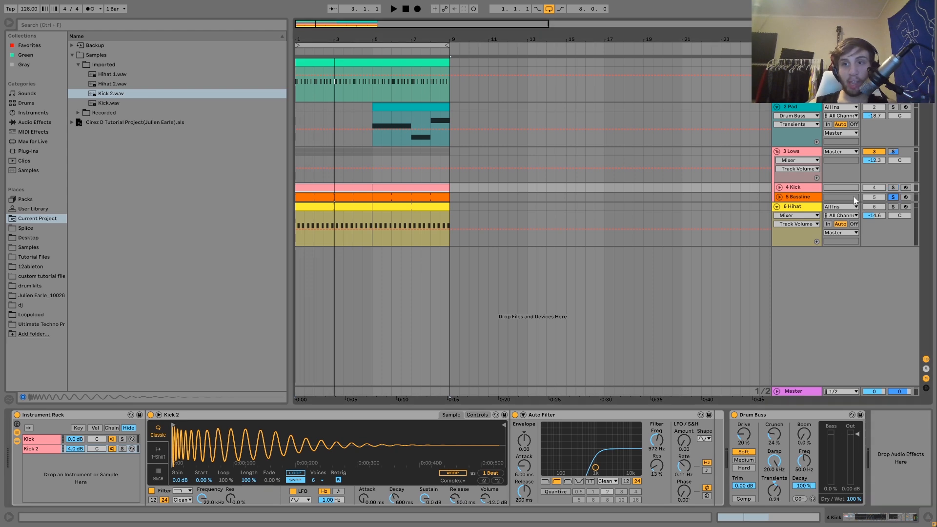
pyautogui.click(805, 197)
pyautogui.press('space')
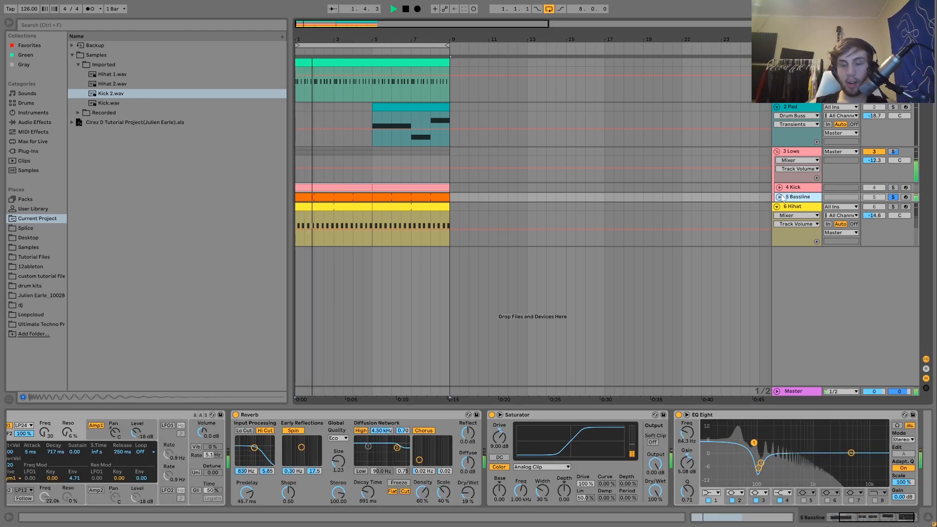
pyautogui.click(779, 197)
pyautogui.scroll(3, 289, 490)
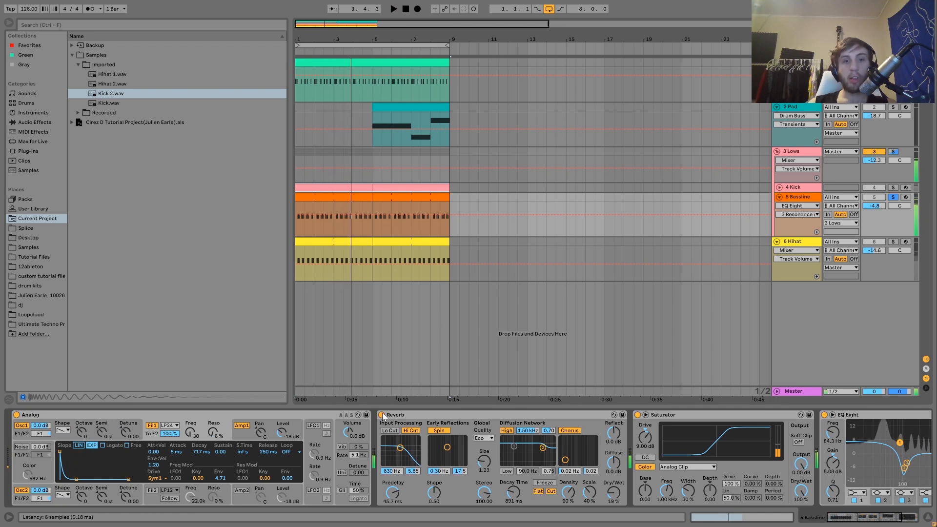
# Open the Bassline's MIDI clip and examine its note pattern and velocities while playing it repeatedly
pyautogui.doubleClick(329, 197)
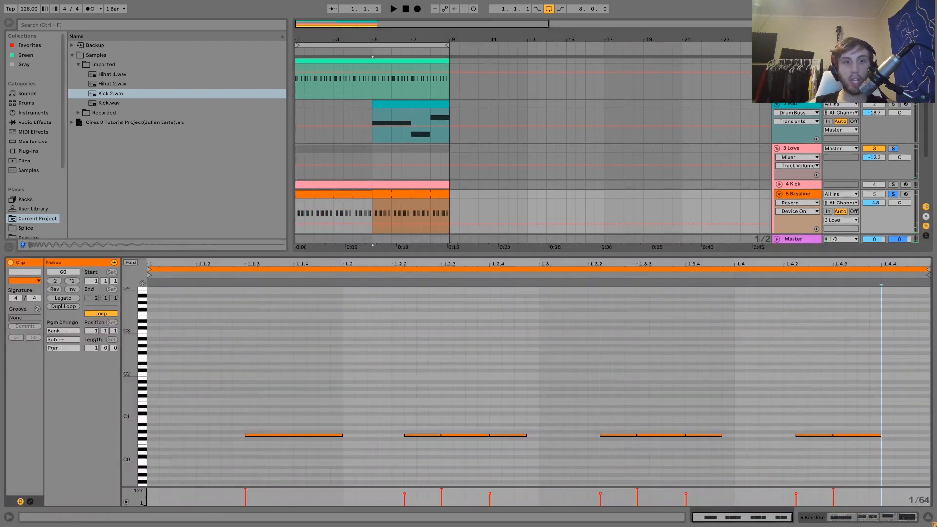
pyautogui.press('space')
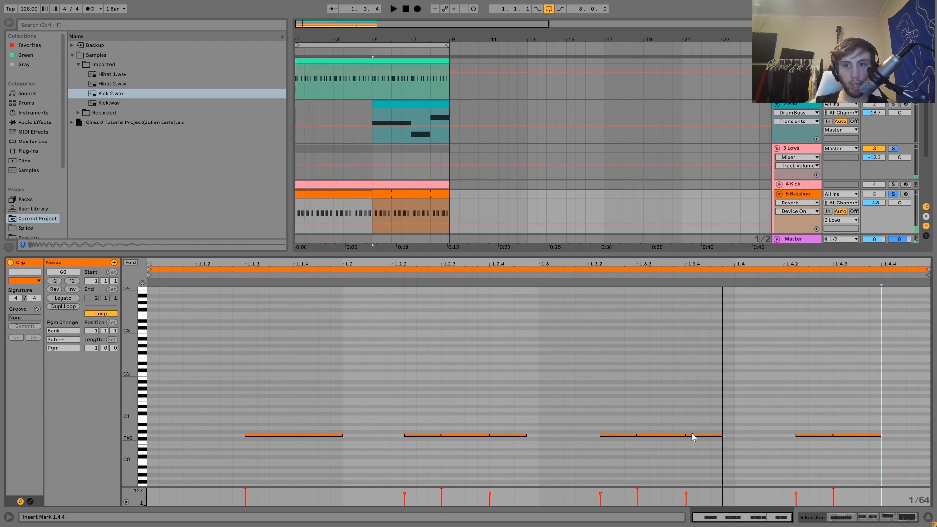
pyautogui.press('space')
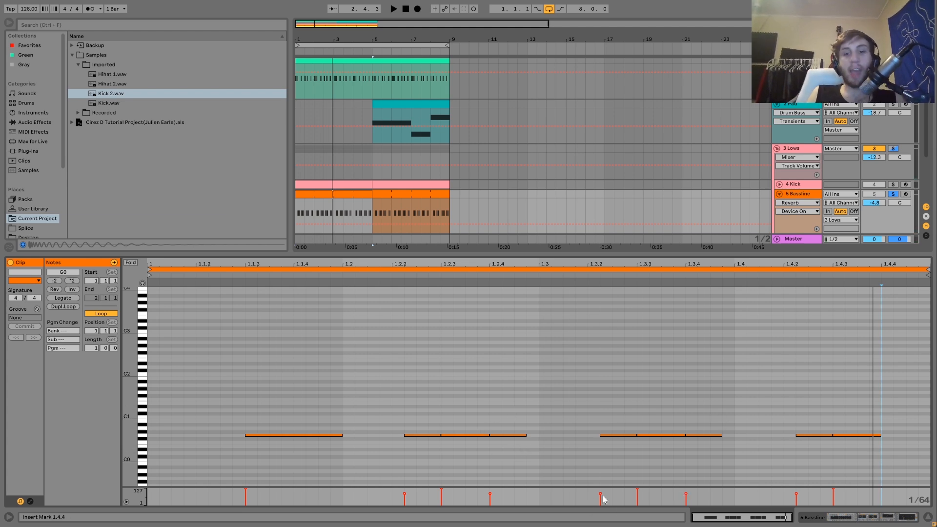
pyautogui.press('space')
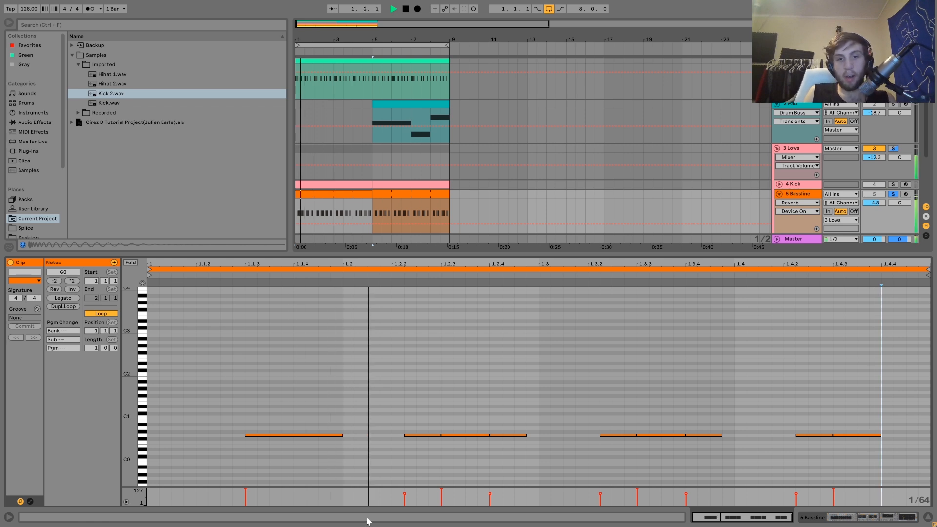
pyautogui.press('space')
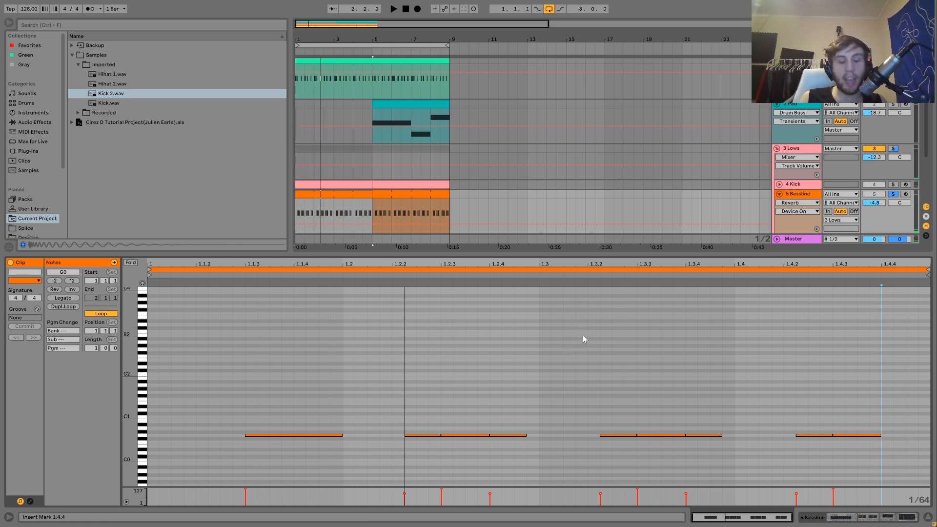
pyautogui.press('space')
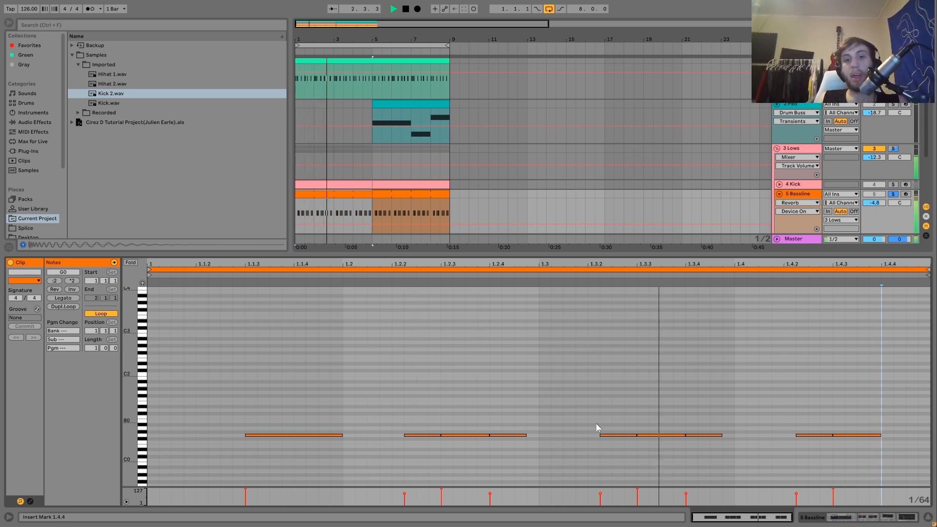
pyautogui.press('space')
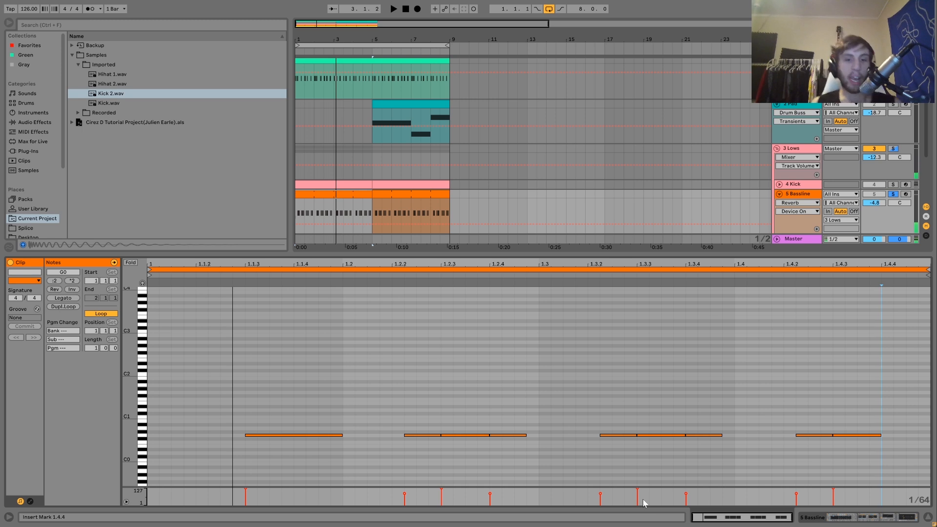
pyautogui.press('space')
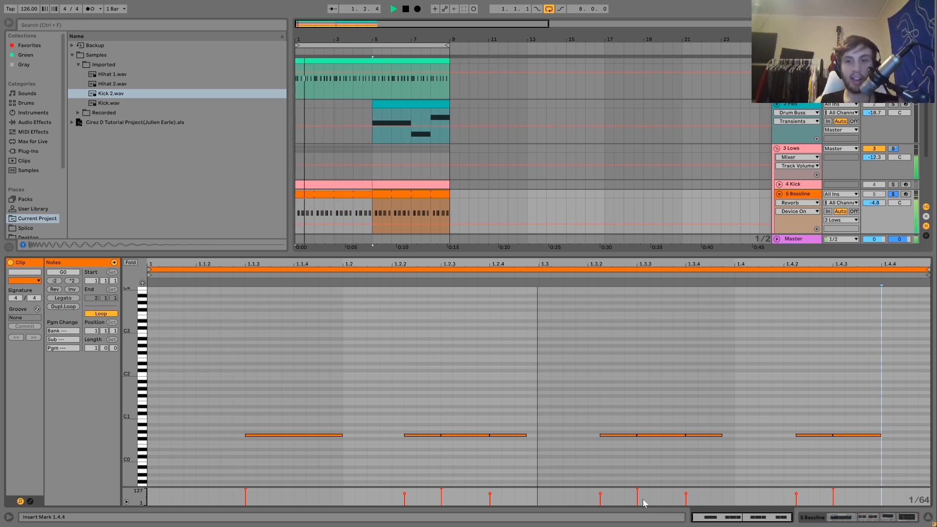
# Return to the Bassline's devices, switch the Reverb on and inspect Analog's Osc1, Fil1 and Amp1 settings with playback
pyautogui.hotkey('shift', 'Tab')
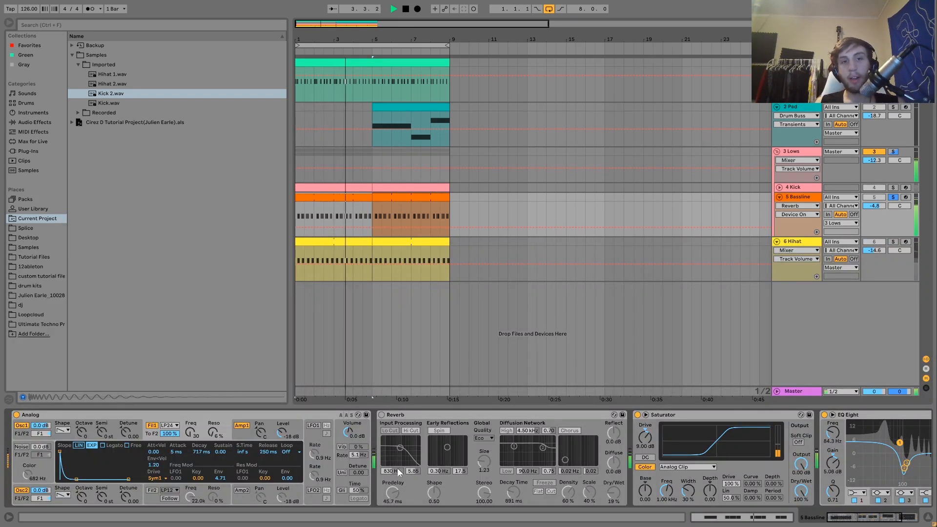
pyautogui.click(382, 414)
pyautogui.click(62, 432)
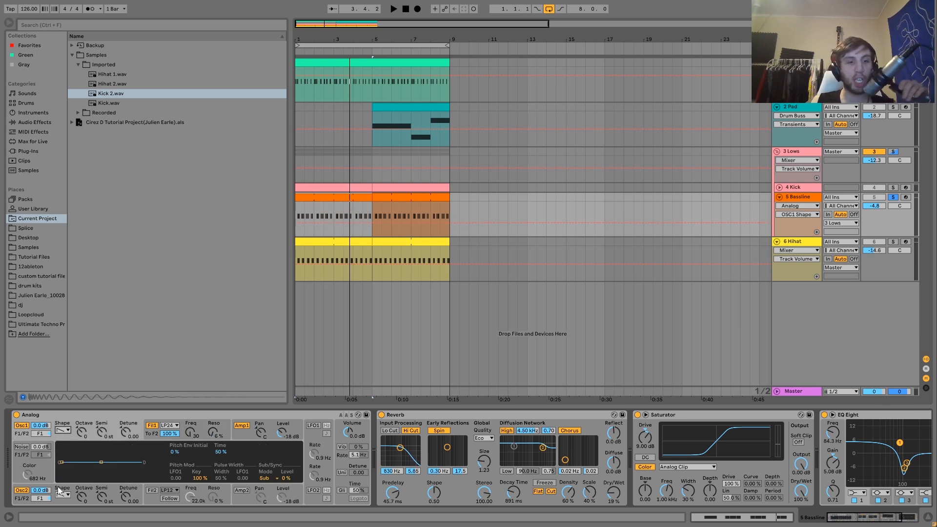
pyautogui.click(151, 434)
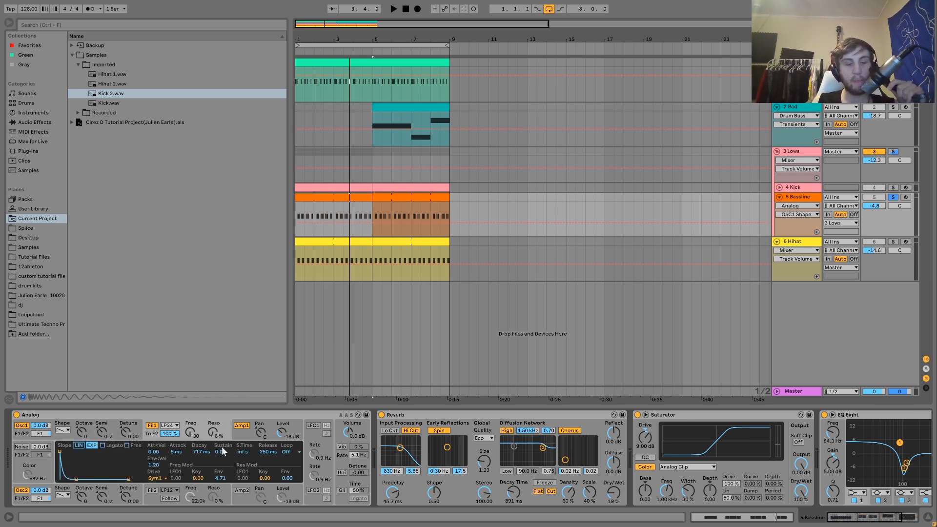
pyautogui.click(240, 438)
pyautogui.press('space')
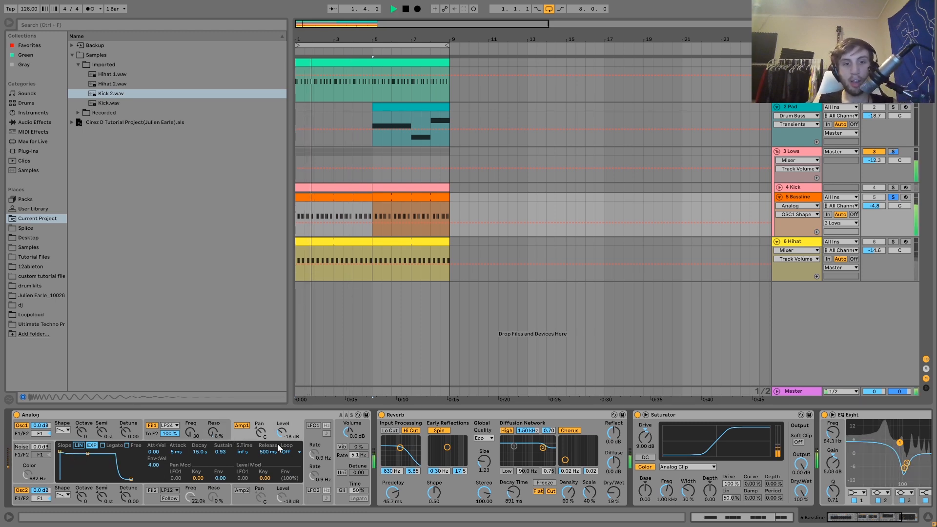
pyautogui.scroll(-2, 436, 438)
pyautogui.press('space')
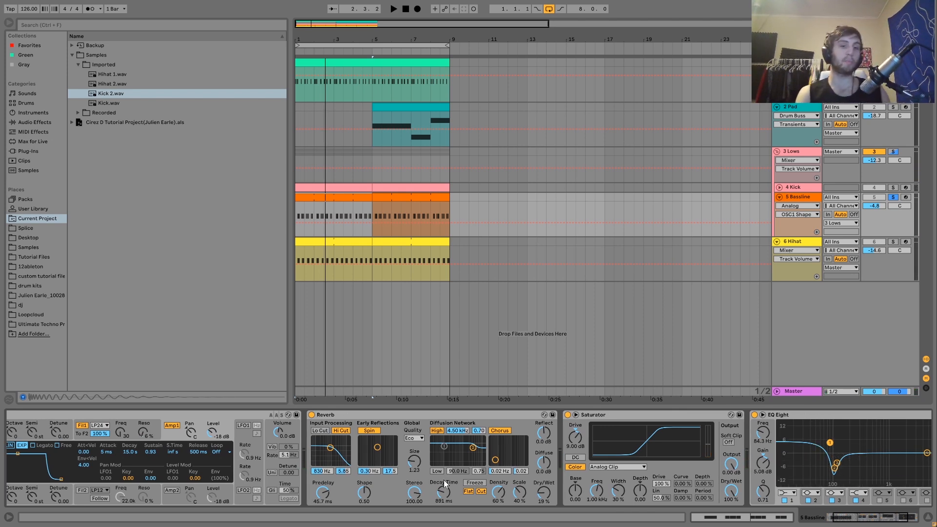
# Unsolo the Bassline track and play it together with the full mix
pyautogui.press('space')
pyautogui.press('space')
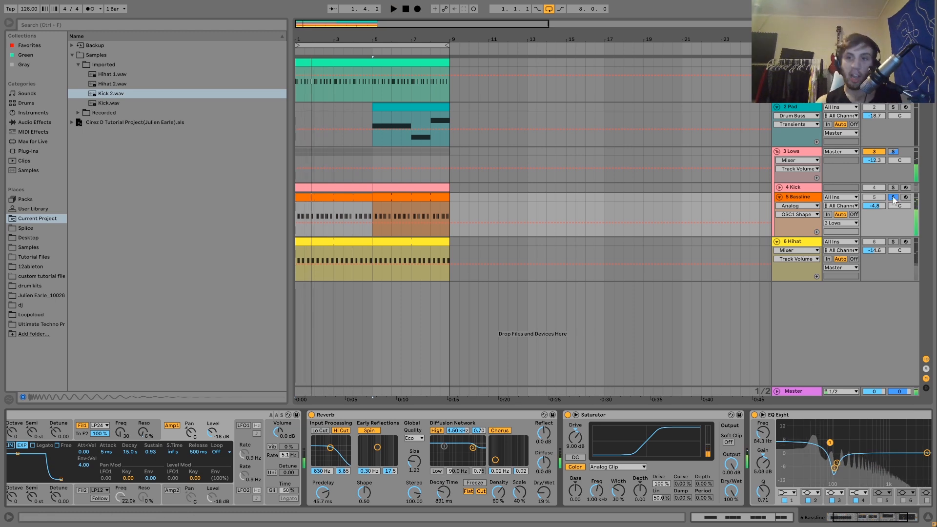
pyautogui.click(893, 197)
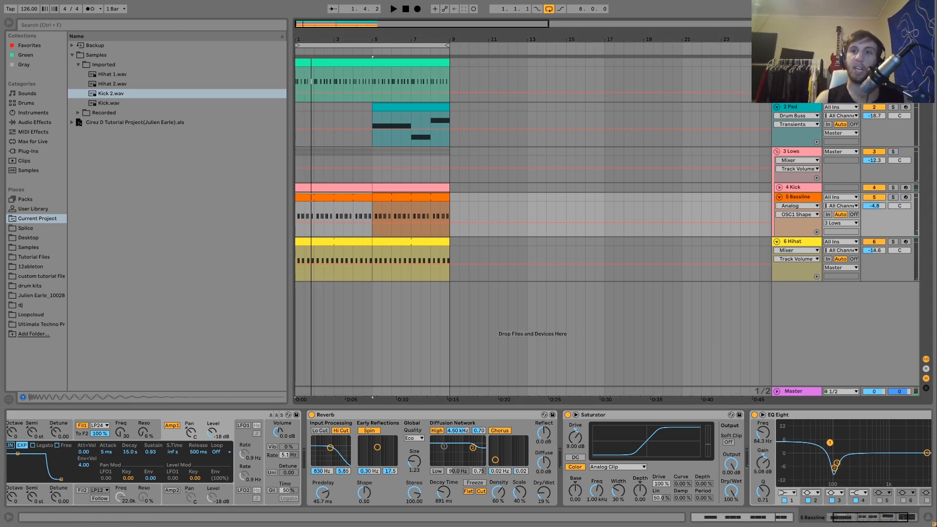
pyautogui.press('space')
pyautogui.click(802, 197)
pyautogui.press('space')
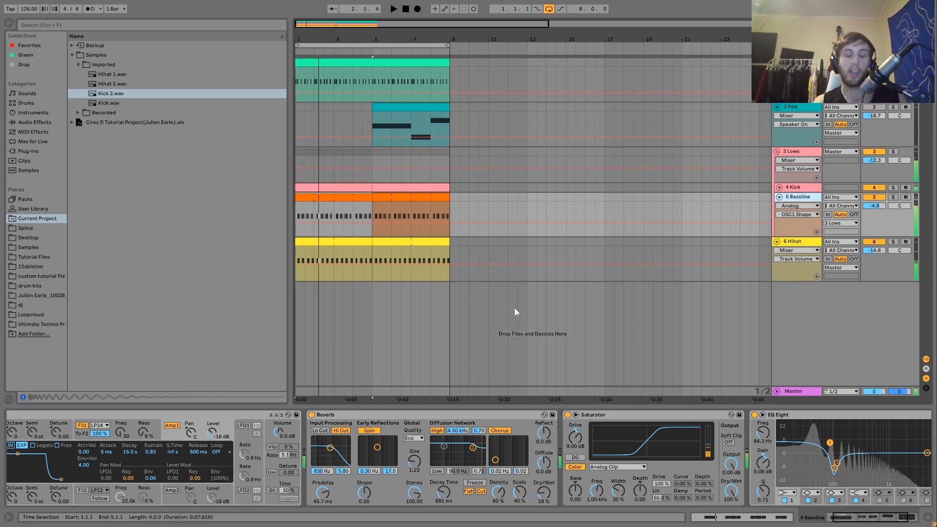
# Compare the mix with the Bassline's Reverb bypassed and active during playback
pyautogui.click(311, 415)
pyautogui.press('space')
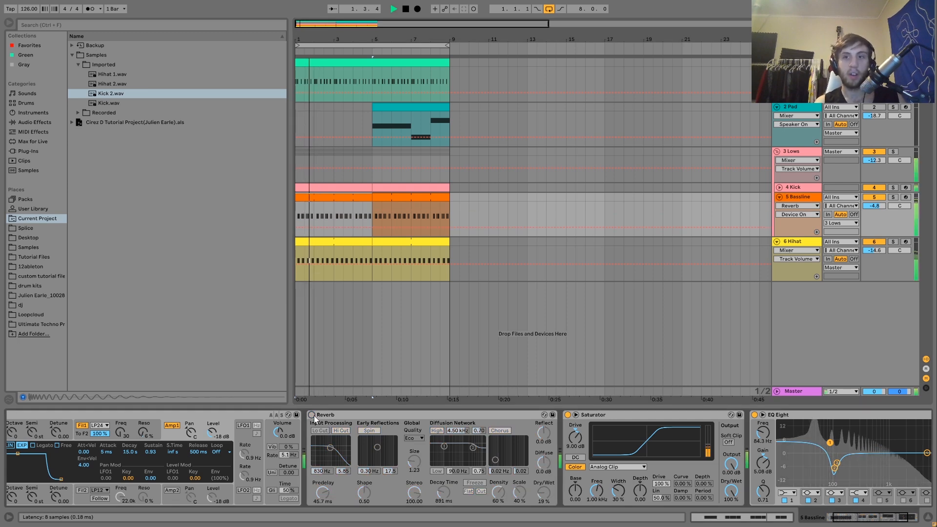
pyautogui.click(312, 414)
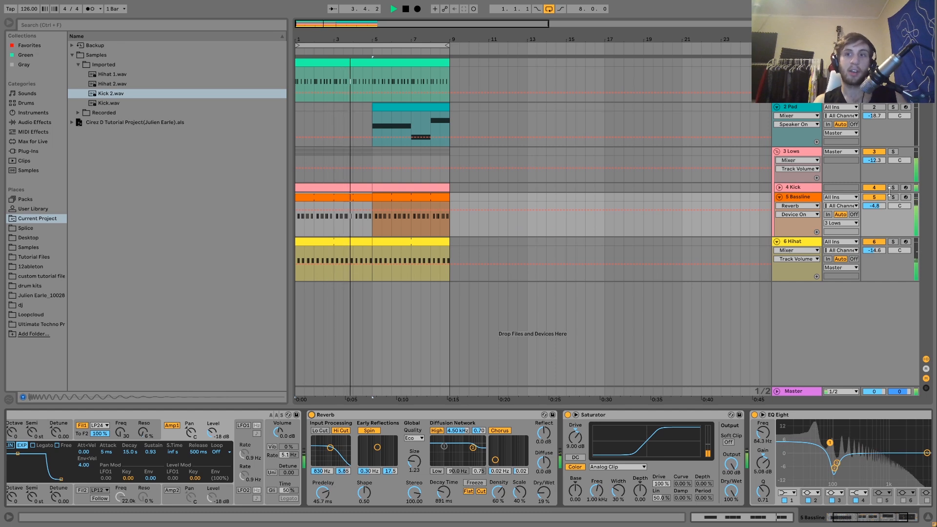
pyautogui.press('space')
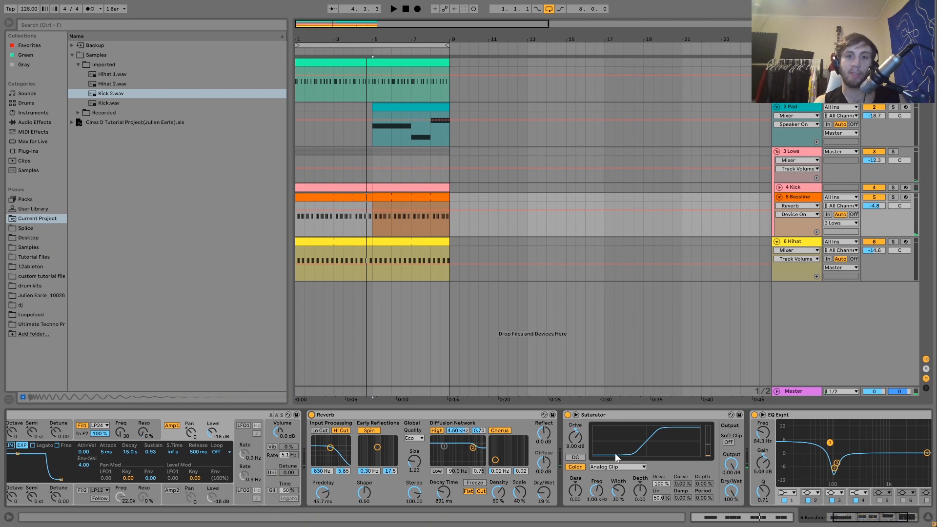
# Play the arrangement and solo the Bassline track, with its Reverb, Saturator and EQ Eight in view
pyautogui.hscroll(3, 615, 453)
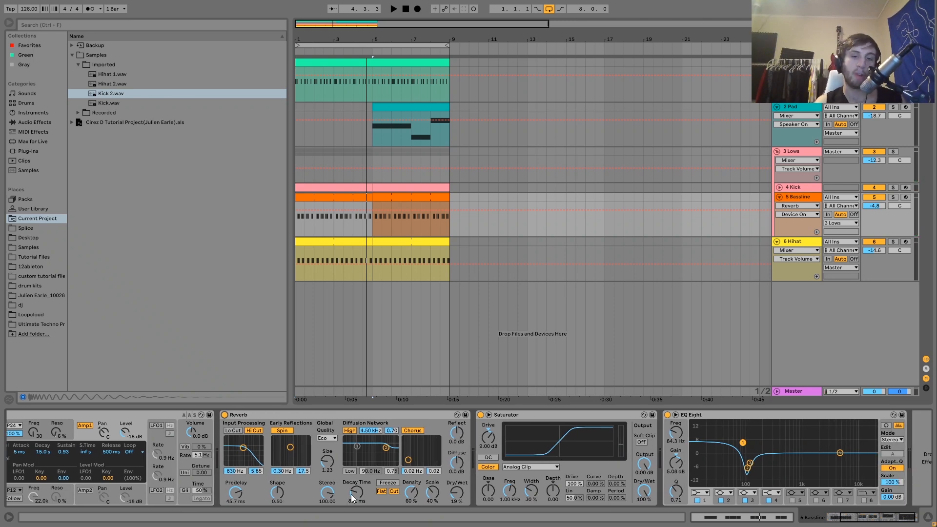
pyautogui.press('space')
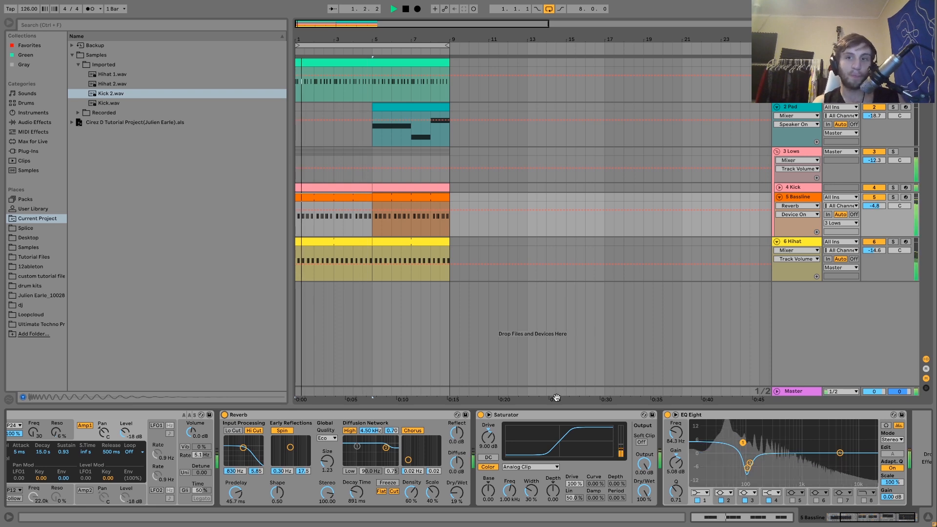
pyautogui.click(892, 197)
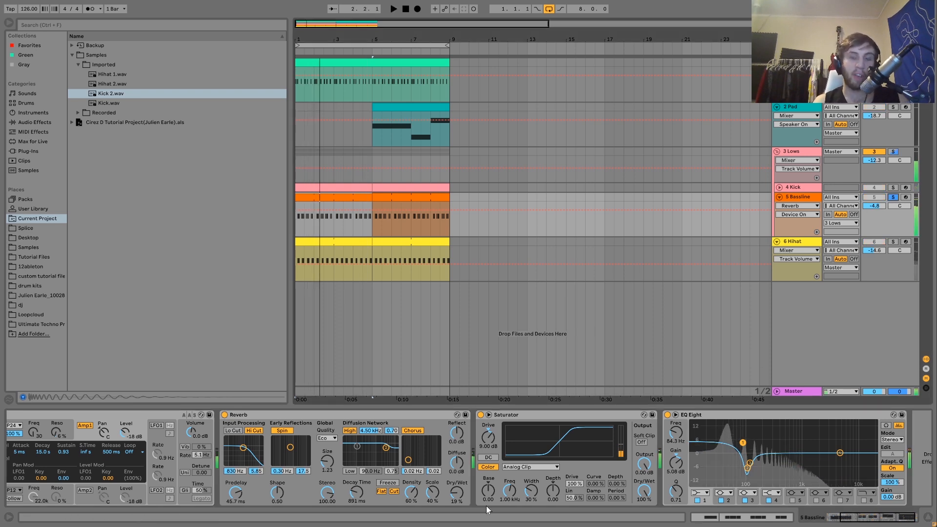
# Solo the Lows group instead of the Bassline, fold and unfold it, and bring up its Saturator
pyautogui.press('space')
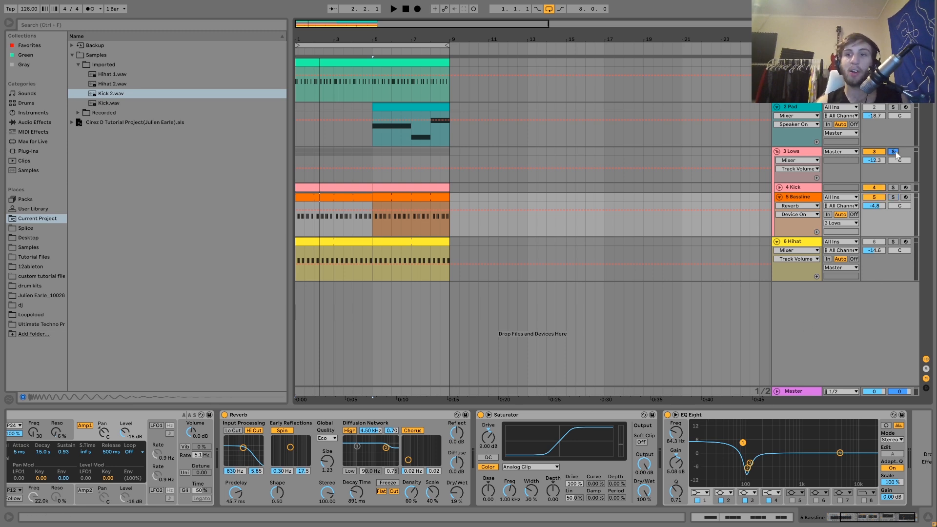
pyautogui.click(776, 151)
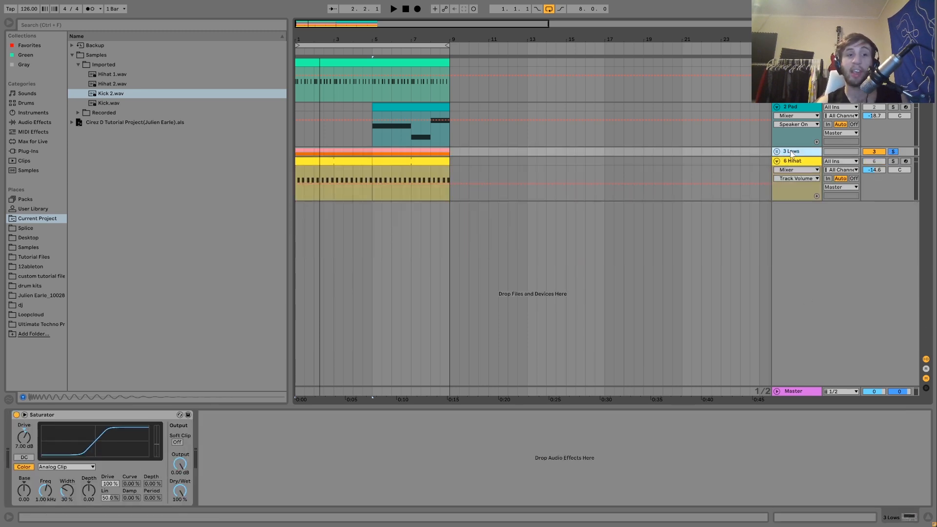
pyautogui.click(777, 151)
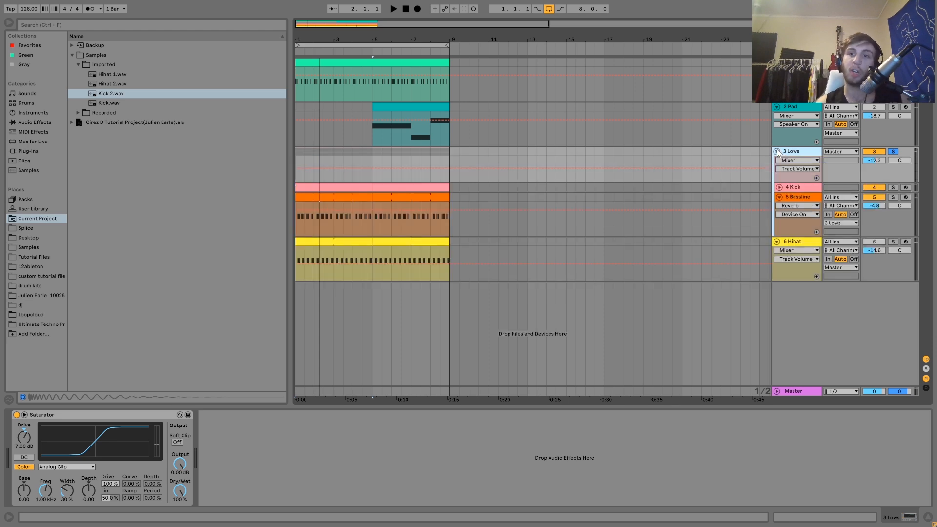
# Compare the Lows group with its Saturator bypassed and active during playback, and unsolo the group to hear the full mix
pyautogui.click(16, 415)
pyautogui.press('space')
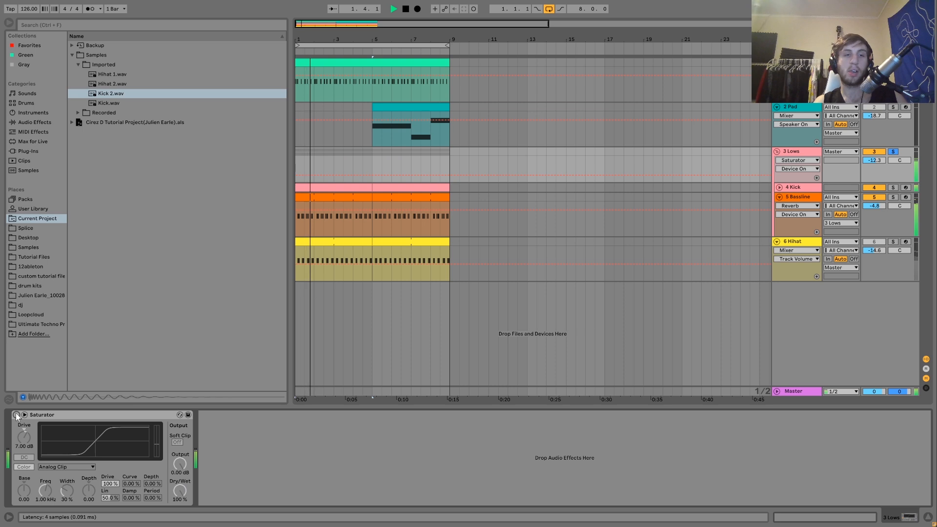
pyautogui.click(16, 415)
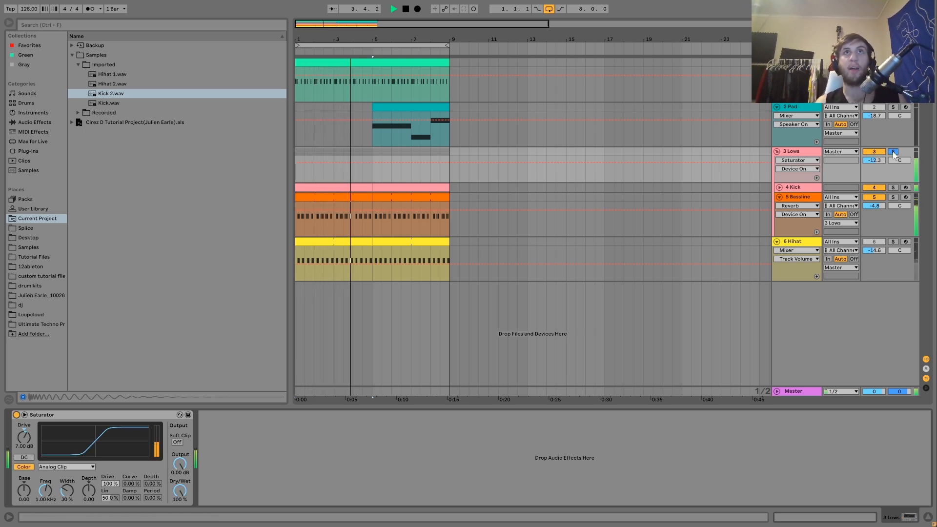
pyautogui.click(892, 153)
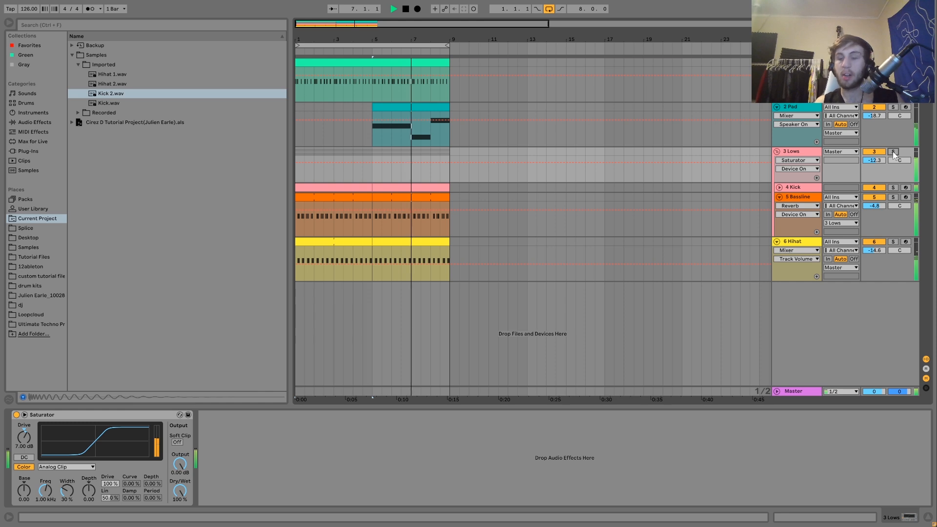
# Solo the Hihat track and audition the Hihat 1 and Hihat 2 chains of its Instrument Rack separately
pyautogui.click(814, 245)
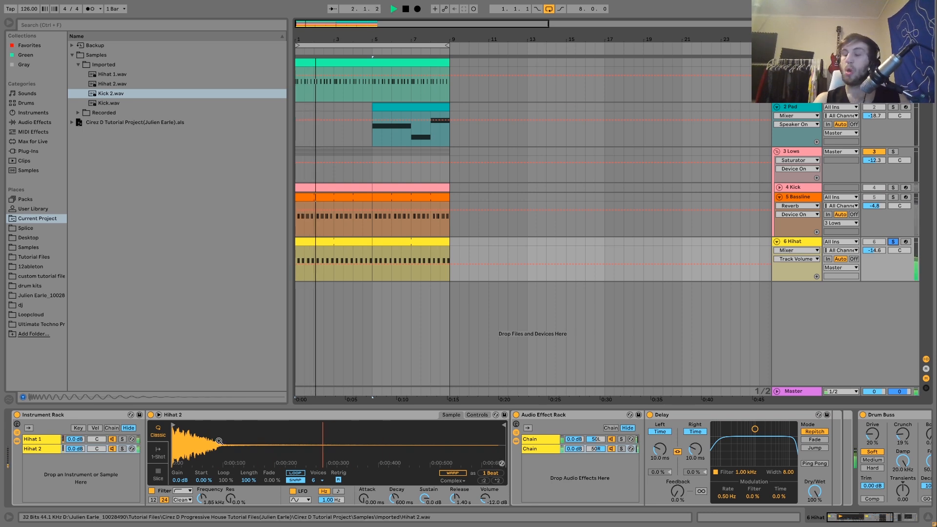
pyautogui.click(122, 439)
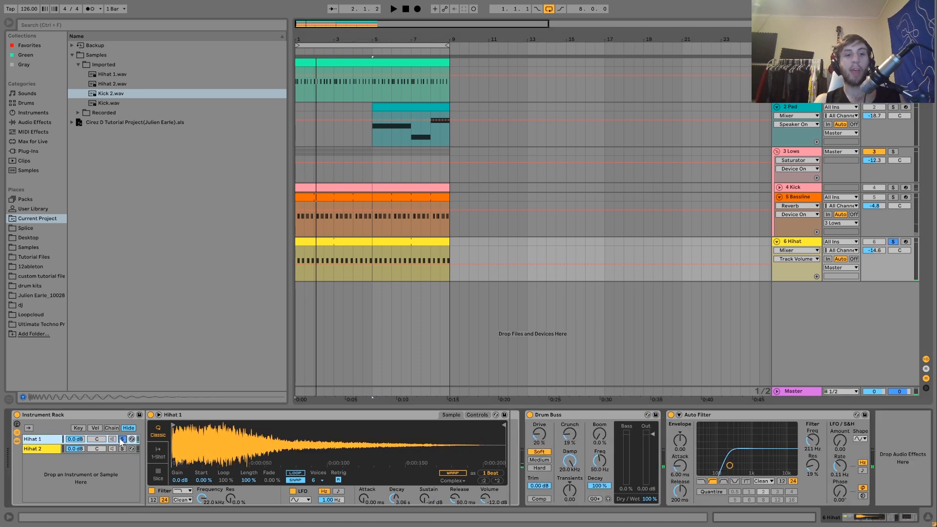
pyautogui.press('space')
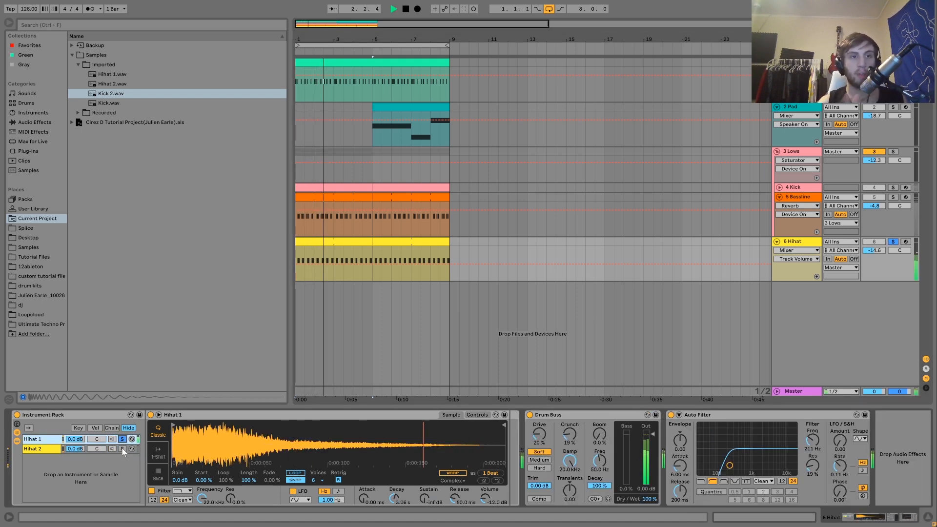
pyautogui.click(122, 448)
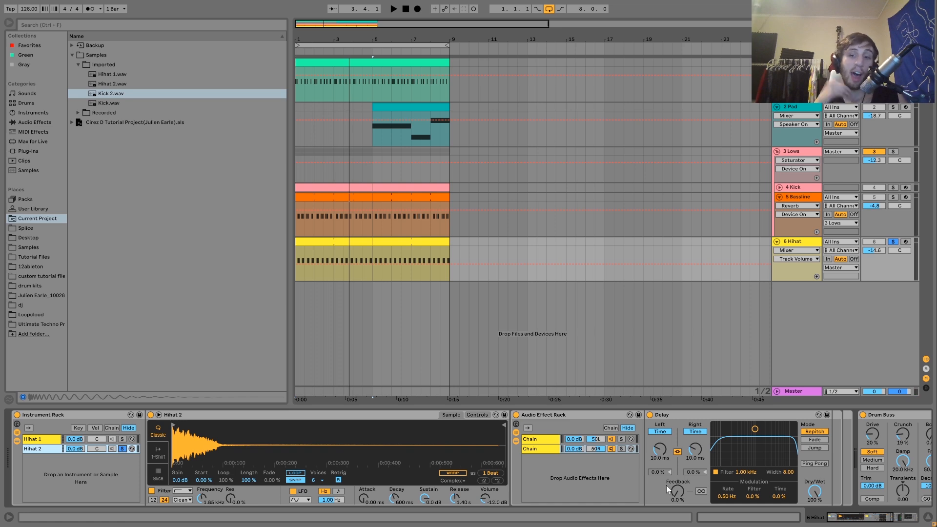
# Audition the 50L and 50R chains in Hihat 2's Audio Effect Rack, inspect the Delay, and unsolo the Hihat 2 chain
pyautogui.click(531, 442)
pyautogui.press('space')
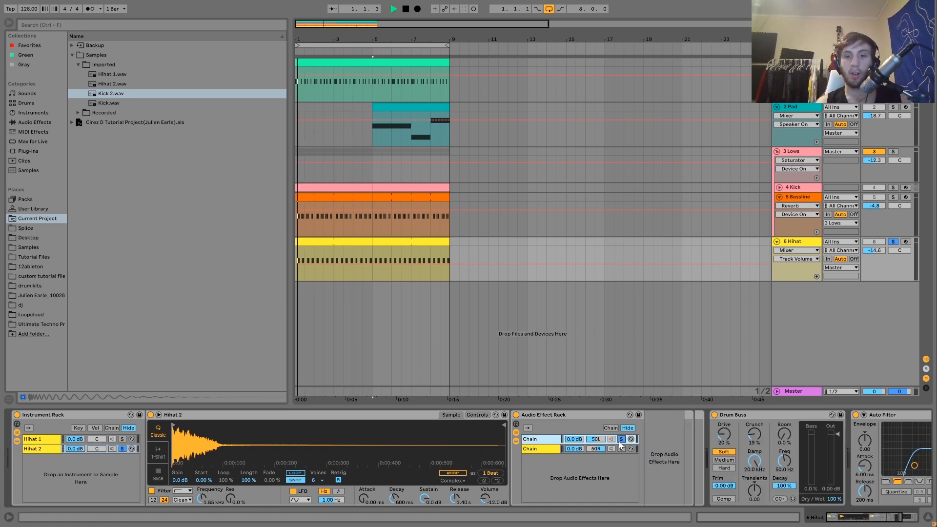
pyautogui.click(622, 449)
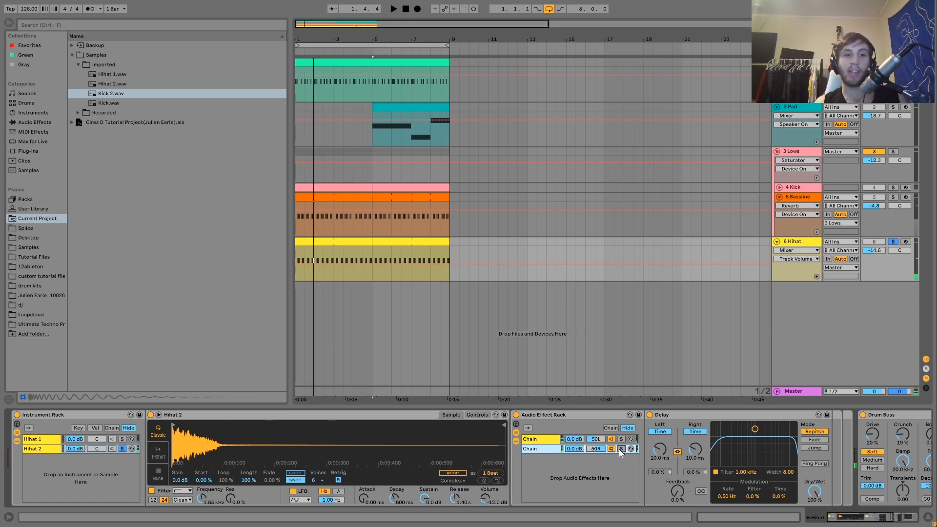
pyautogui.click(121, 449)
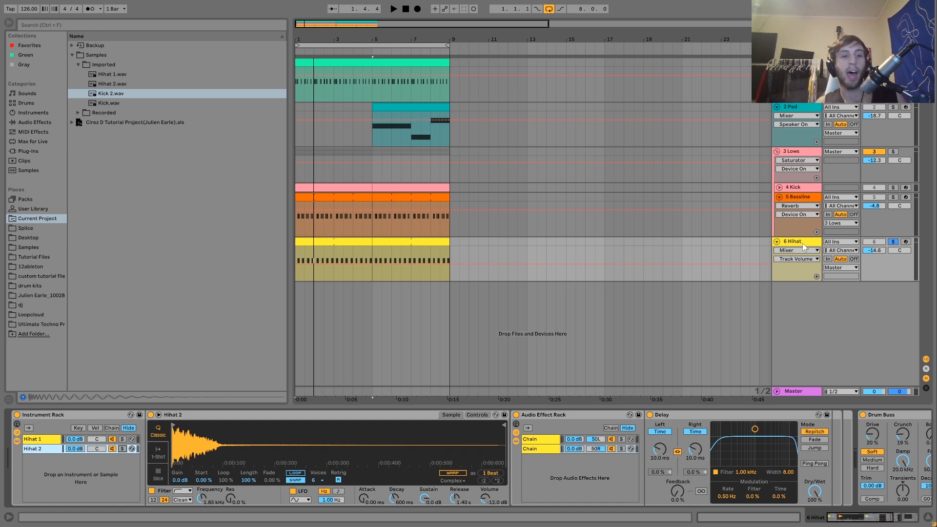
# Play the combined hihats alone, unsolo the Hihat track, and play the full mix while viewing Hihat 2's Drum Buss and Auto Filter
pyautogui.press('space')
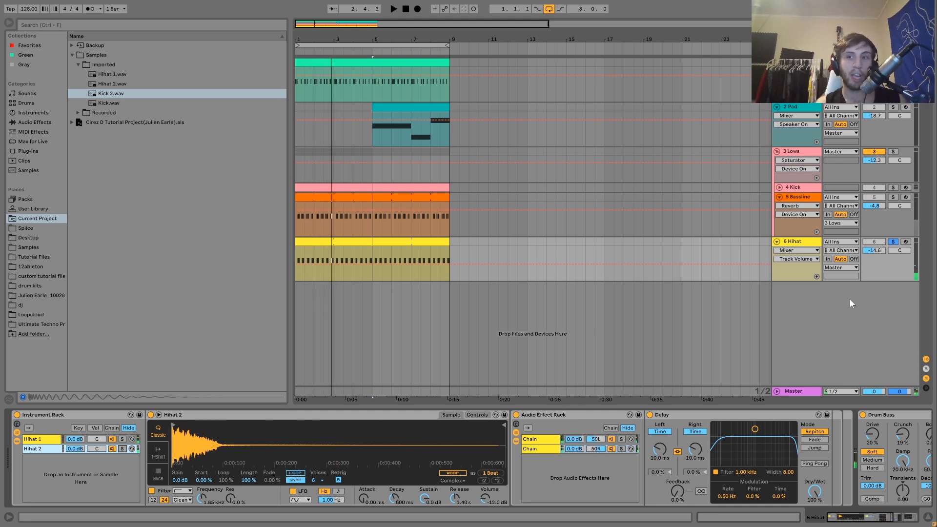
pyautogui.click(893, 242)
pyautogui.press('space')
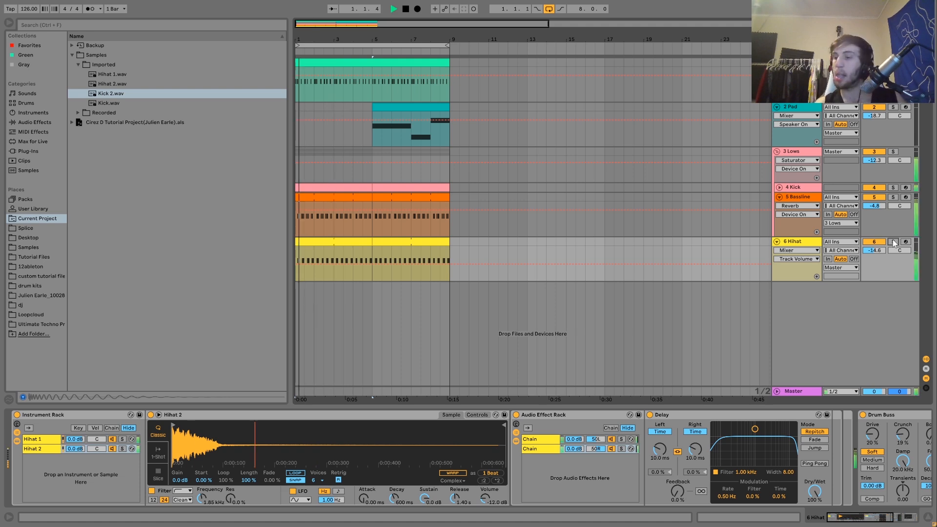
pyautogui.hscroll(5, 531, 471)
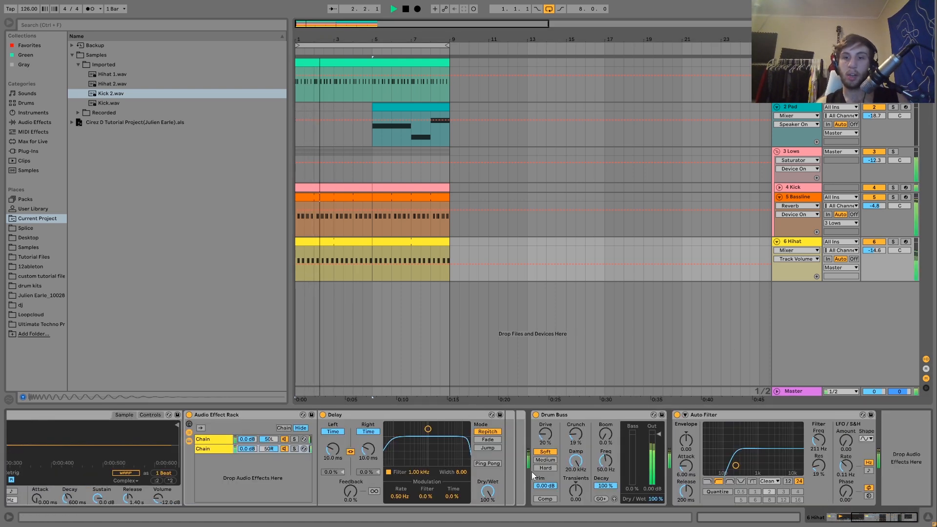
pyautogui.press('space')
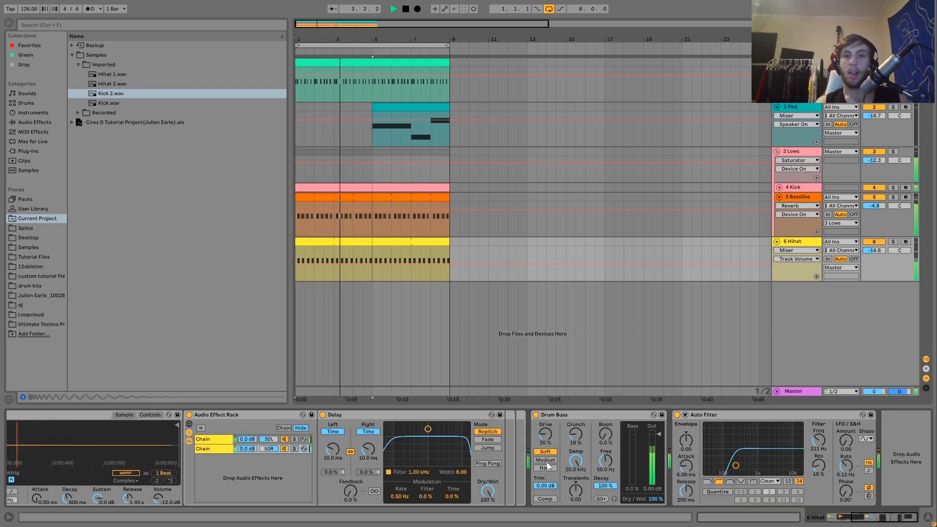
# Hide the devices inside the Hihat Instrument Rack and play the full mix with the track's Drum Buss and Auto Filter in view
pyautogui.hscroll(-5, 364, 485)
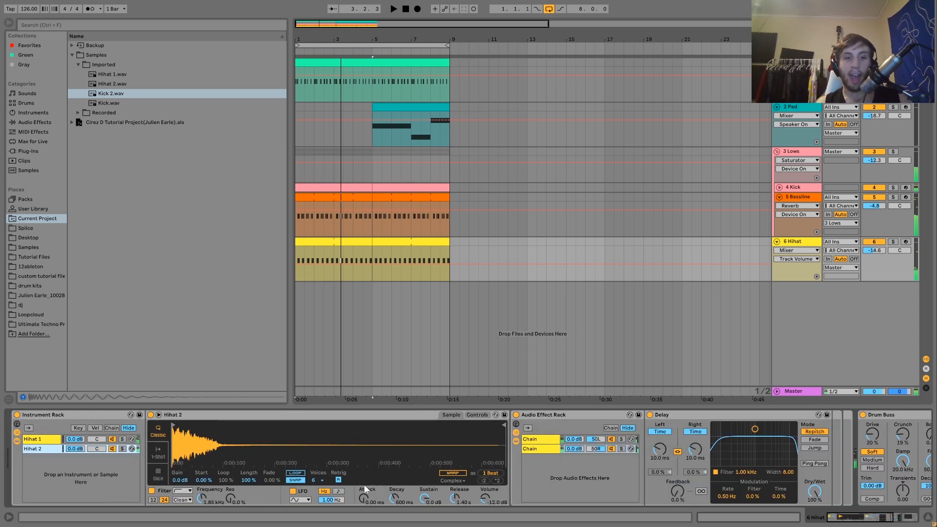
pyautogui.click(17, 441)
pyautogui.click(184, 416)
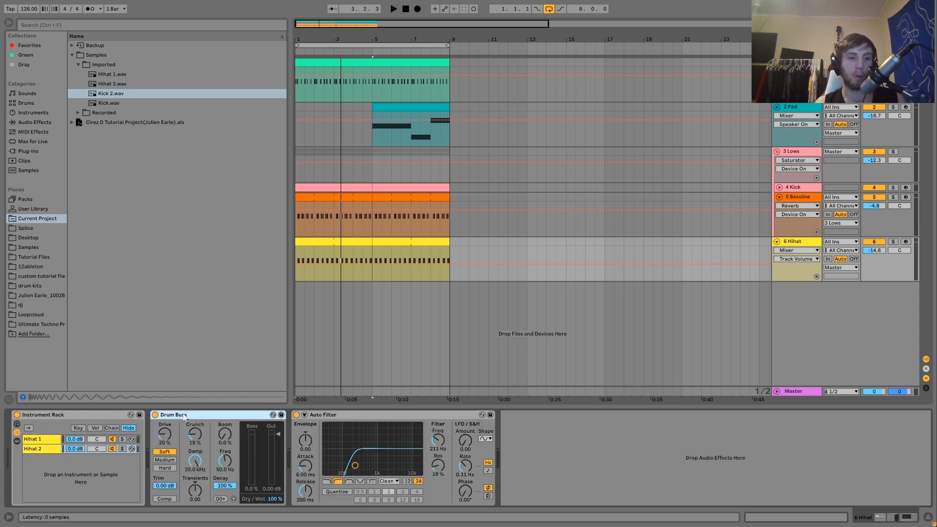
pyautogui.press('space')
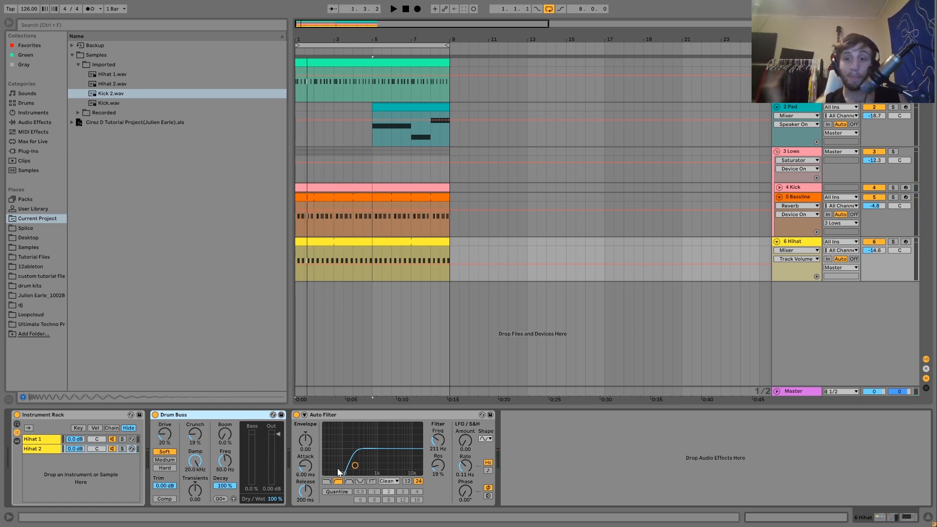
pyautogui.press('space')
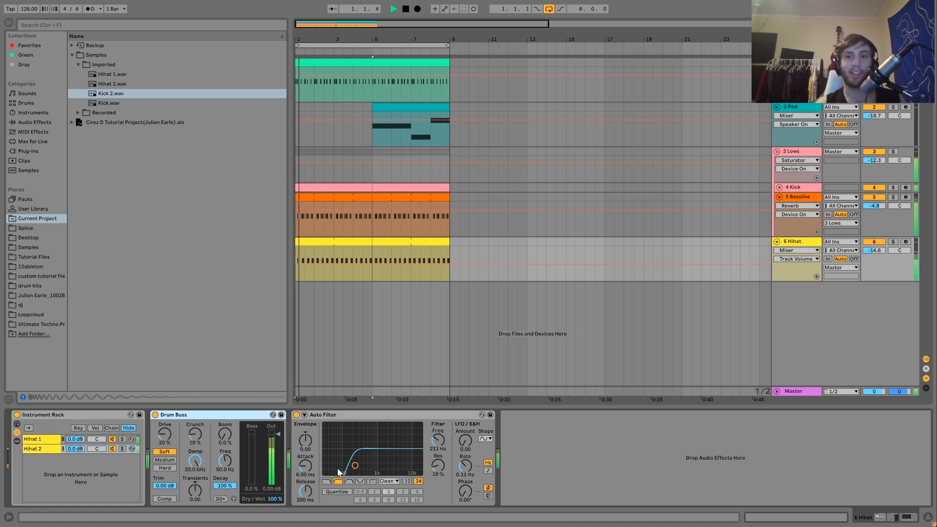